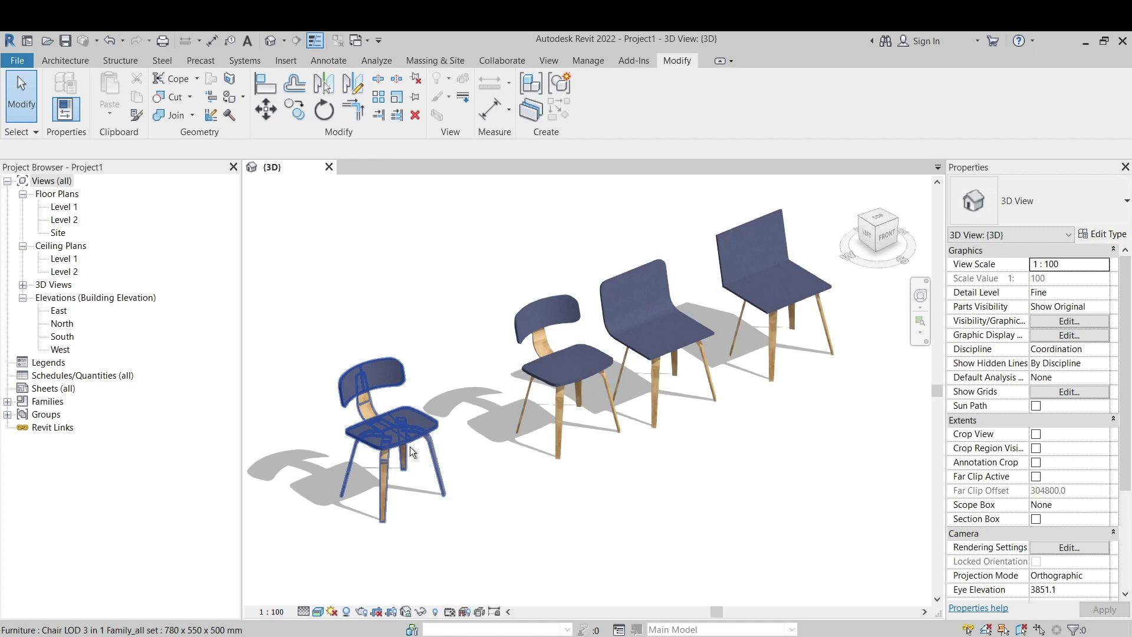
Step: Cycle the 3D view's detail level through Medium, Coarse, Fine and back to Medium to compare the first chair's versions
{"action": "left_click", "coordinate": [304, 611]}
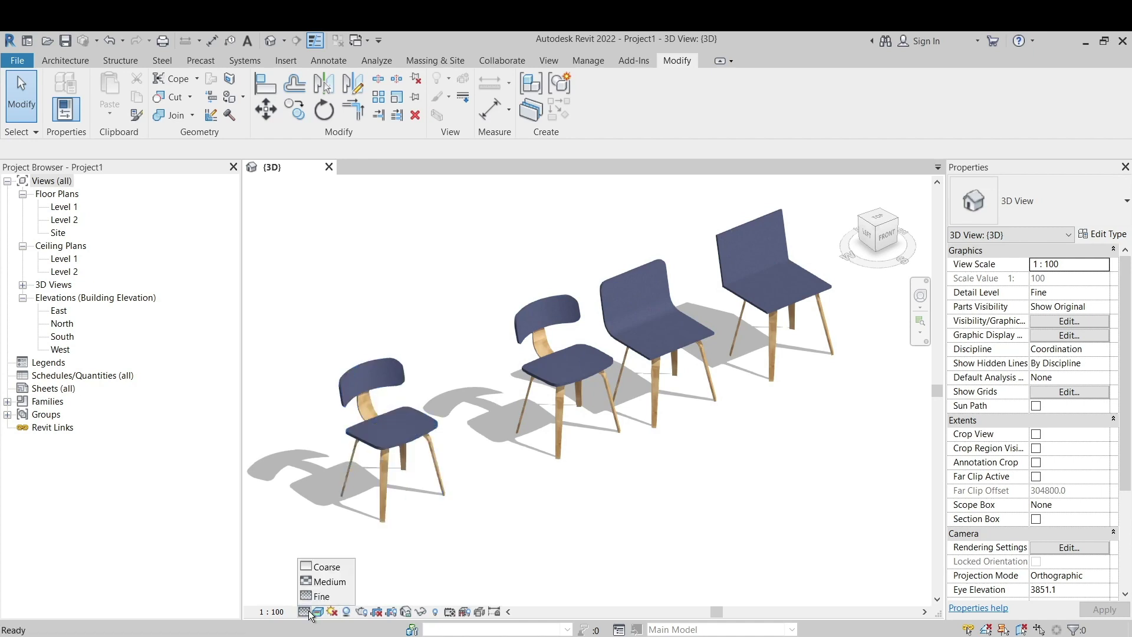
{"action": "left_click", "coordinate": [321, 582]}
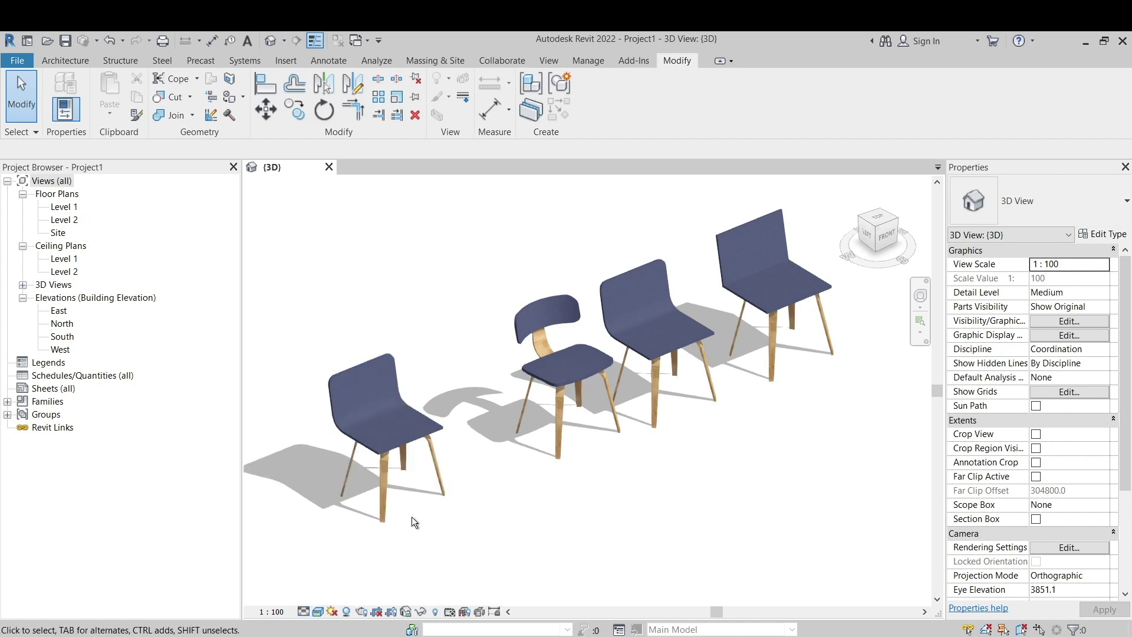
{"action": "left_click", "coordinate": [305, 613]}
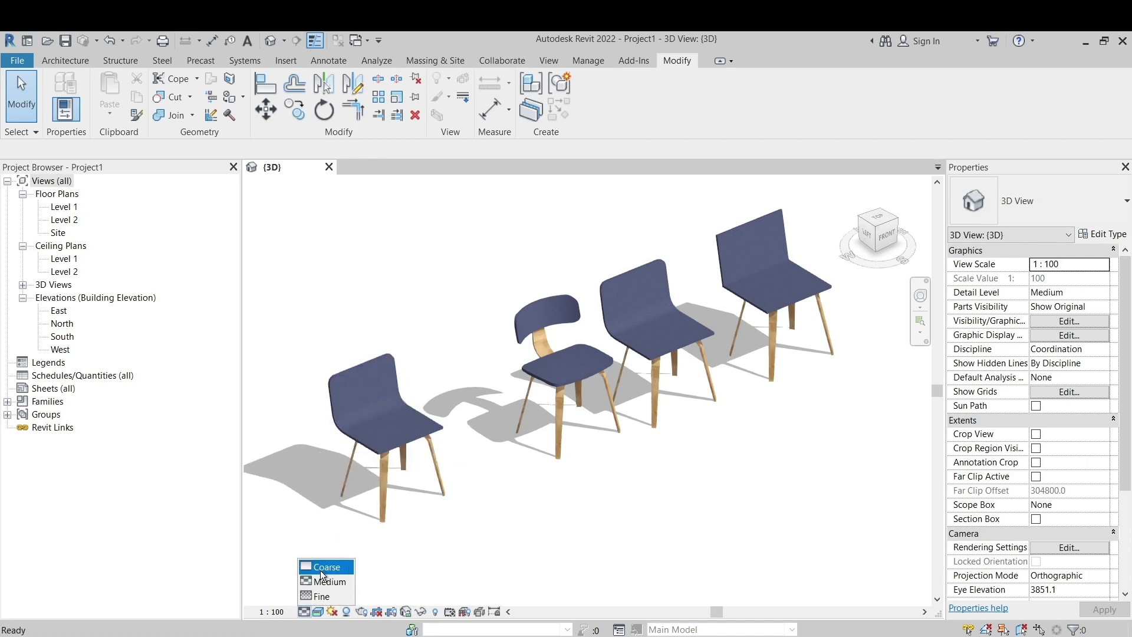
{"action": "left_click", "coordinate": [324, 567]}
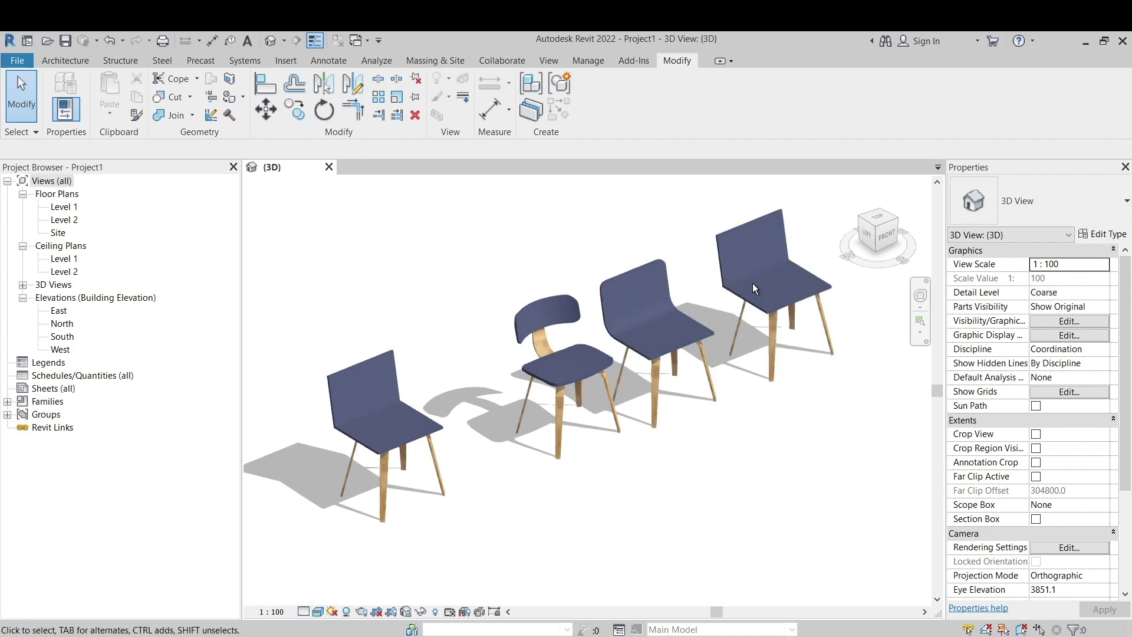
{"action": "left_click", "coordinate": [304, 612]}
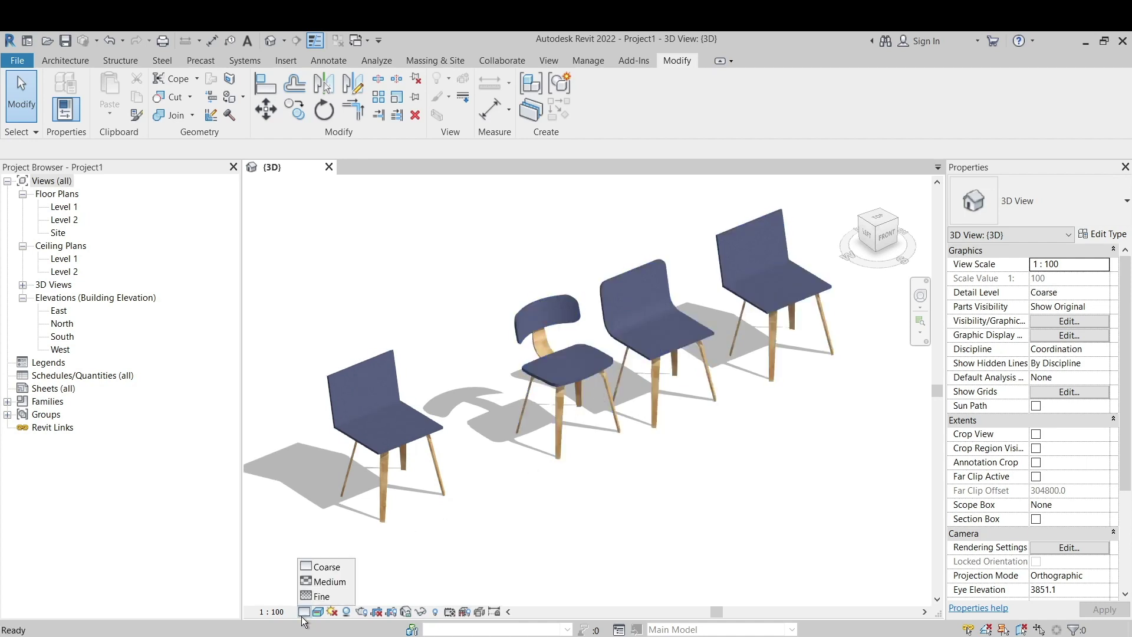
{"action": "left_click", "coordinate": [309, 596]}
{"action": "left_click", "coordinate": [305, 610]}
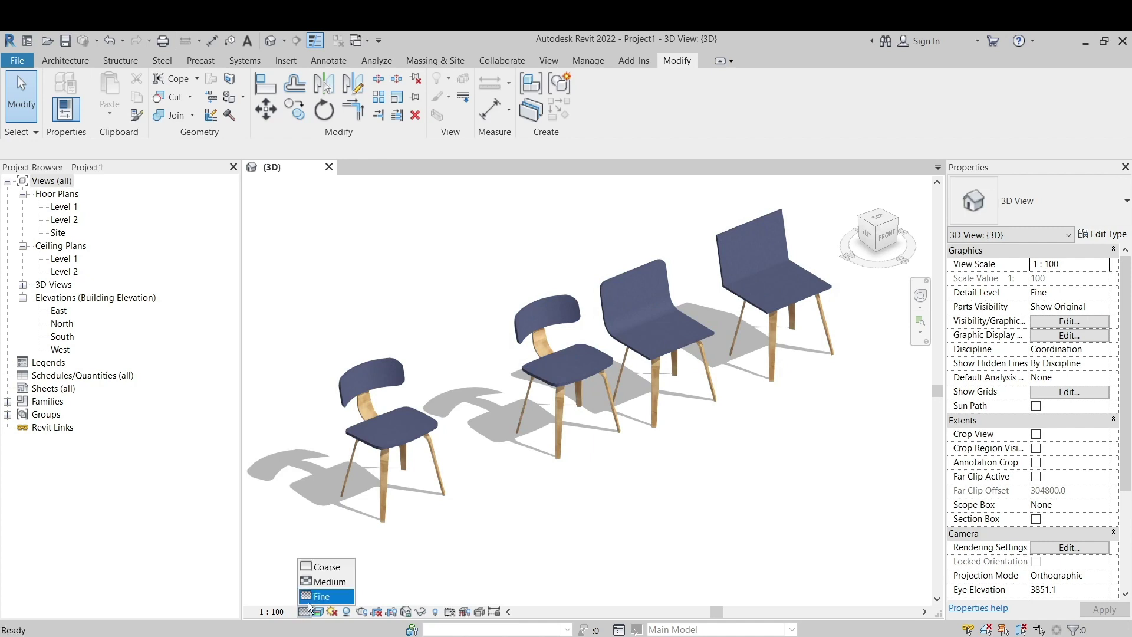
{"action": "left_click", "coordinate": [315, 583]}
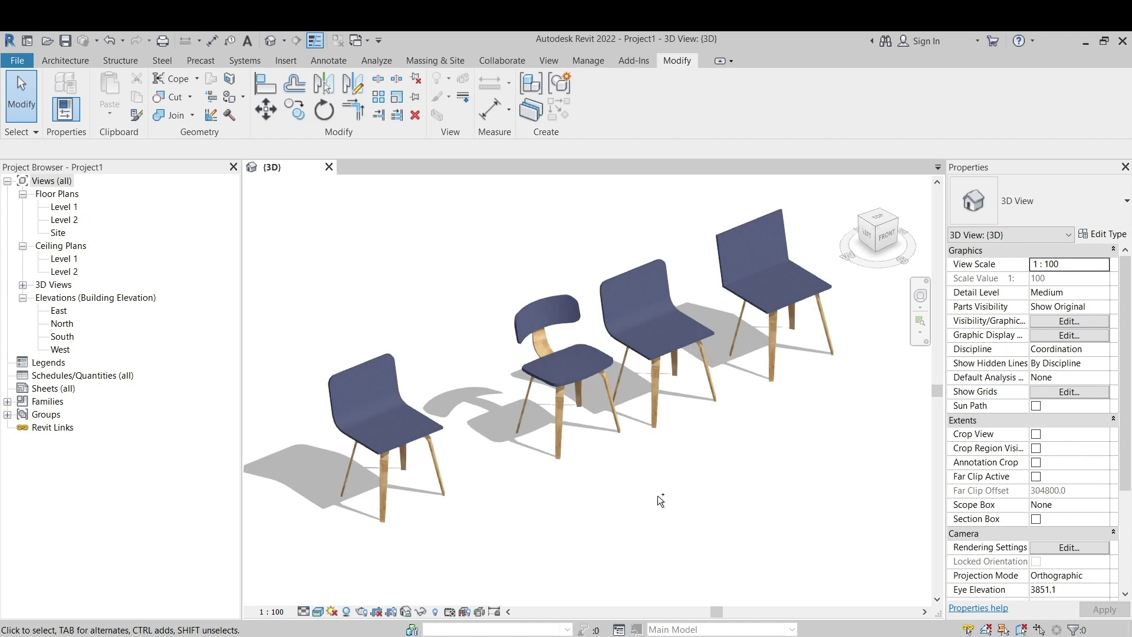
Step: Examine the first chair from another angle, switching the view's detail level to Coarse and then Fine
{"action": "scroll", "coordinate": [352, 473], "scroll_direction": "up", "scroll_amount": 4}
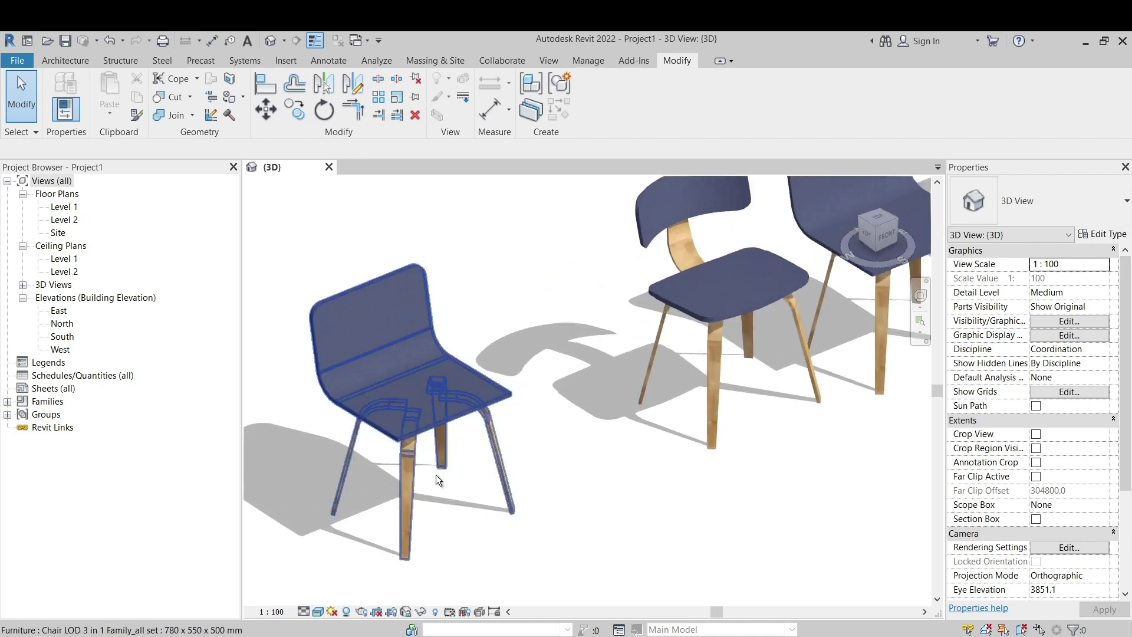
{"action": "left_click", "coordinate": [409, 461]}
{"action": "middle_click_drag", "start_coordinate": [495, 462], "coordinate": [570, 481], "text": "shift"}
{"action": "left_click", "coordinate": [567, 478]}
{"action": "scroll", "coordinate": [378, 442], "scroll_direction": "down", "scroll_amount": 2}
{"action": "scroll", "coordinate": [383, 446], "scroll_direction": "up", "scroll_amount": 2}
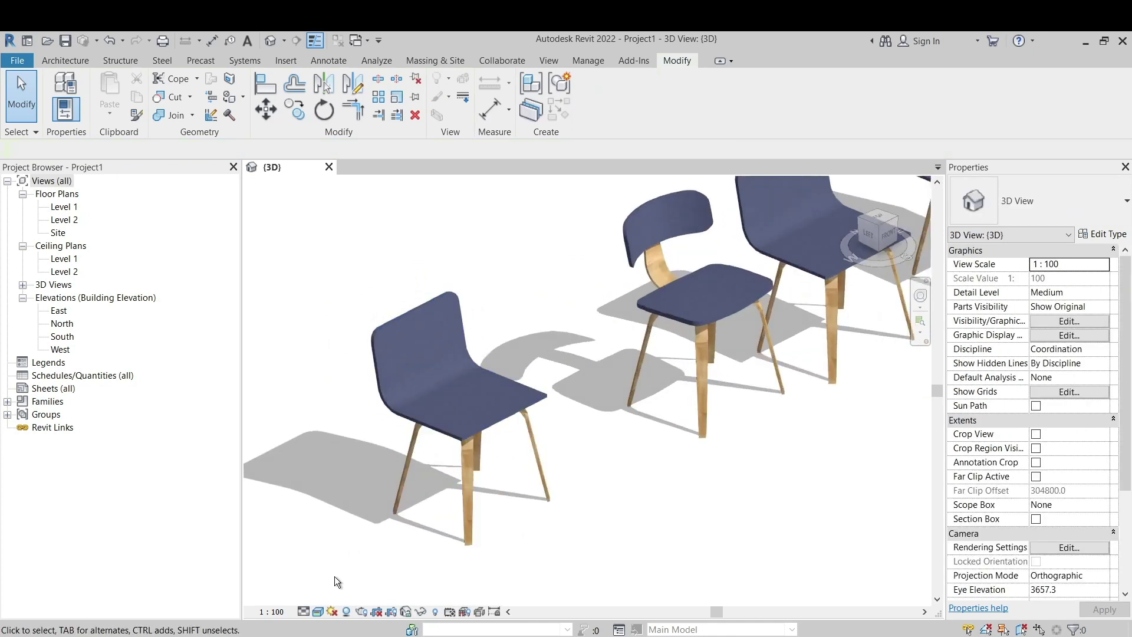
{"action": "left_click", "coordinate": [303, 612]}
{"action": "left_click", "coordinate": [327, 566]}
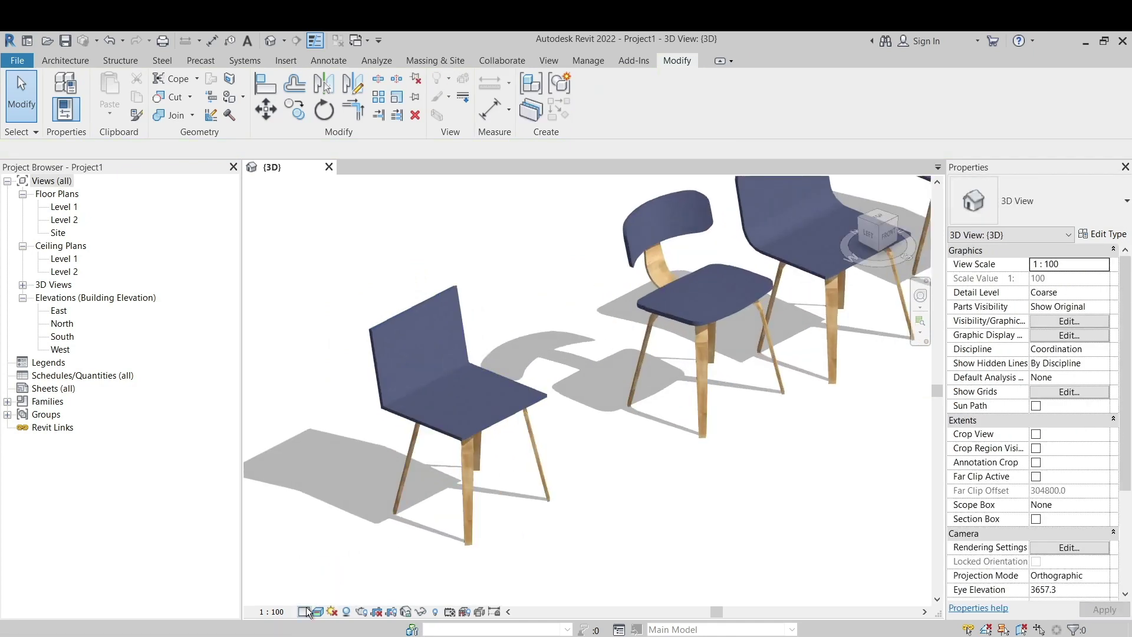
{"action": "left_click", "coordinate": [304, 611]}
{"action": "left_click", "coordinate": [317, 598]}
{"action": "middle_click_drag", "start_coordinate": [621, 413], "coordinate": [536, 453]}
{"action": "scroll", "coordinate": [536, 454], "scroll_direction": "down", "scroll_amount": 2}
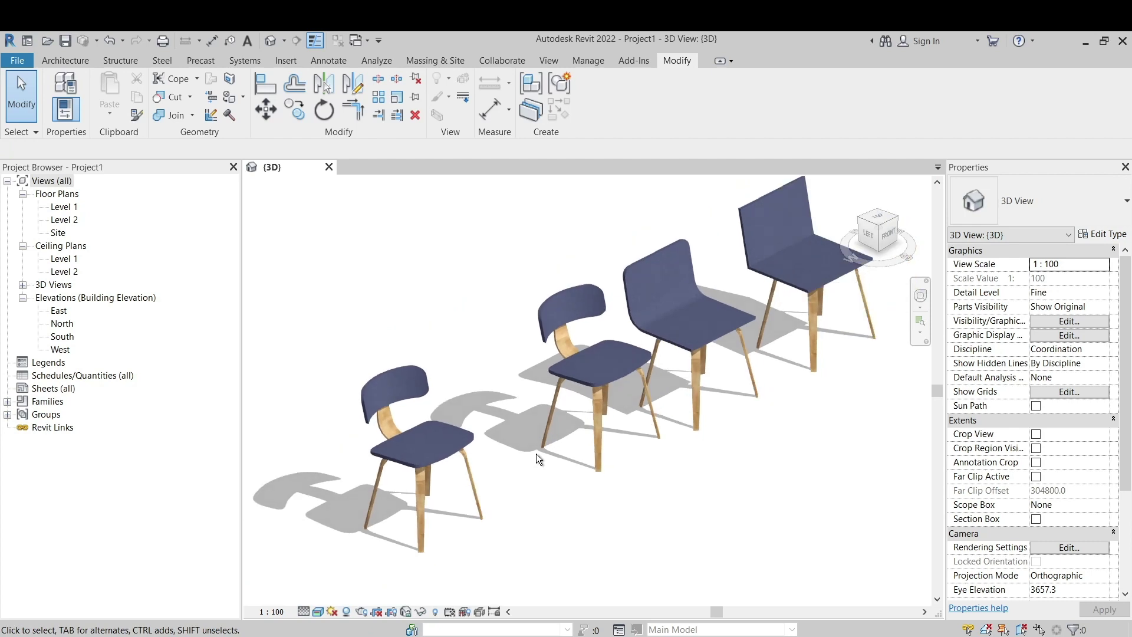
Step: Examine the separate Chair_Fine model beside the Medium and Coarse chairs
{"action": "scroll", "coordinate": [414, 488], "scroll_direction": "up", "scroll_amount": 1}
{"action": "scroll", "coordinate": [448, 472], "scroll_direction": "down", "scroll_amount": 1}
{"action": "scroll", "coordinate": [735, 356], "scroll_direction": "up", "scroll_amount": 2}
{"action": "middle_click_drag", "start_coordinate": [774, 352], "coordinate": [696, 430]}
{"action": "scroll", "coordinate": [694, 389], "scroll_direction": "up", "scroll_amount": 1}
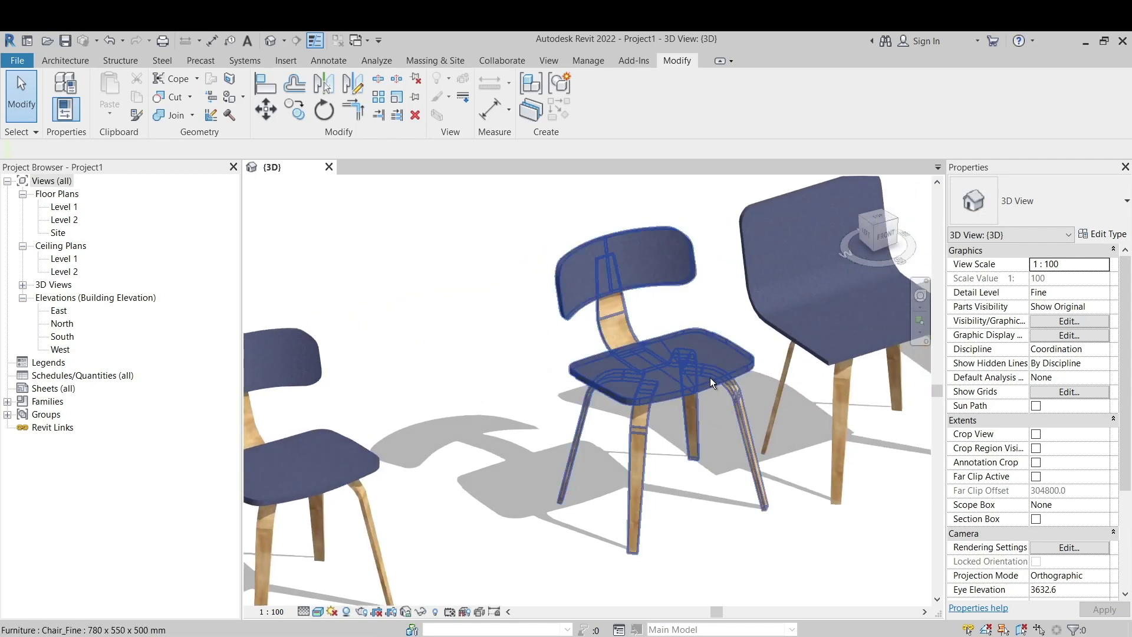
{"action": "left_click", "coordinate": [766, 483]}
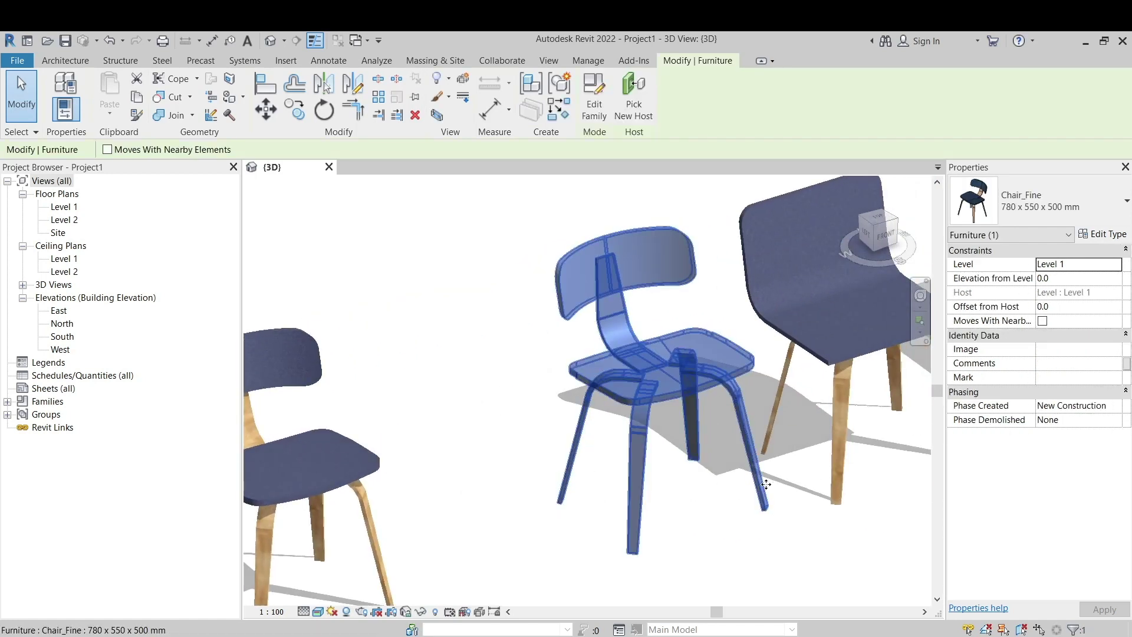
{"action": "scroll", "coordinate": [766, 483], "scroll_direction": "down", "scroll_amount": 3}
{"action": "left_click", "coordinate": [766, 540]}
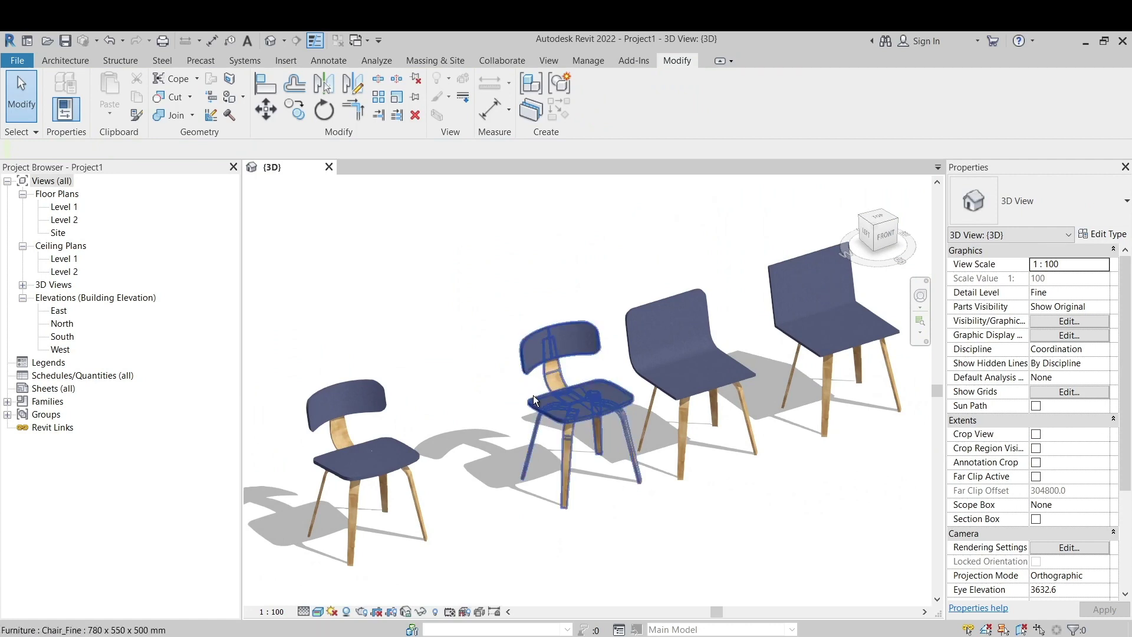
{"action": "left_click", "coordinate": [303, 612]}
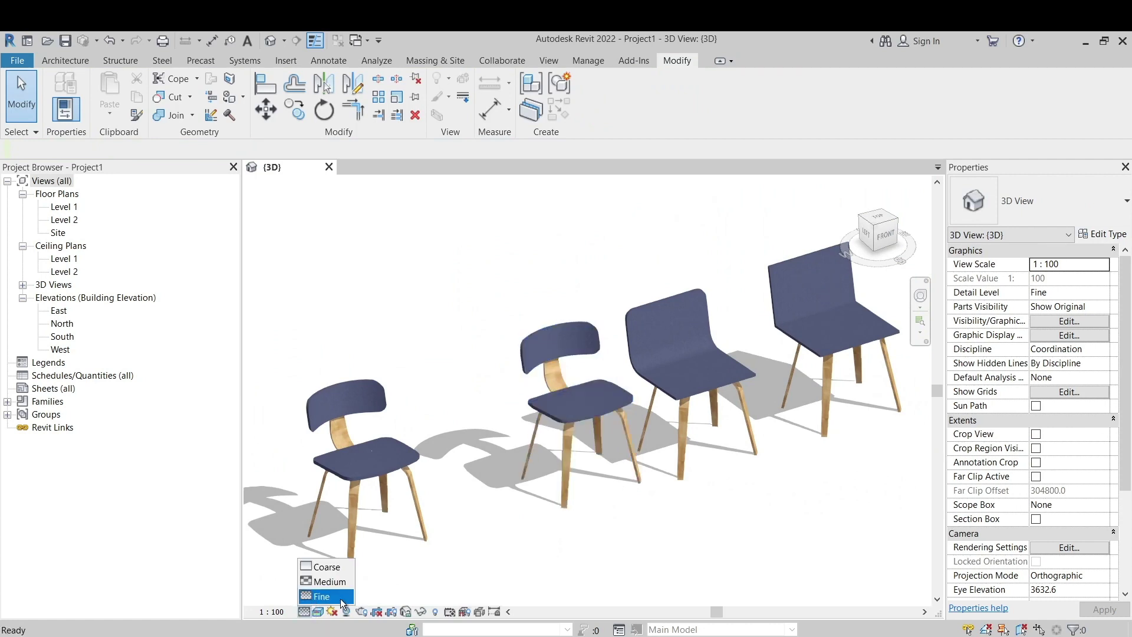
Step: Open the Chair_Fine furniture family for editing and show the chair from its right side
{"action": "left_click", "coordinate": [564, 432]}
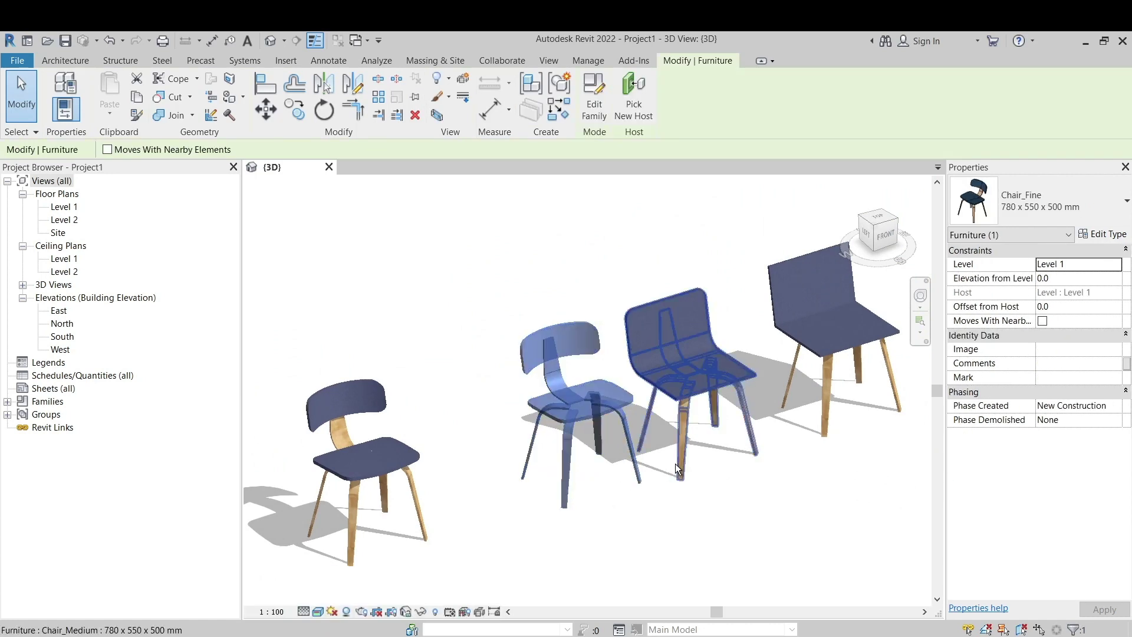
{"action": "scroll", "coordinate": [674, 463], "scroll_direction": "up", "scroll_amount": 4}
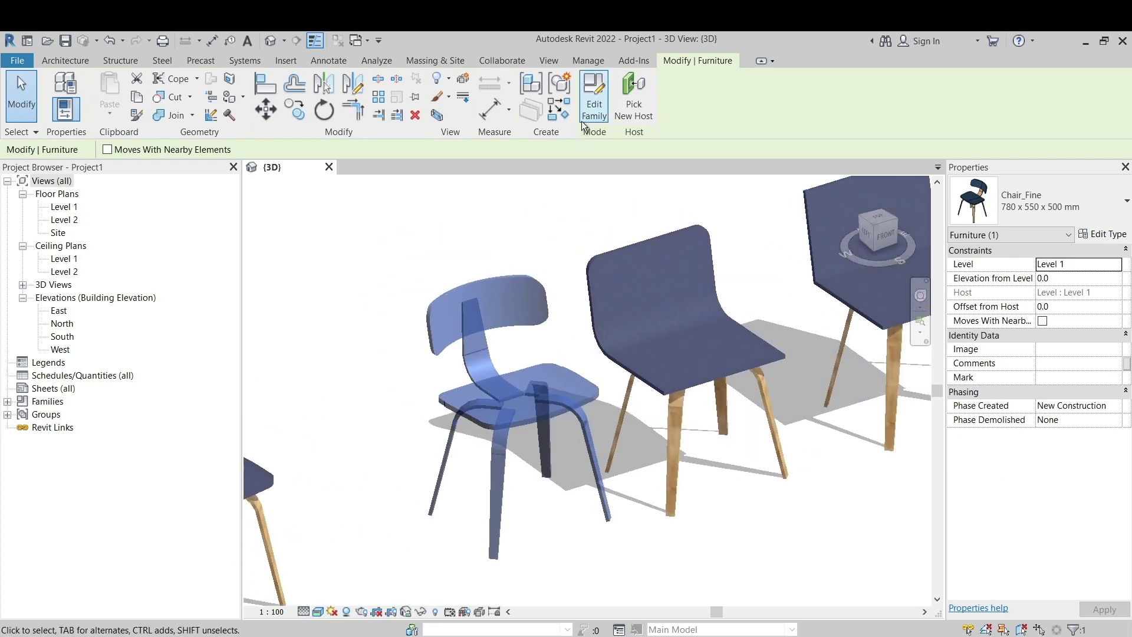
{"action": "left_click", "coordinate": [584, 127]}
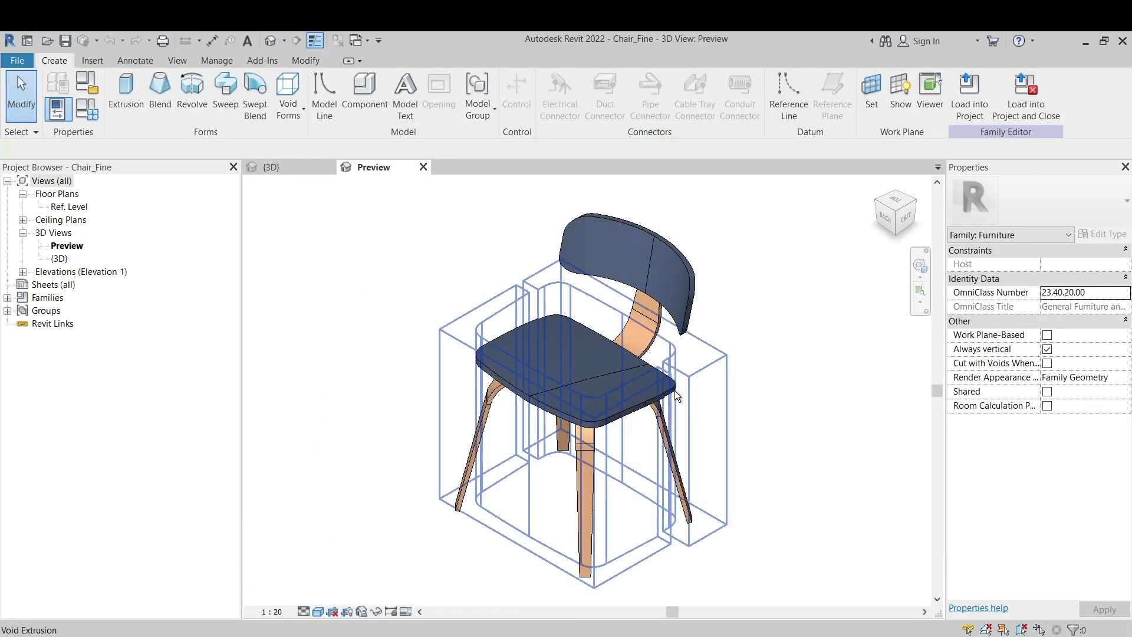
{"action": "middle_click_drag", "start_coordinate": [677, 396], "coordinate": [644, 415], "text": "shift"}
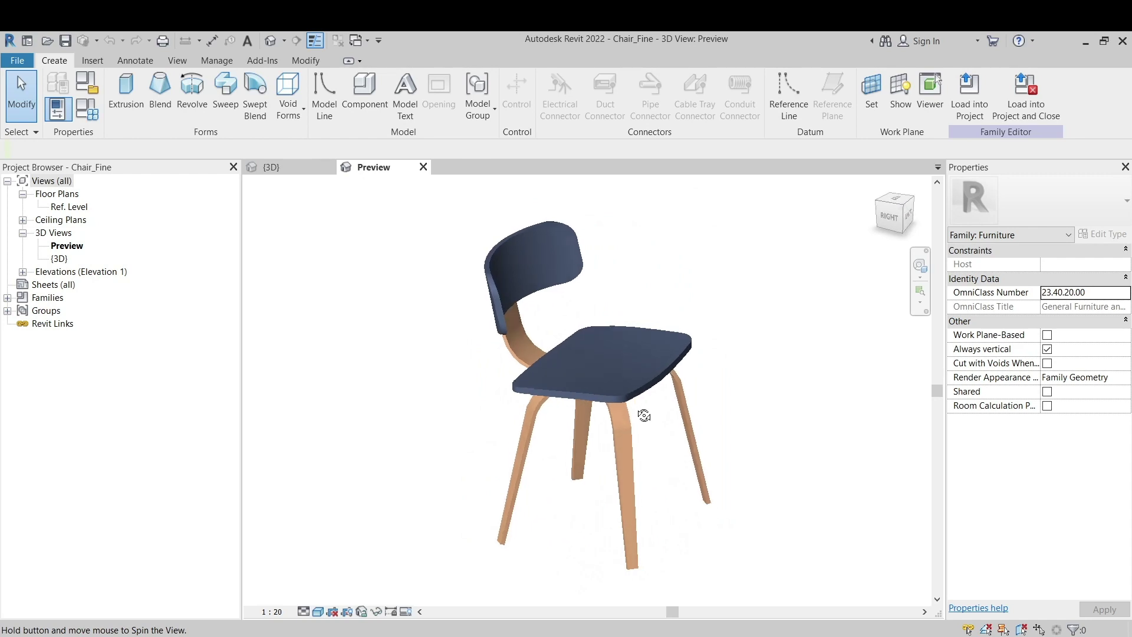
Step: Compare the chairs in the project view with the Chair_Fine family, and inspect the void extrusion that trims the seat
{"action": "left_click", "coordinate": [277, 167]}
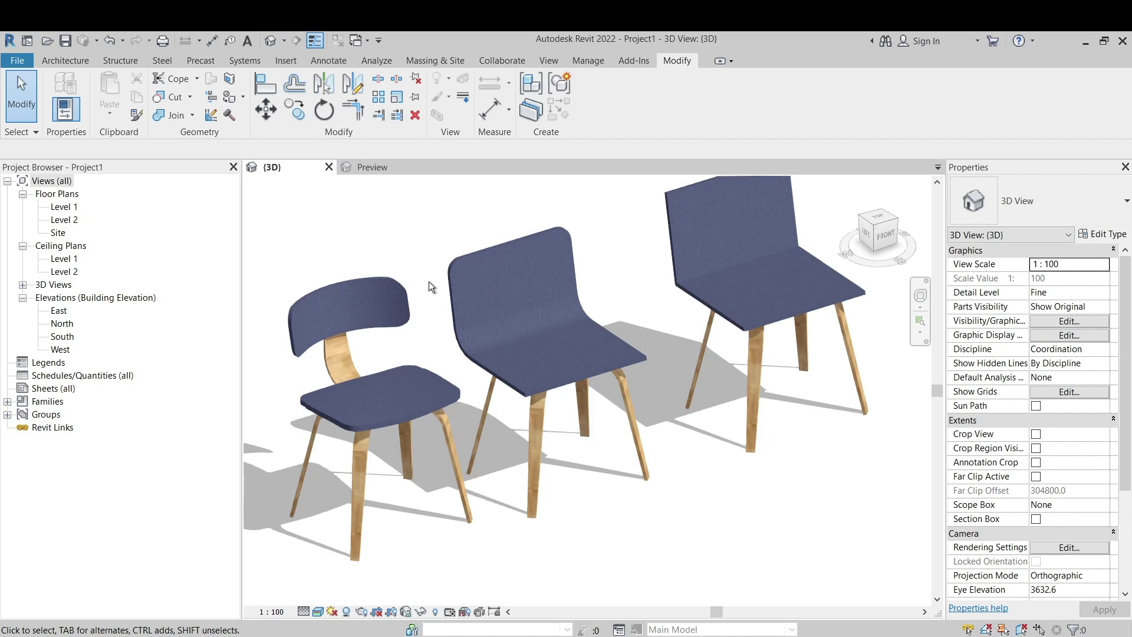
{"action": "left_click", "coordinate": [423, 413]}
{"action": "left_click", "coordinate": [383, 166]}
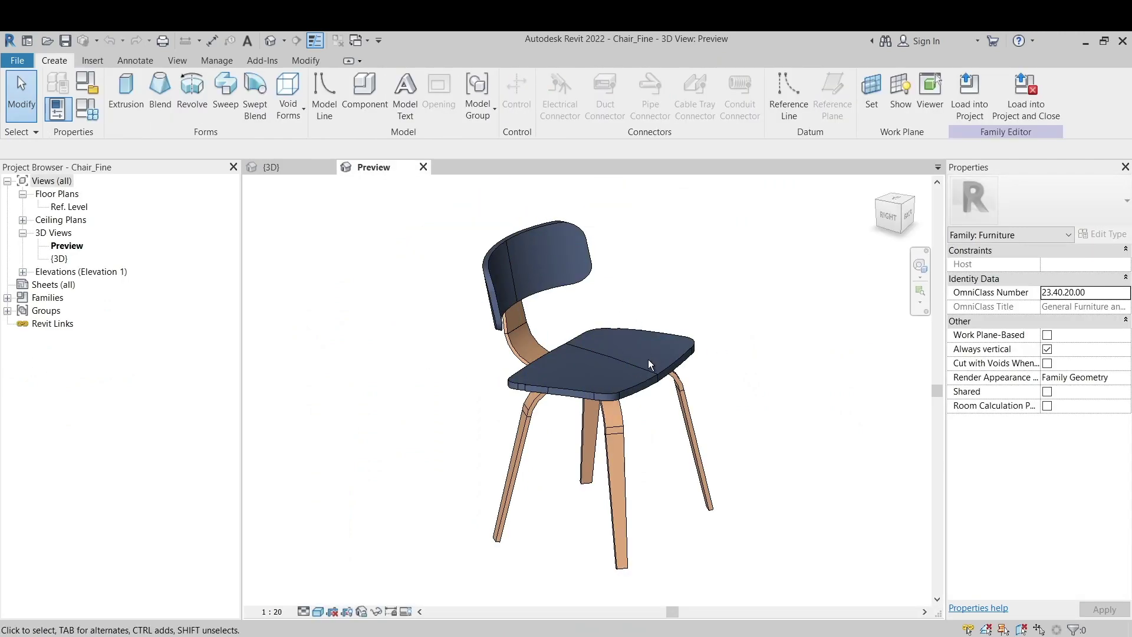
{"action": "left_click", "coordinate": [620, 399]}
{"action": "middle_click_drag", "start_coordinate": [620, 399], "coordinate": [786, 395], "text": "shift"}
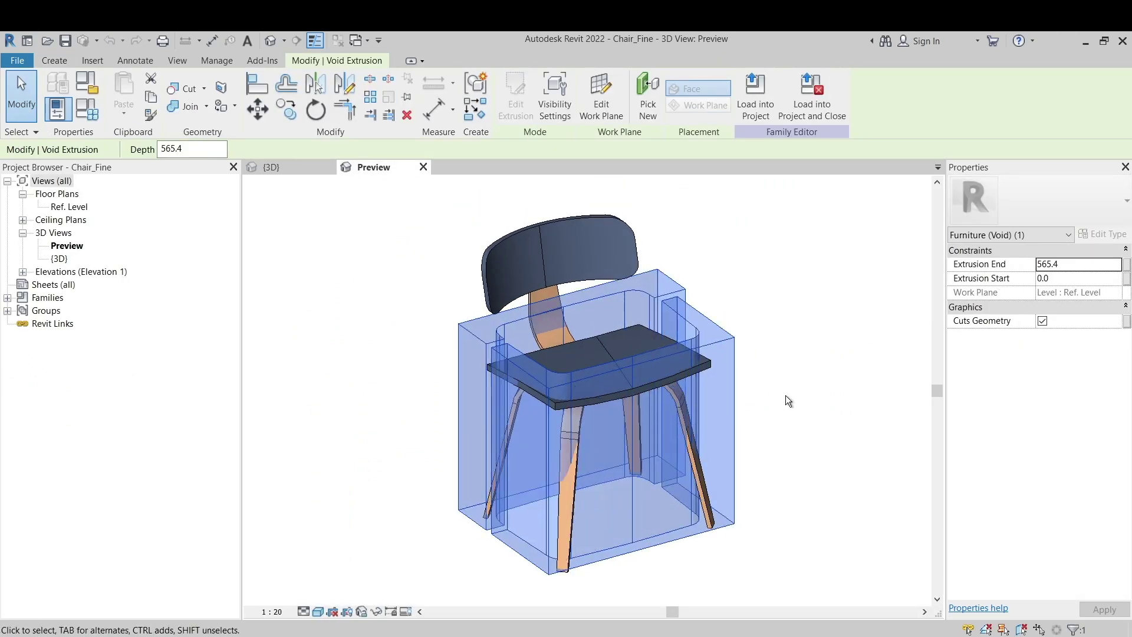
{"action": "key", "text": "Escape"}
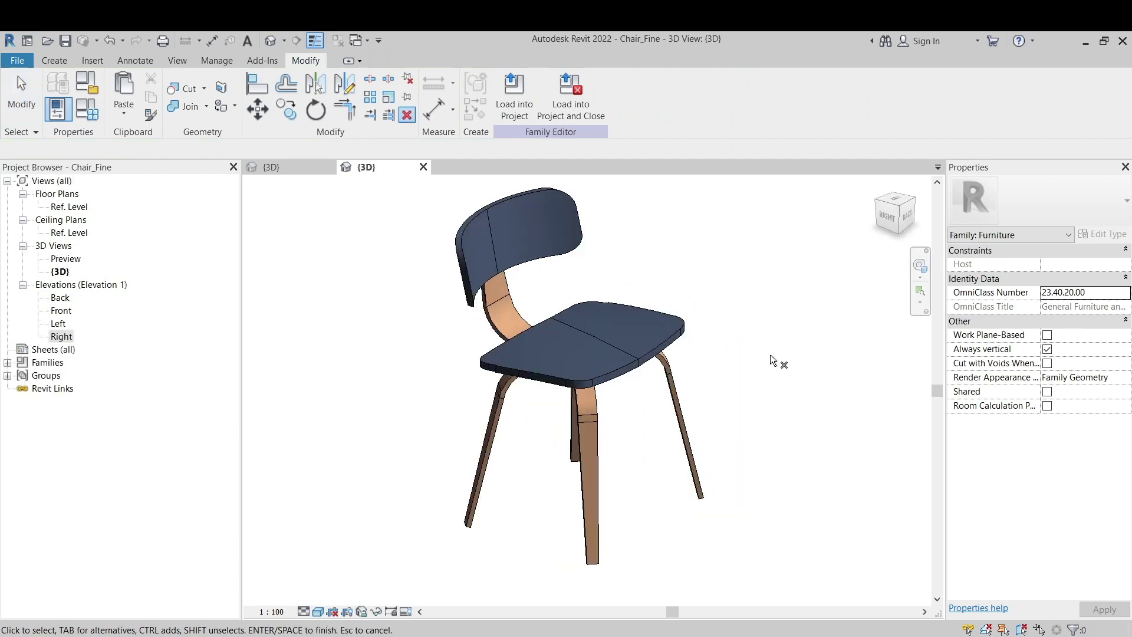
{"action": "key", "text": "Escape"}
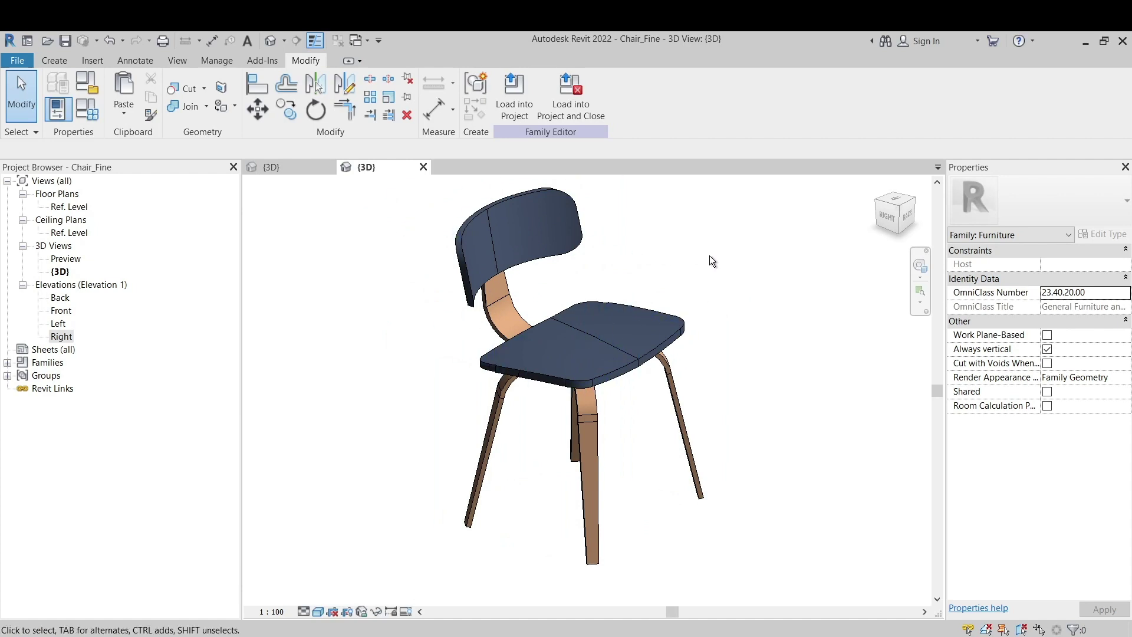
Step: Copy the seat's swept blend and paste the uncut copy exactly over the original seat
{"action": "left_click", "coordinate": [682, 330]}
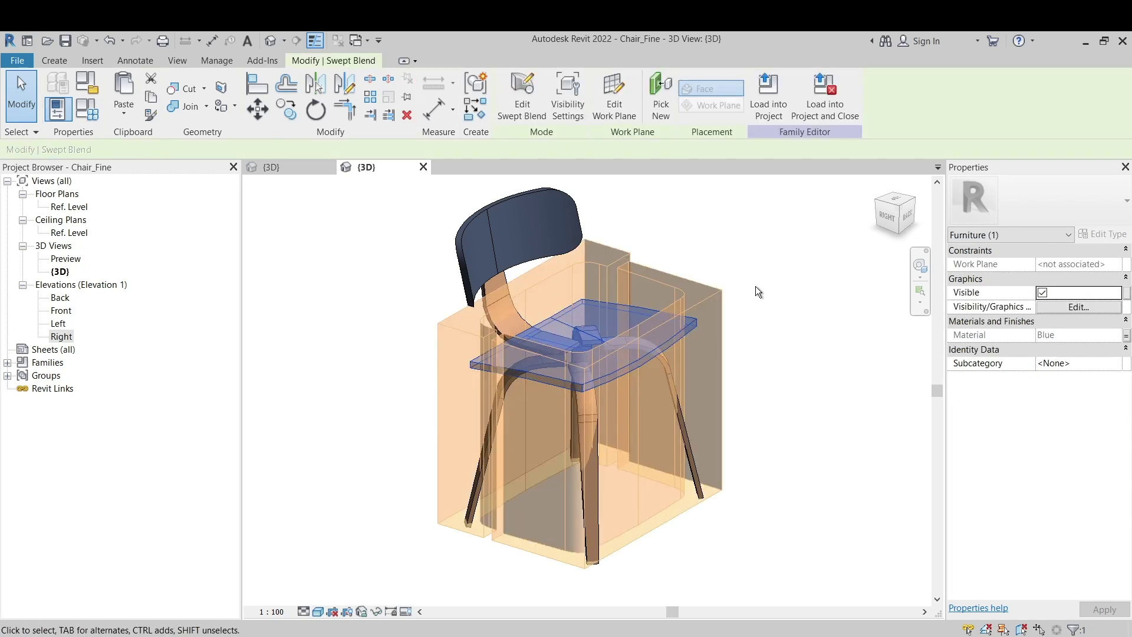
{"action": "key", "text": "ctrl+c"}
{"action": "key", "text": "ctrl+v"}
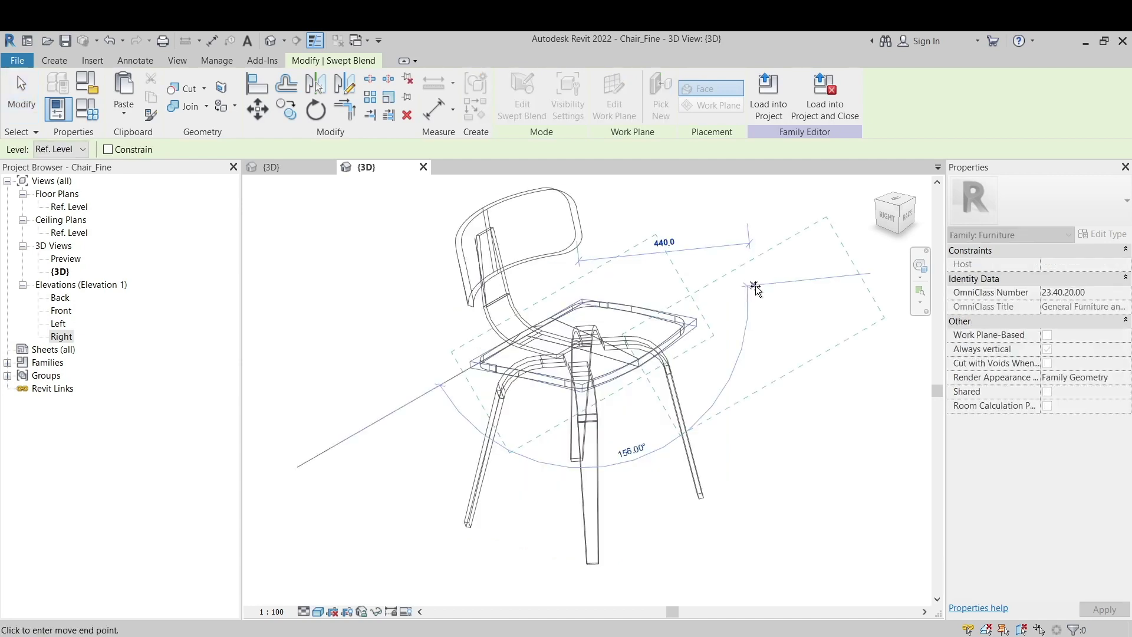
{"action": "left_click", "coordinate": [584, 303]}
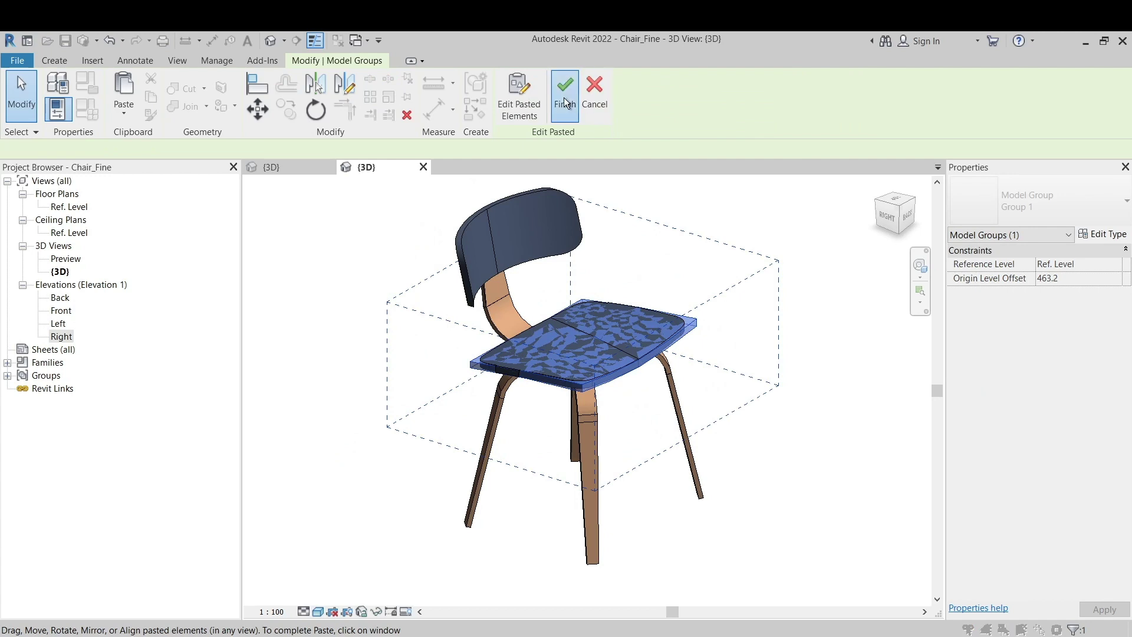
{"action": "left_click", "coordinate": [565, 94]}
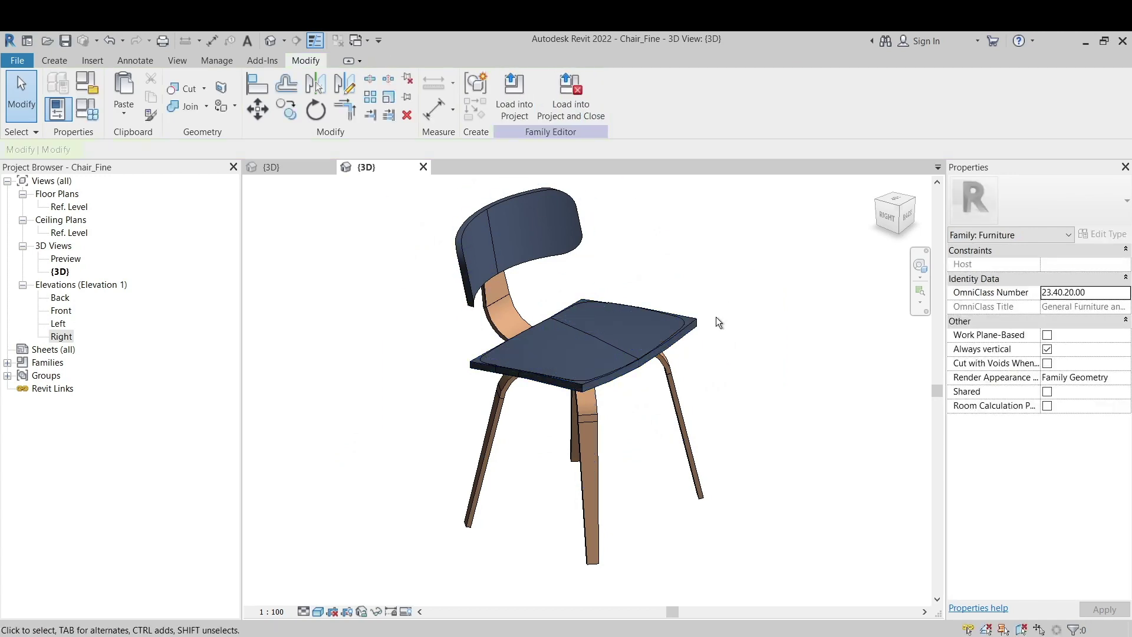
Step: Review the path and profiles of the pasted seat's swept blend in edit mode
{"action": "left_click", "coordinate": [702, 324]}
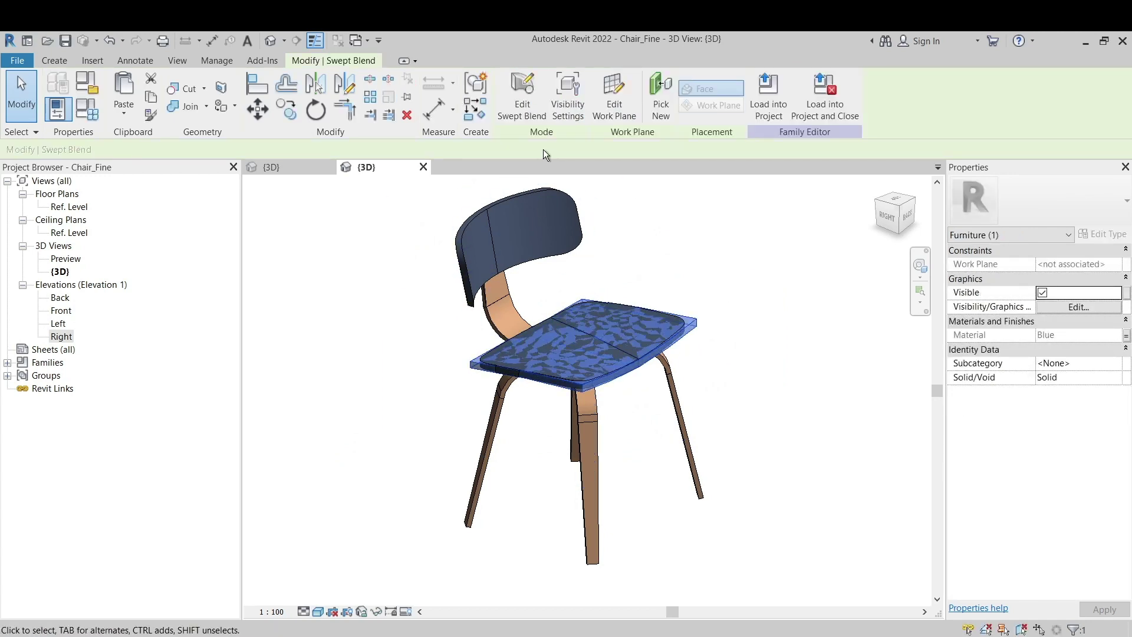
{"action": "left_click", "coordinate": [522, 97]}
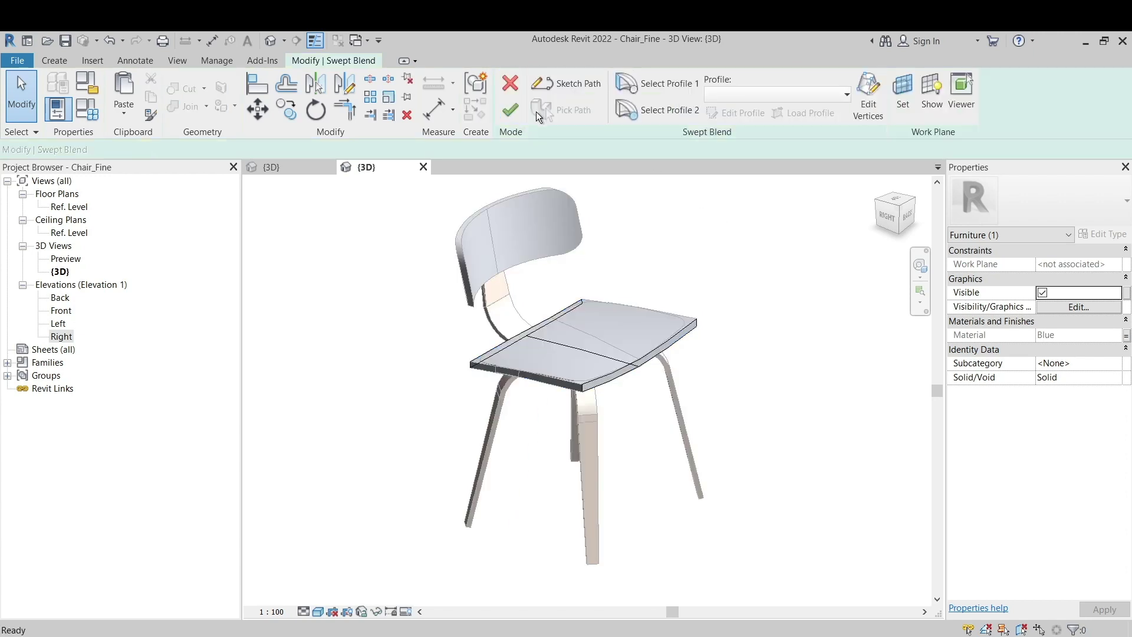
{"action": "left_click", "coordinate": [510, 110]}
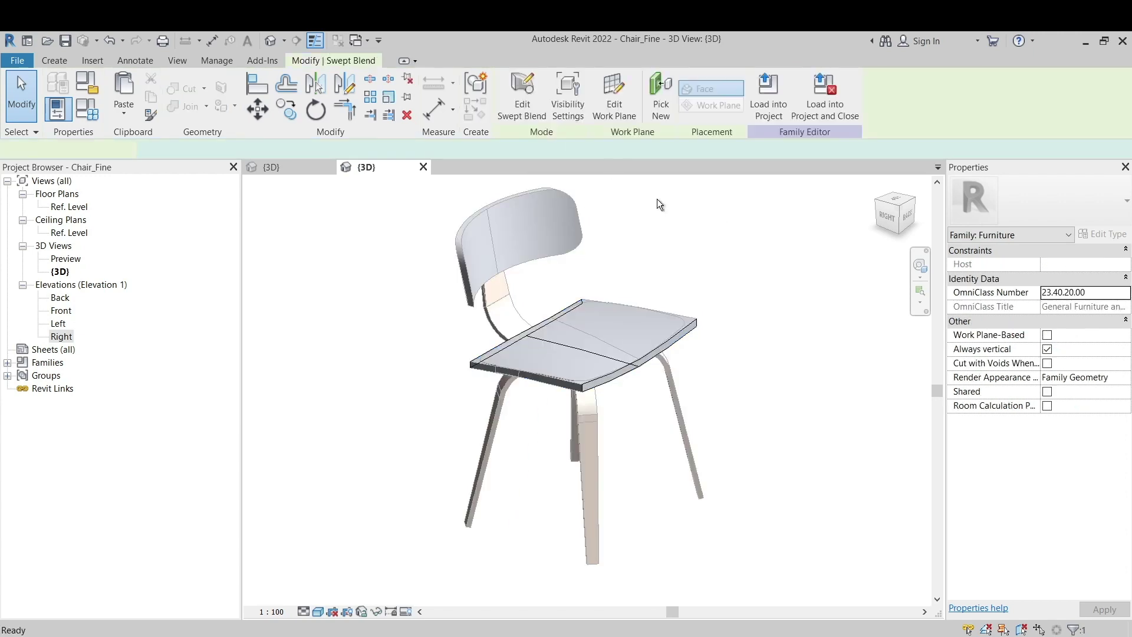
Step: Start a new solid sweep in the chair family
{"action": "left_click", "coordinate": [51, 64]}
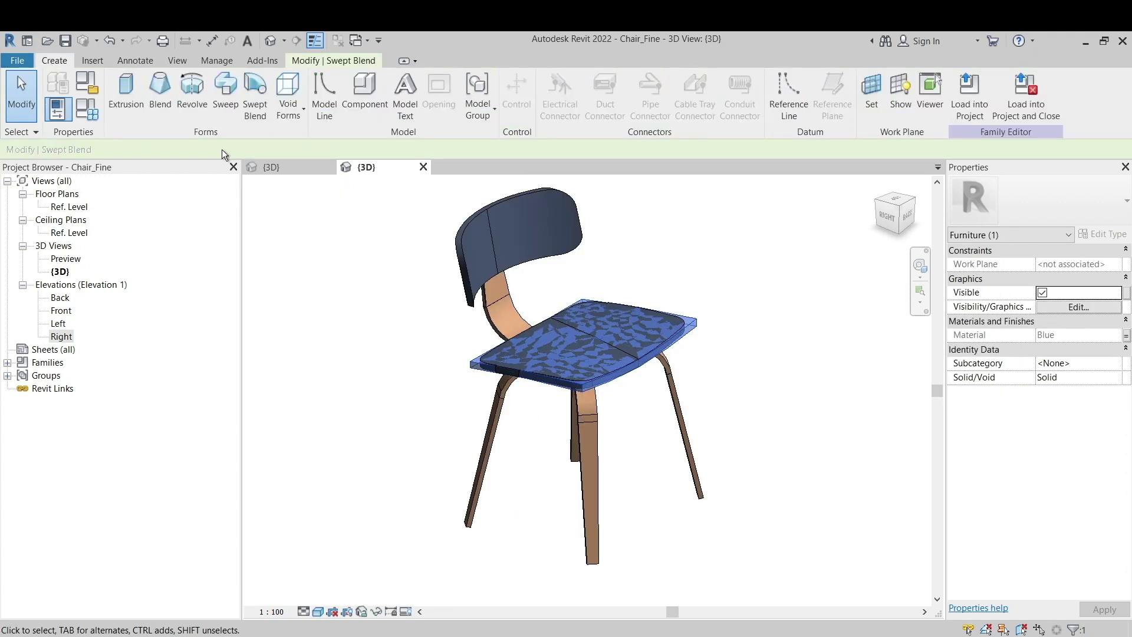
{"action": "left_click", "coordinate": [220, 107]}
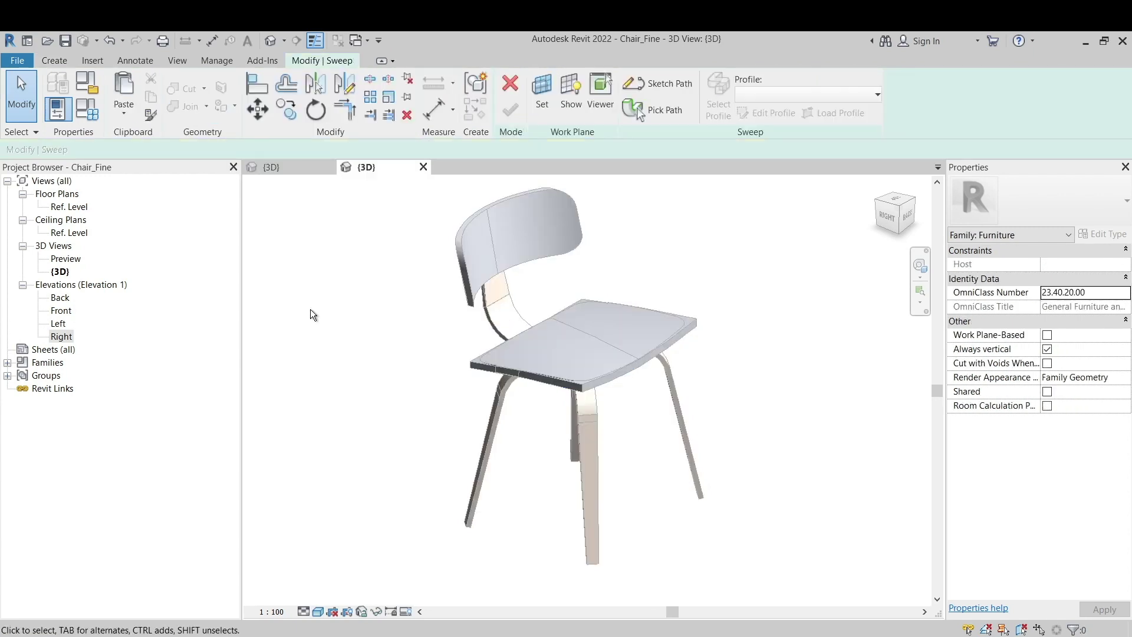
{"action": "left_click", "coordinate": [654, 118]}
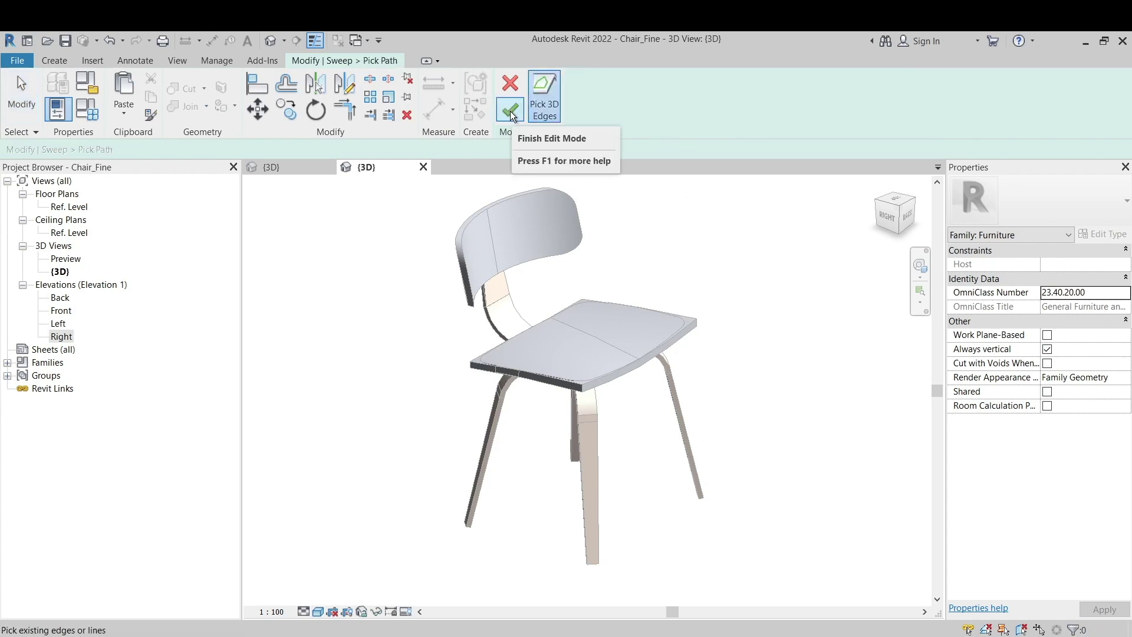
{"action": "left_click", "coordinate": [560, 387]}
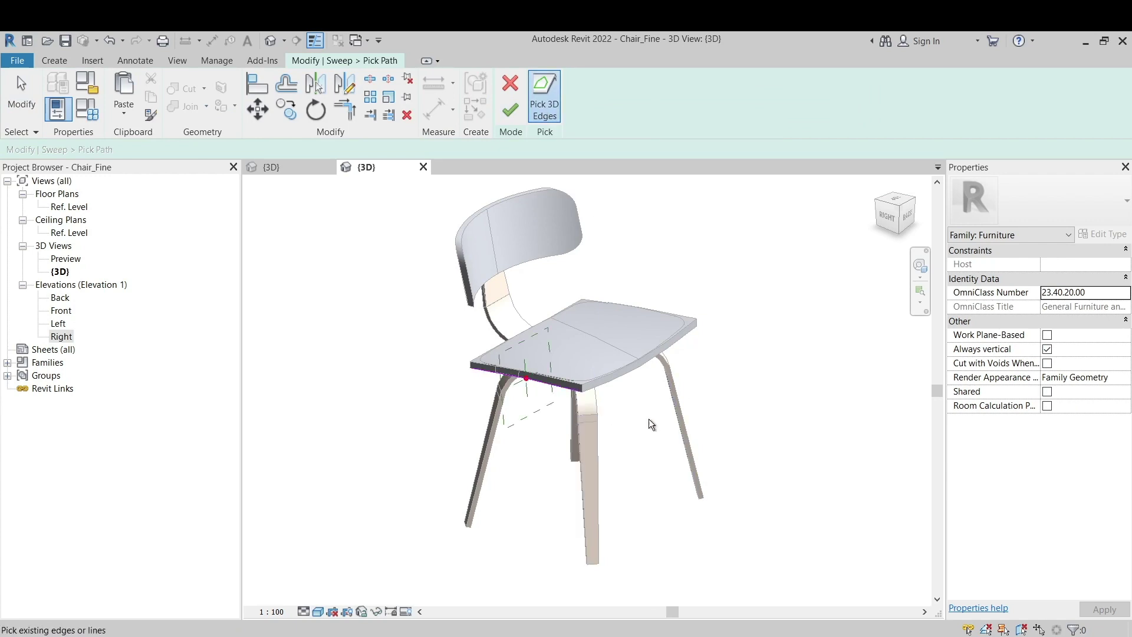
{"action": "middle_click_drag", "start_coordinate": [649, 418], "coordinate": [624, 423], "text": "shift"}
{"action": "key", "text": "Escape"}
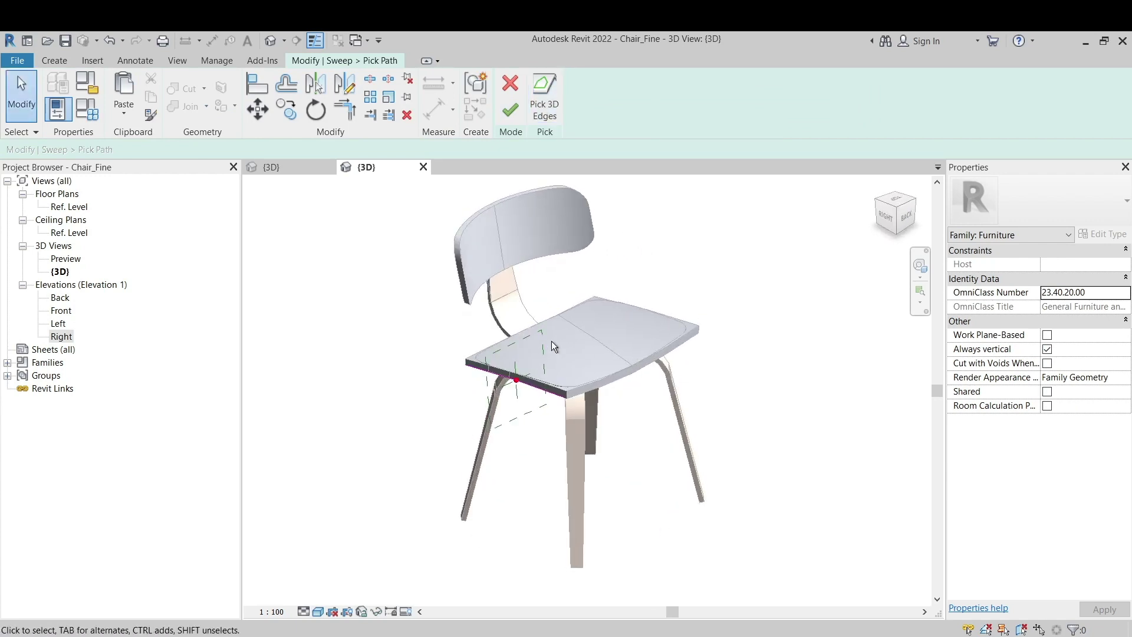
{"action": "left_click_drag", "start_coordinate": [418, 316], "coordinate": [601, 461]}
{"action": "key", "text": "Delete"}
{"action": "left_click", "coordinate": [512, 85]}
{"action": "left_click", "coordinate": [643, 352]}
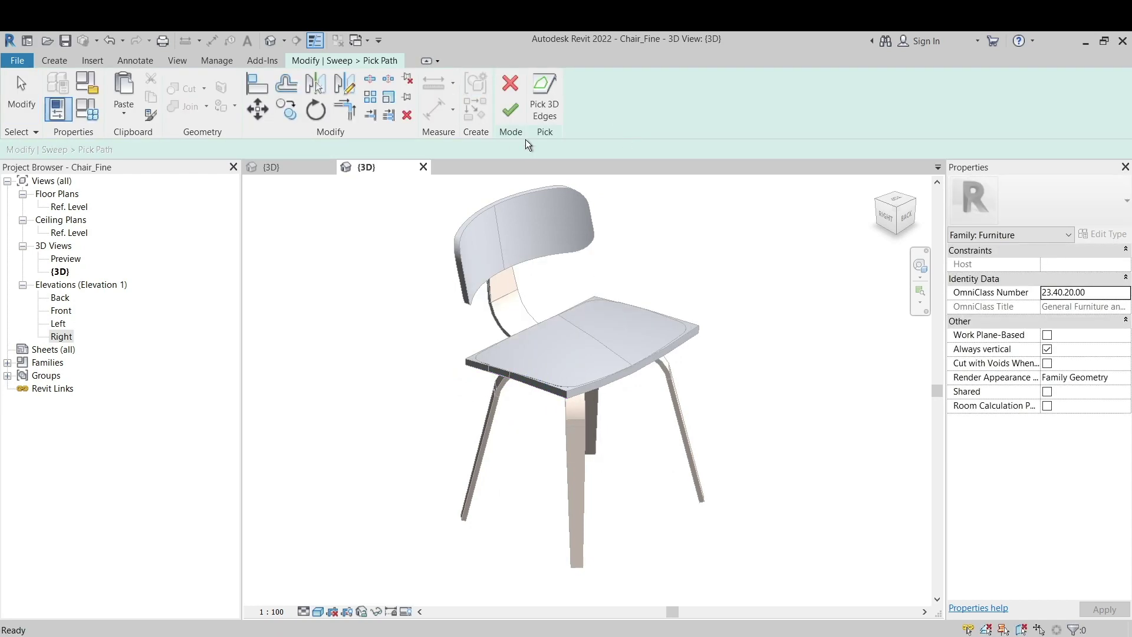
{"action": "left_click", "coordinate": [511, 111]}
{"action": "left_click", "coordinate": [1057, 618]}
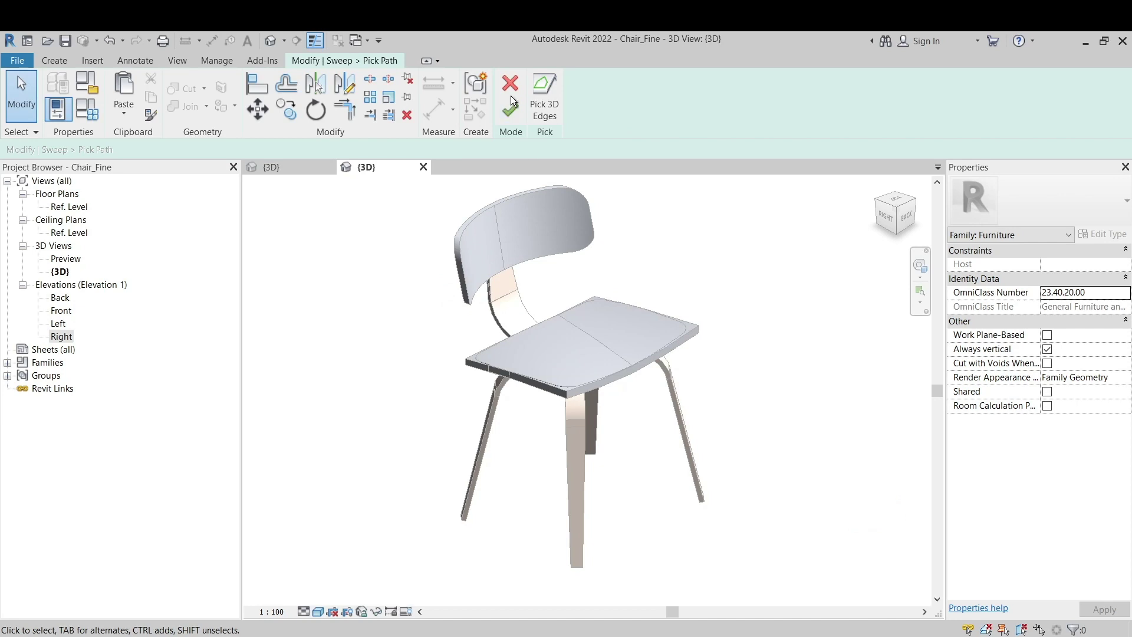
{"action": "left_click", "coordinate": [511, 93]}
{"action": "left_click", "coordinate": [602, 351]}
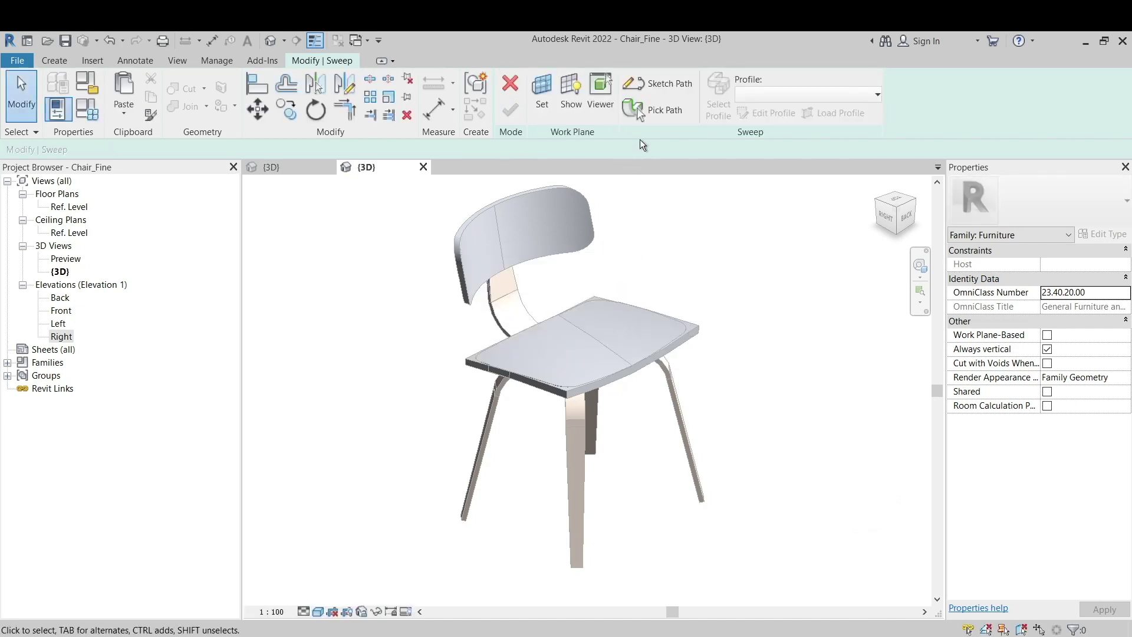
Step: Sketch the sweep path from the seat's curved lengthwise edge and the straight front edge of the back support, and check its work plane
{"action": "left_click", "coordinate": [661, 86]}
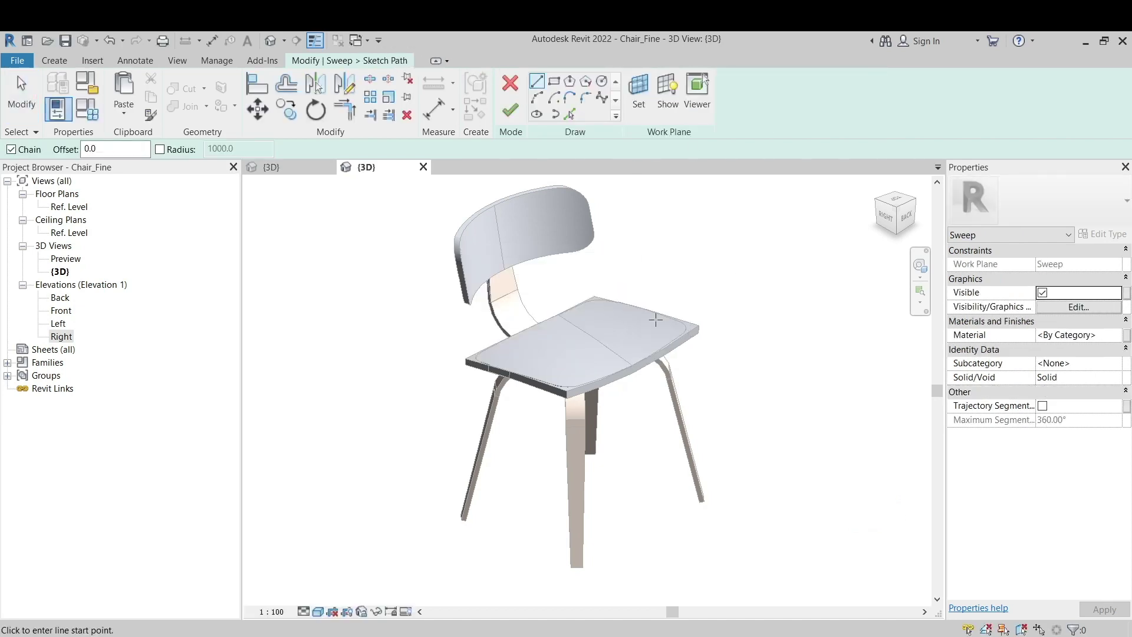
{"action": "left_click", "coordinate": [569, 113]}
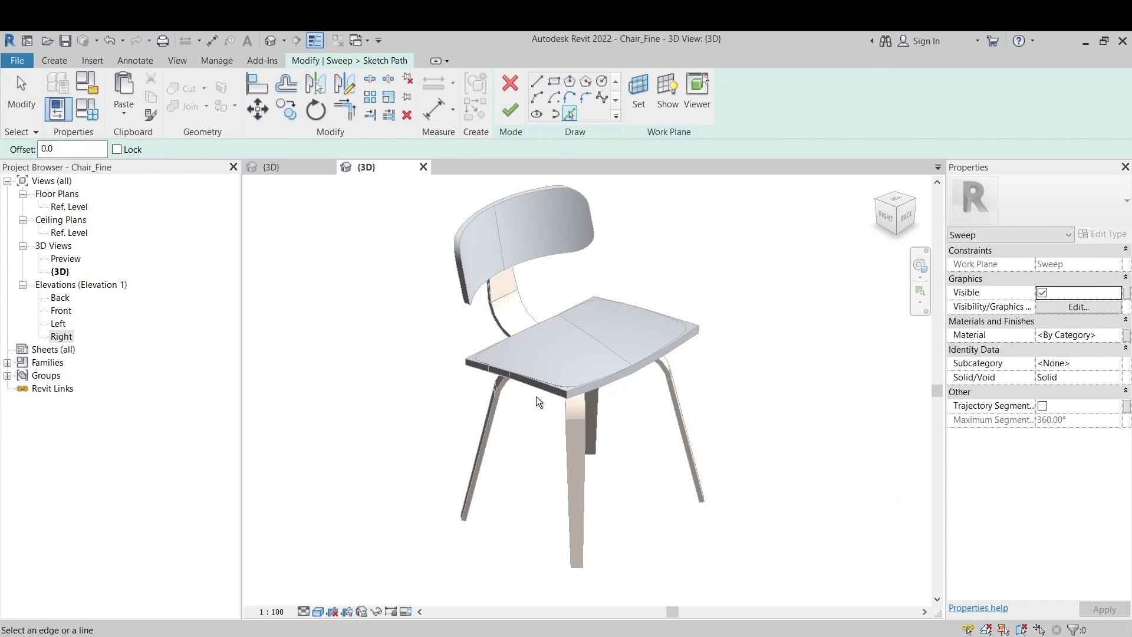
{"action": "middle_click_drag", "start_coordinate": [667, 398], "coordinate": [785, 310], "text": "shift"}
{"action": "left_click", "coordinate": [892, 217]}
{"action": "scroll", "coordinate": [613, 354], "scroll_direction": "up", "scroll_amount": 3}
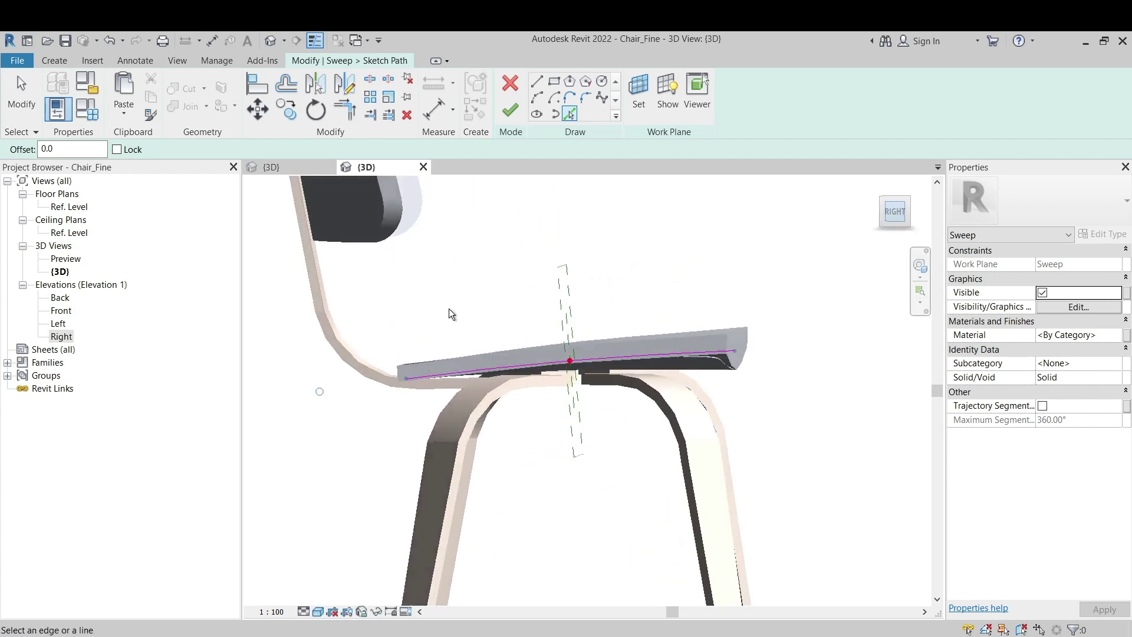
{"action": "middle_click_drag", "start_coordinate": [343, 323], "coordinate": [523, 436]}
{"action": "left_click", "coordinate": [435, 368]}
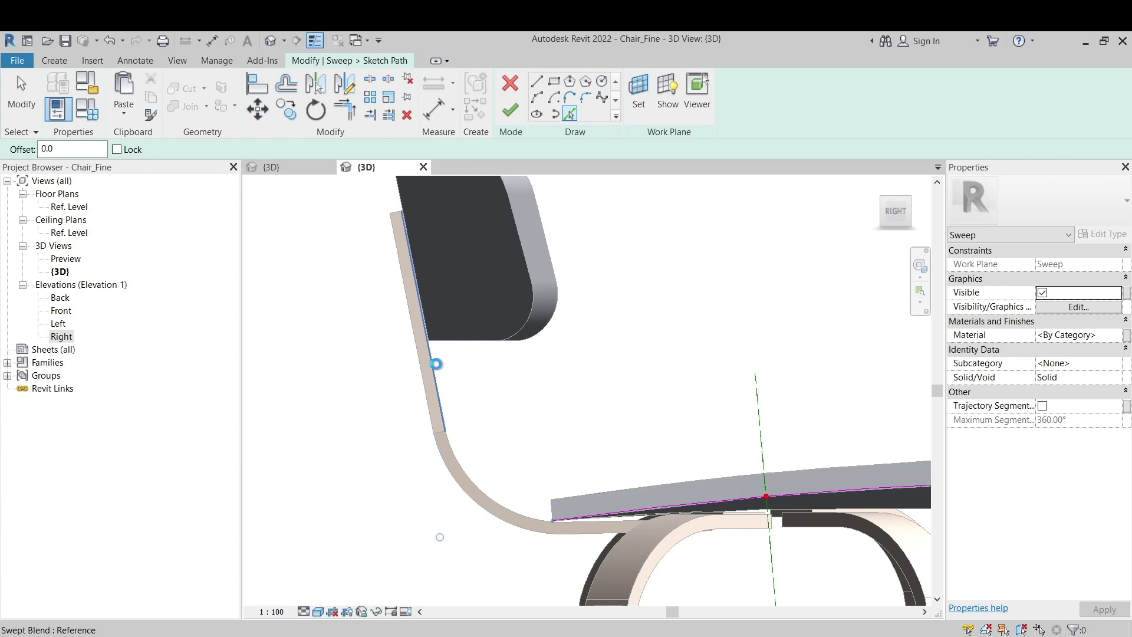
{"action": "key", "text": "Escape"}
{"action": "left_click", "coordinate": [442, 394]}
{"action": "mouse_move", "coordinate": [442, 394]}
{"action": "middle_mouse_down", "text": "shift"}
{"action": "mouse_move", "coordinate": [559, 526]}
{"action": "mouse_move", "coordinate": [495, 576]}
{"action": "mouse_move", "coordinate": [607, 409]}
{"action": "mouse_move", "coordinate": [663, 380]}
{"action": "middle_mouse_up", "text": "shift"}
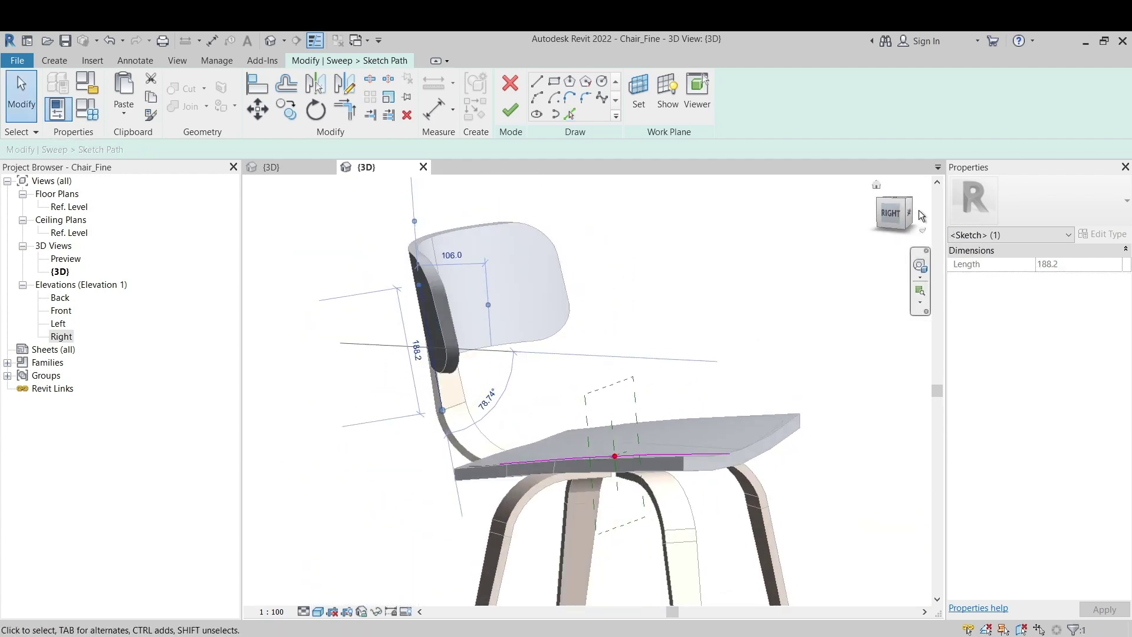
{"action": "left_click", "coordinate": [676, 99]}
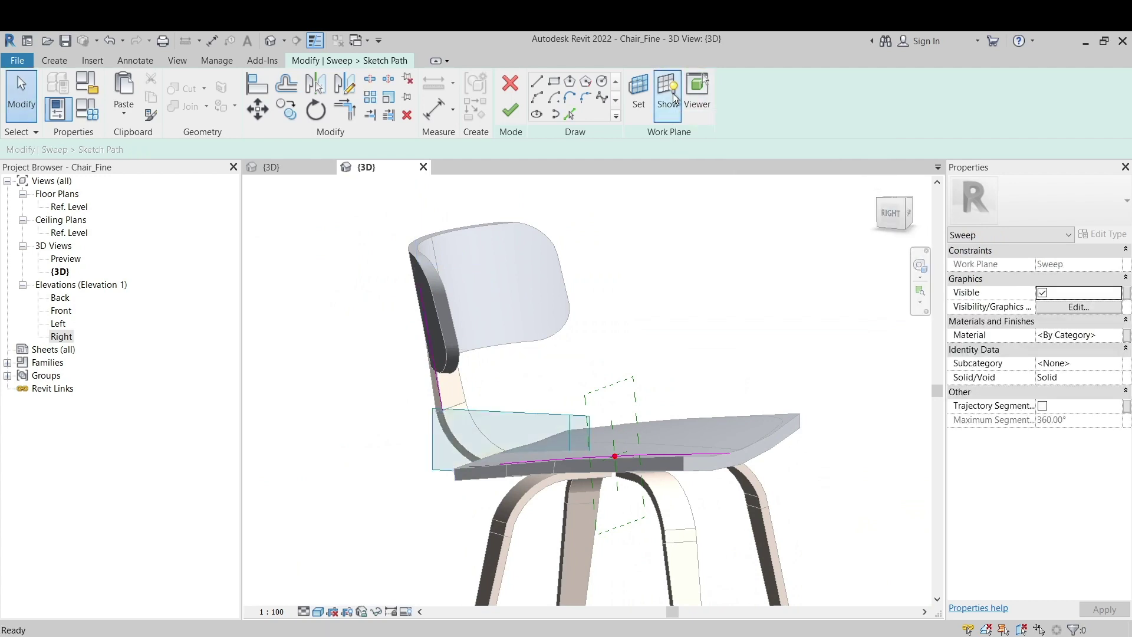
{"action": "left_click", "coordinate": [676, 99]}
Step: Trim the back-support line and the seat line of the sweep path to meet in a corner
{"action": "left_click", "coordinate": [888, 215]}
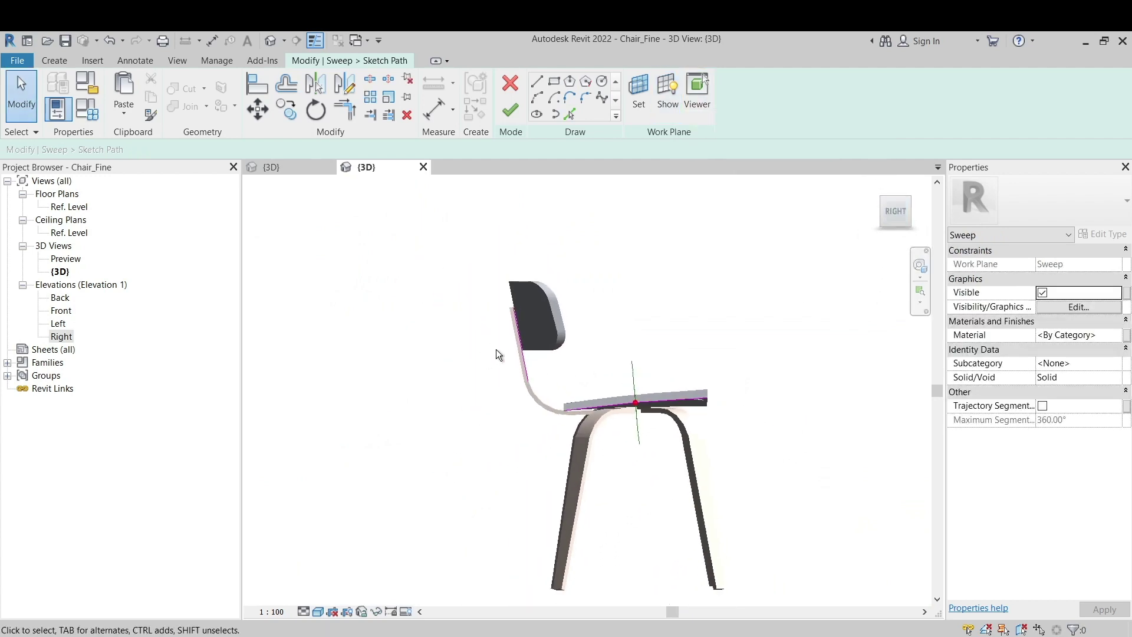
{"action": "scroll", "coordinate": [496, 317], "scroll_direction": "up", "scroll_amount": 5}
{"action": "middle_click_drag", "start_coordinate": [509, 317], "coordinate": [501, 406]}
{"action": "key", "text": "t"}
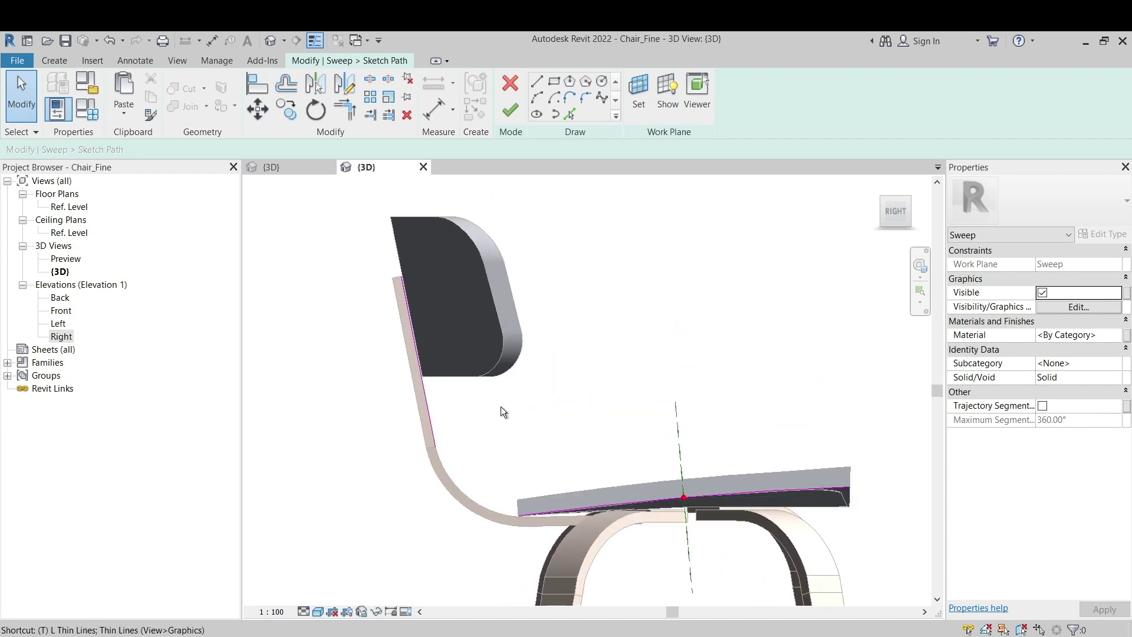
{"action": "key", "text": "r"}
{"action": "left_click", "coordinate": [429, 394]}
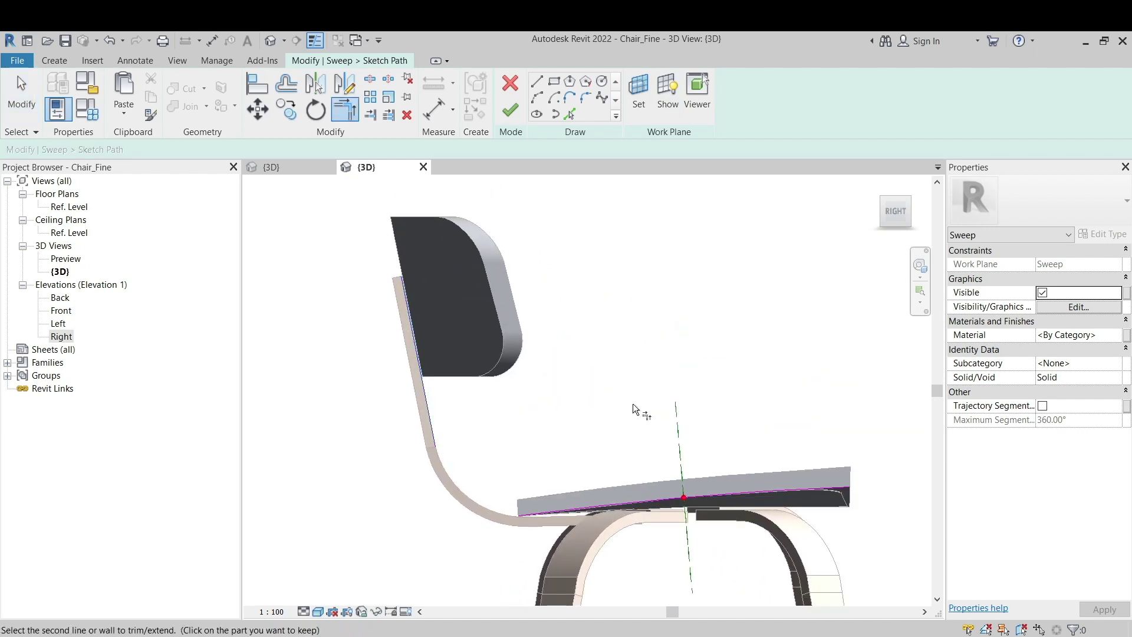
{"action": "left_click", "coordinate": [613, 503]}
{"action": "key", "text": "Escape"}
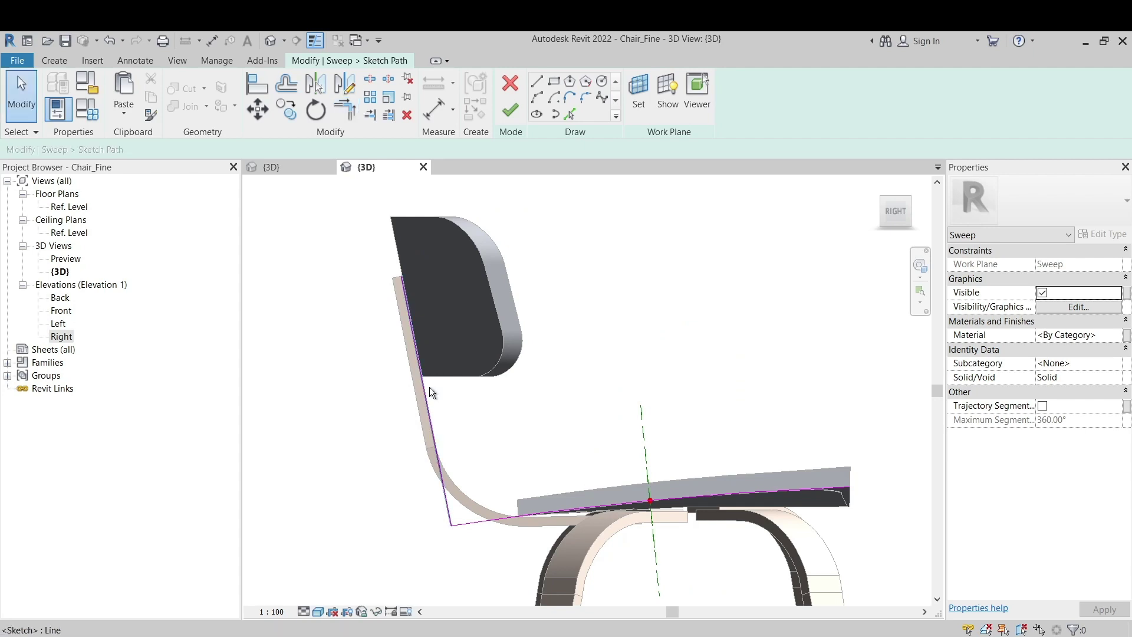
Step: Extend the path's back line to the top of the backrest, about 340 mm long, and finish the path sketch
{"action": "left_click", "coordinate": [430, 387]}
{"action": "left_click_drag", "start_coordinate": [404, 291], "coordinate": [389, 218]}
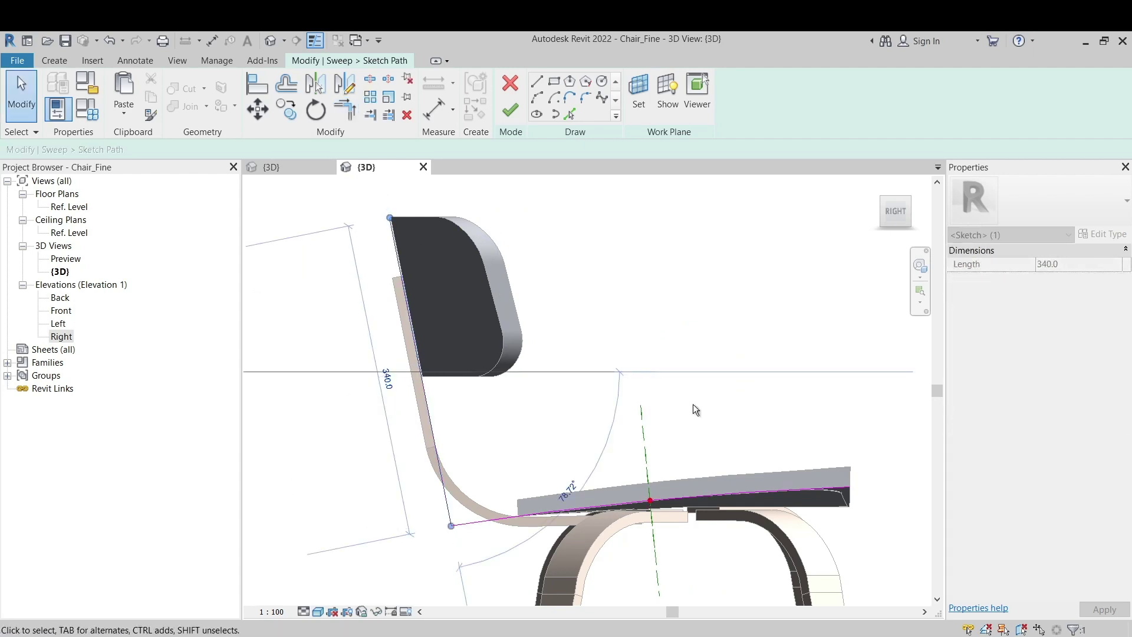
{"action": "scroll", "coordinate": [398, 378], "scroll_direction": "down", "scroll_amount": 3}
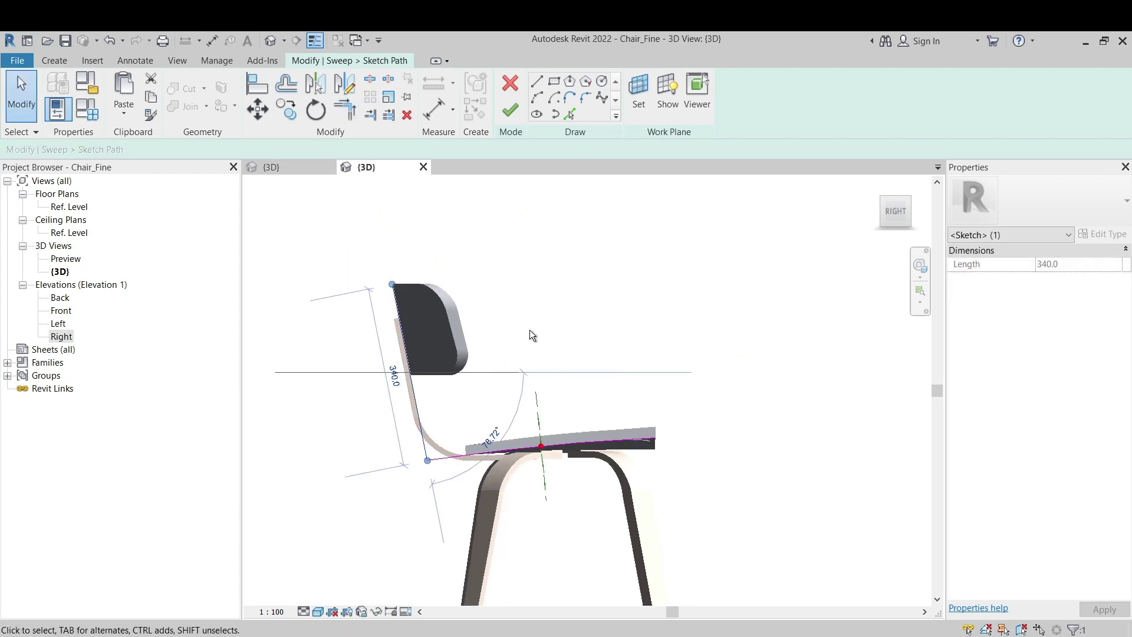
{"action": "left_click", "coordinate": [508, 112]}
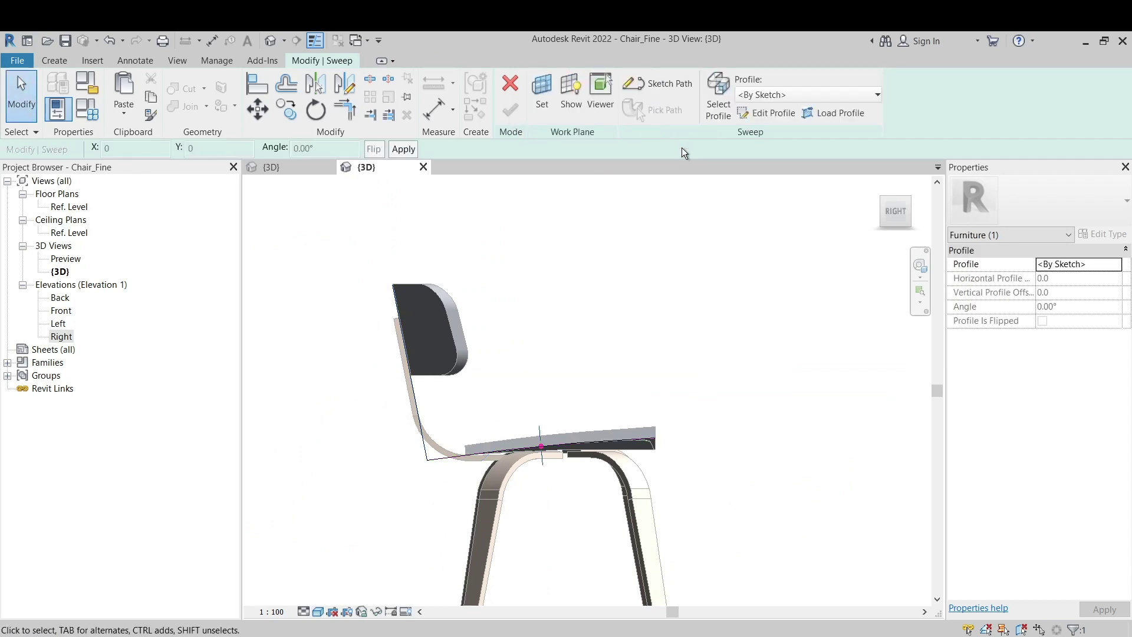
Step: Sketch a thin rectangular sweep profile across the full width of the seat at its upper edge, and finish the profile
{"action": "middle_click_drag", "start_coordinate": [741, 250], "coordinate": [555, 359], "text": "shift"}
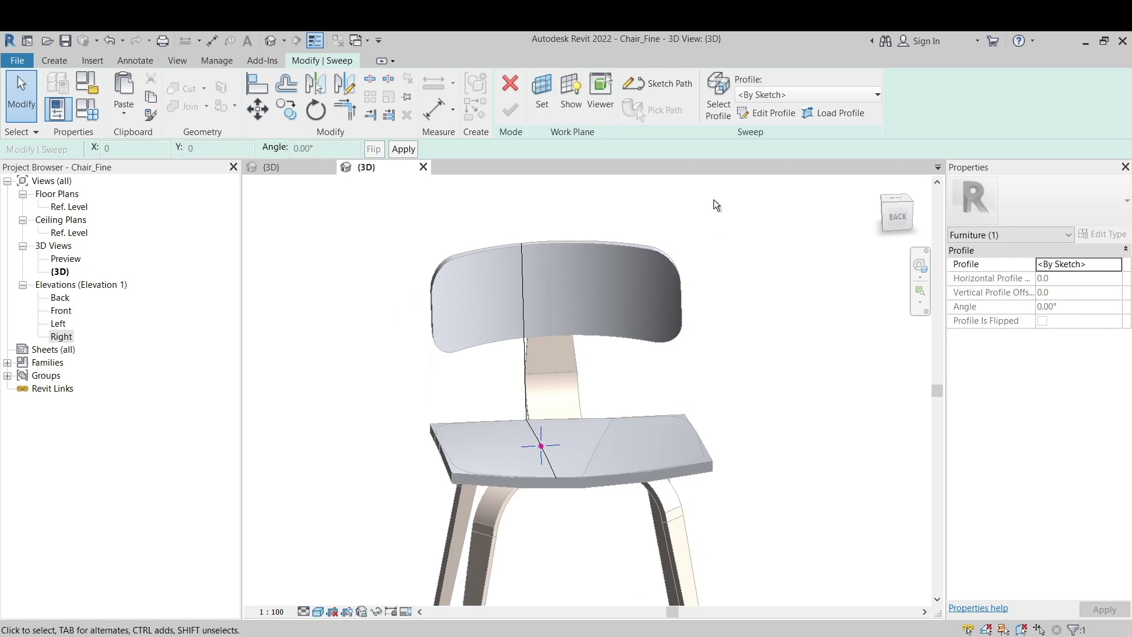
{"action": "left_click", "coordinate": [766, 117]}
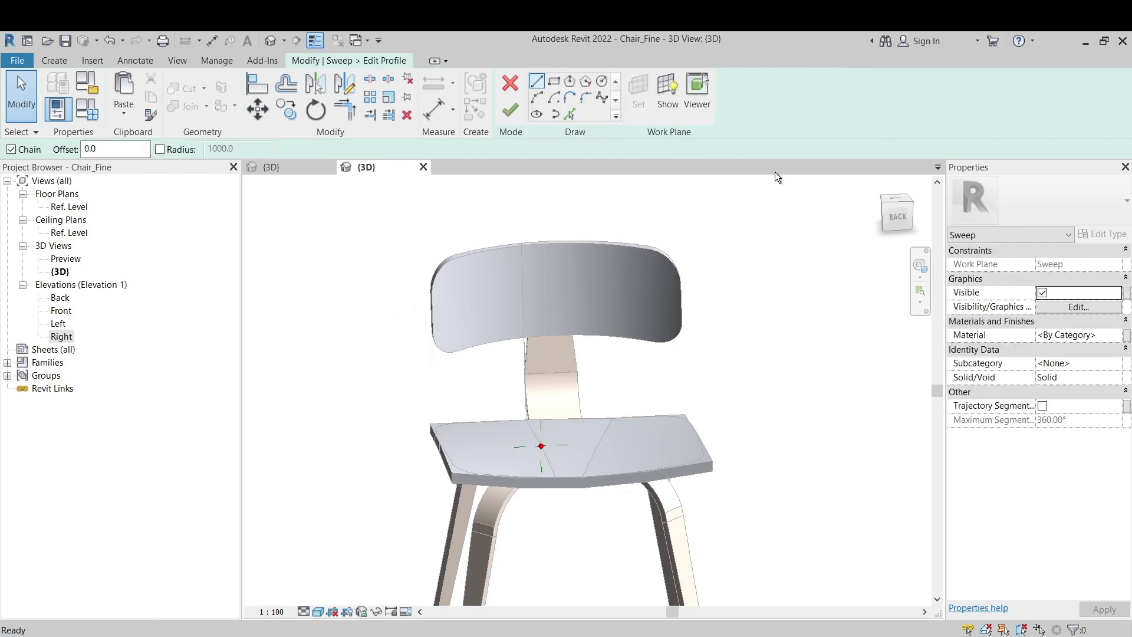
{"action": "left_click", "coordinate": [897, 217]}
{"action": "scroll", "coordinate": [619, 329], "scroll_direction": "up", "scroll_amount": 5}
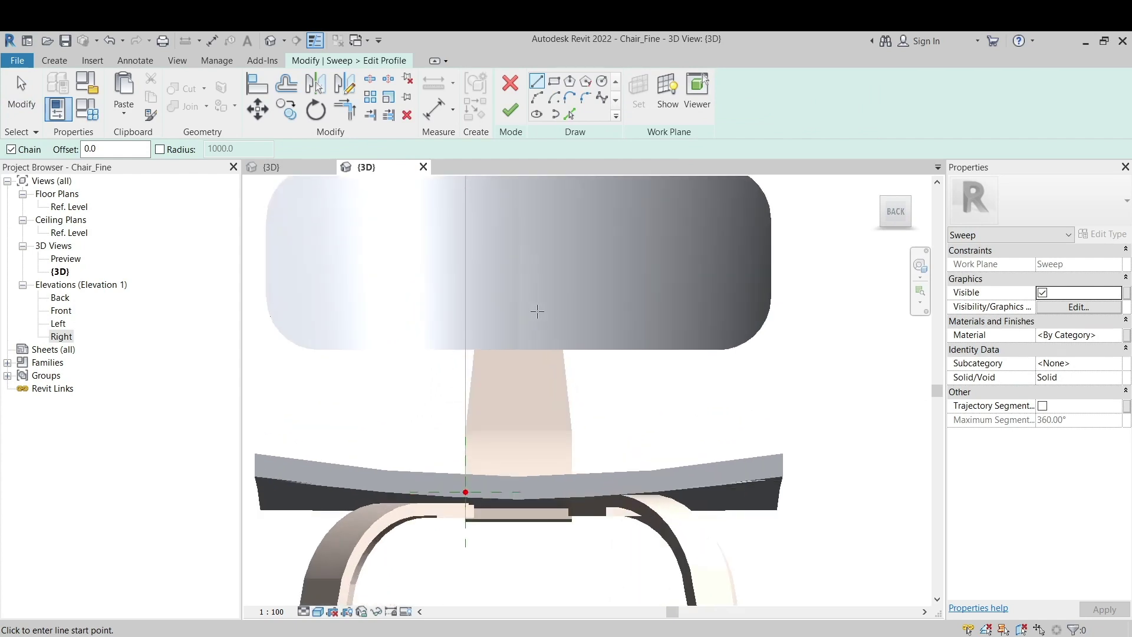
{"action": "scroll", "coordinate": [725, 301], "scroll_direction": "down", "scroll_amount": 2}
{"action": "left_click", "coordinate": [554, 81]}
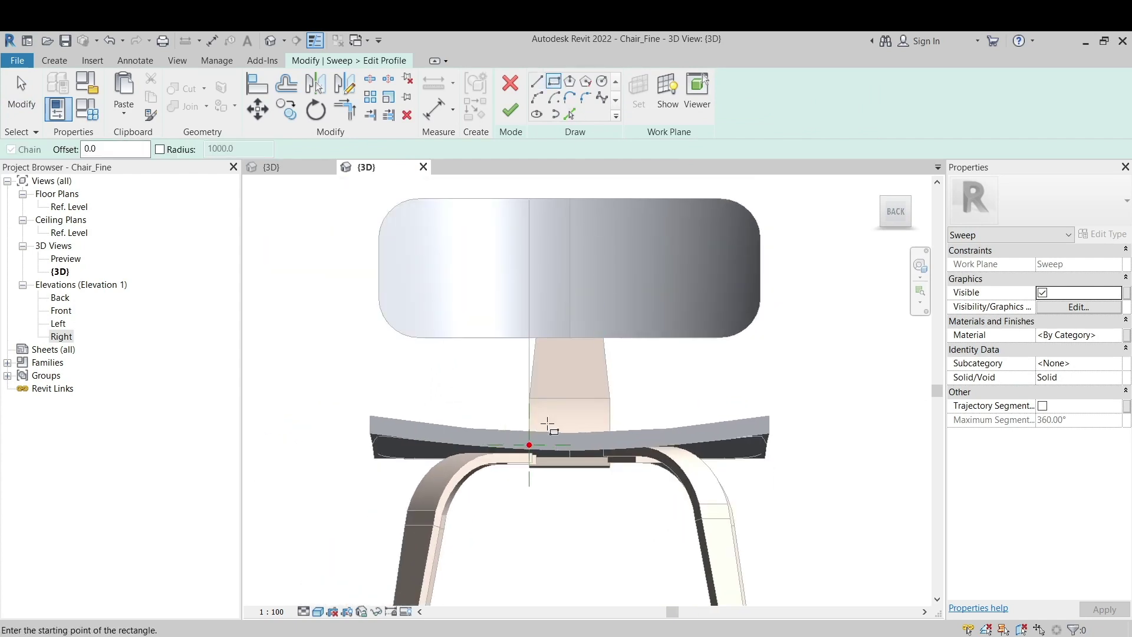
{"action": "left_click", "coordinate": [370, 414]}
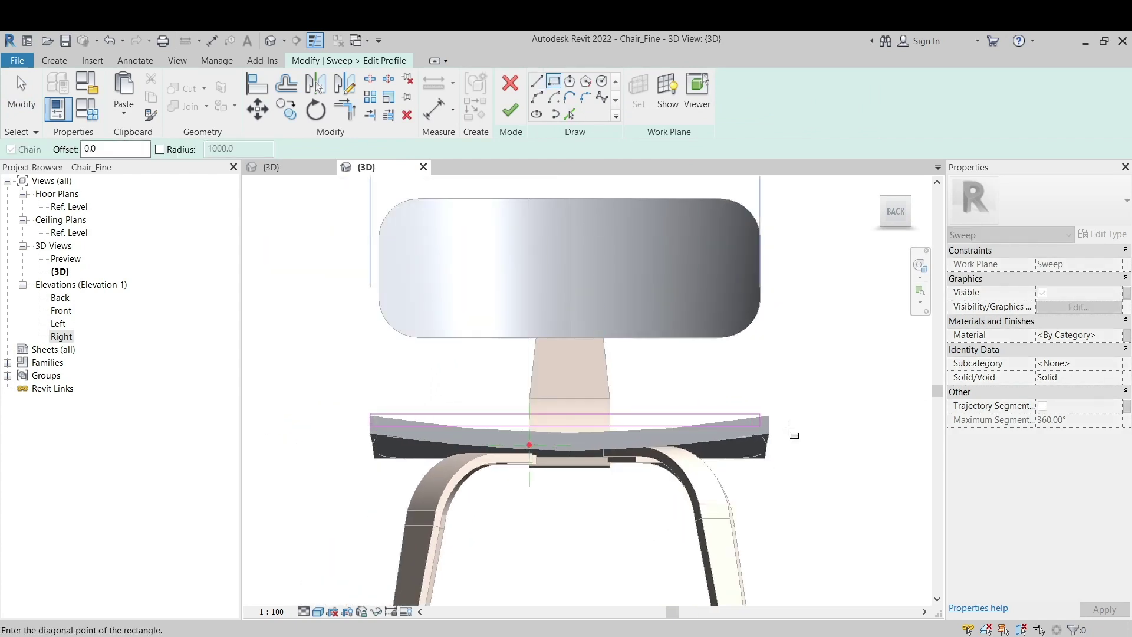
{"action": "left_click", "coordinate": [769, 433]}
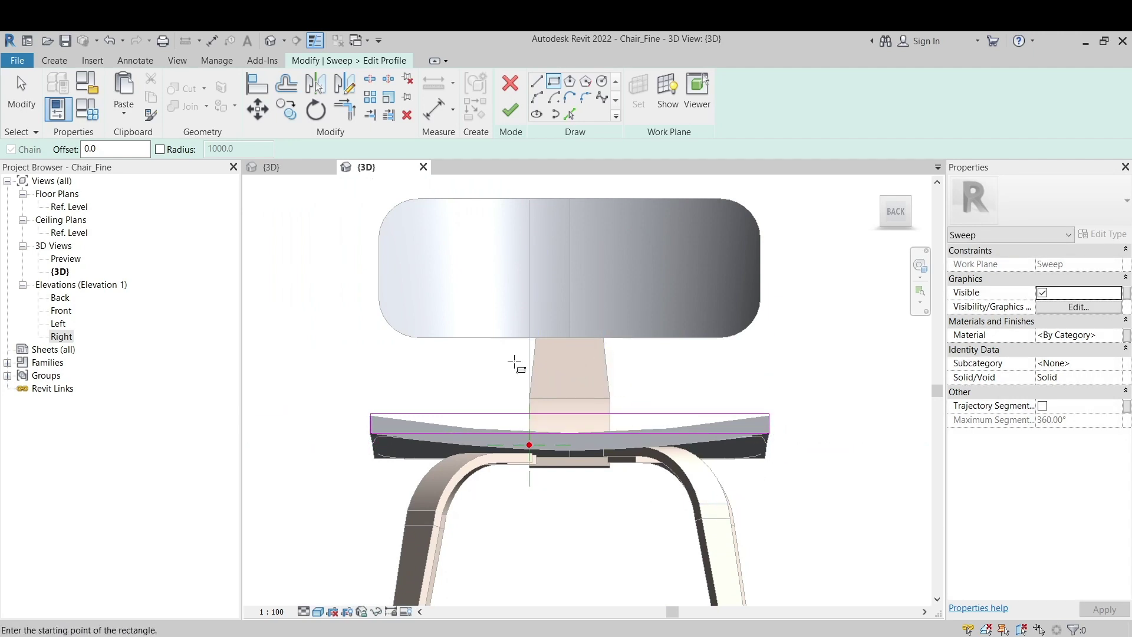
{"action": "key", "text": "Escape"}
{"action": "key", "text": "Escape"}
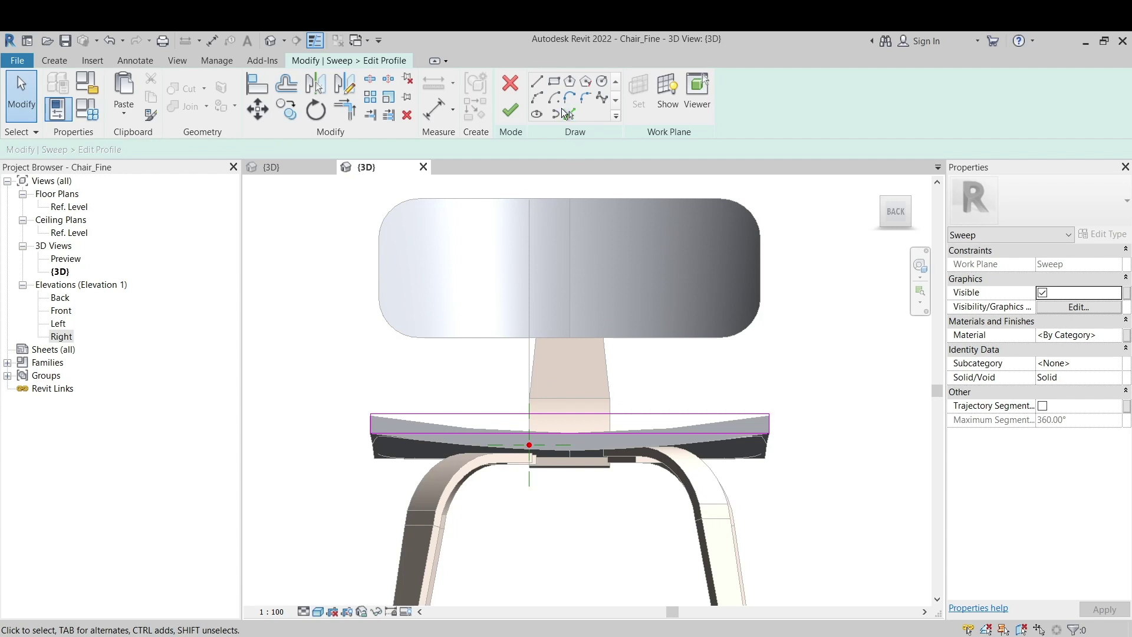
{"action": "left_click", "coordinate": [511, 111]}
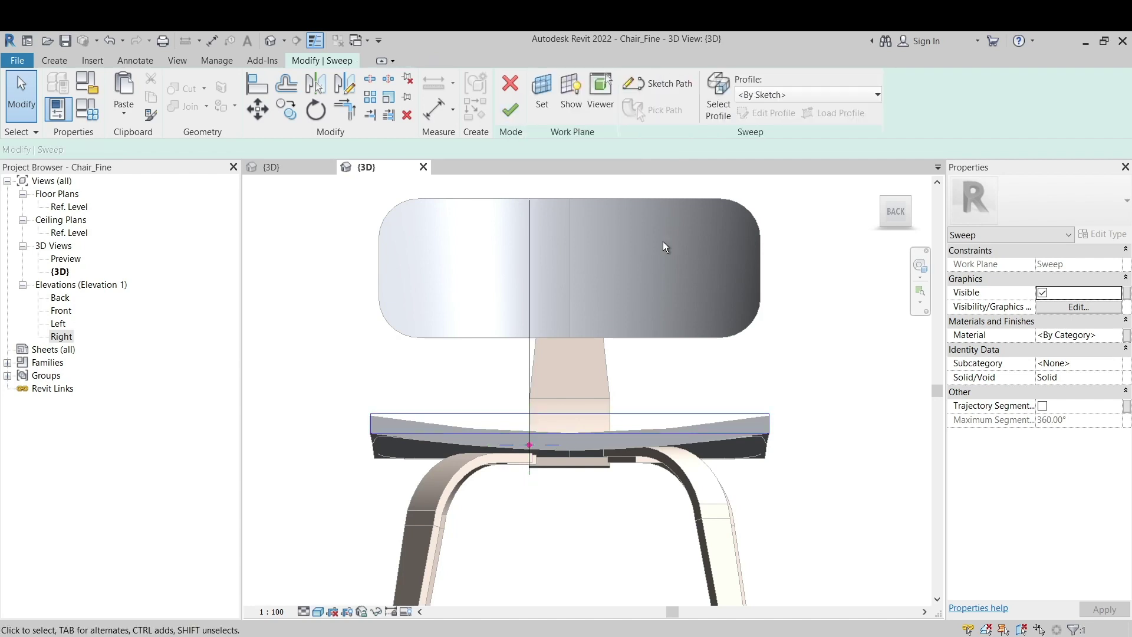
Step: Finish the sweep as a single seat-and-back solid and check its fit against the chair from the side and back
{"action": "left_click", "coordinate": [508, 112]}
{"action": "middle_click_drag", "start_coordinate": [463, 351], "coordinate": [648, 354], "text": "shift"}
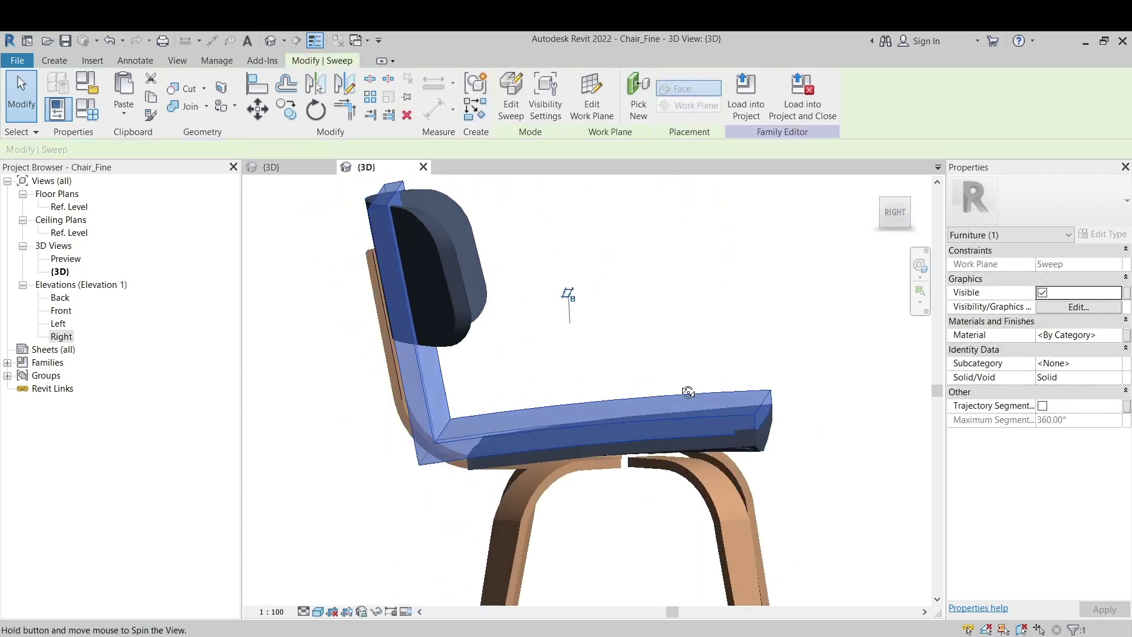
{"action": "left_click_drag", "start_coordinate": [889, 225], "coordinate": [887, 215]}
{"action": "middle_click_drag", "start_coordinate": [826, 336], "coordinate": [661, 342], "text": "shift"}
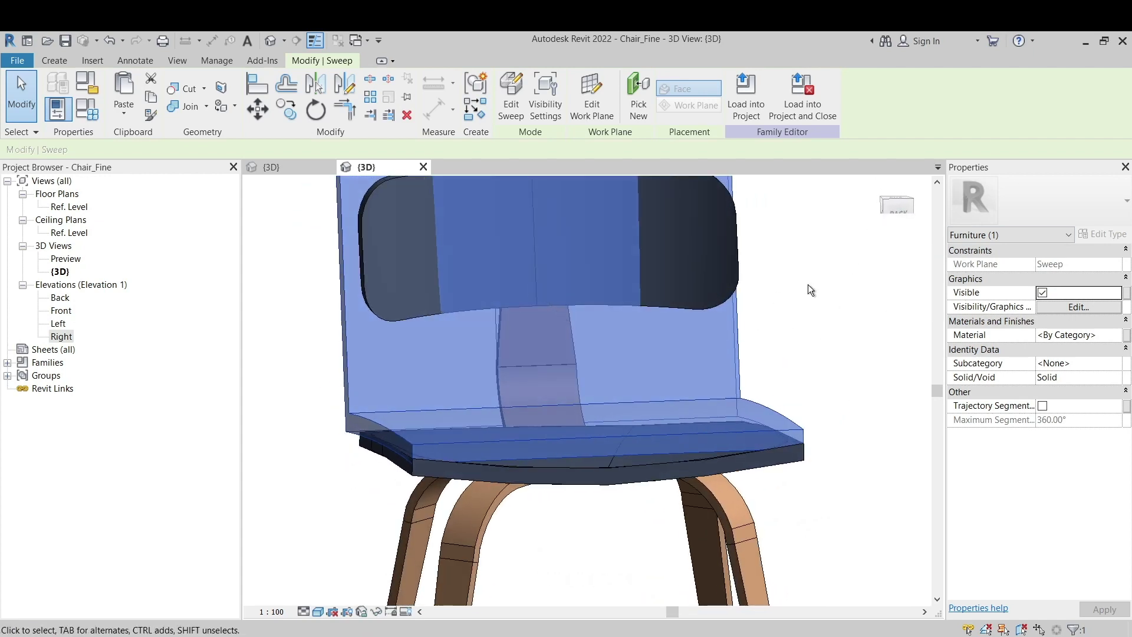
Step: Edit the sweep's profile by nudging the whole rectangle slightly down onto the seat, and finish the sweep
{"action": "left_click", "coordinate": [511, 95]}
{"action": "left_click", "coordinate": [486, 465]}
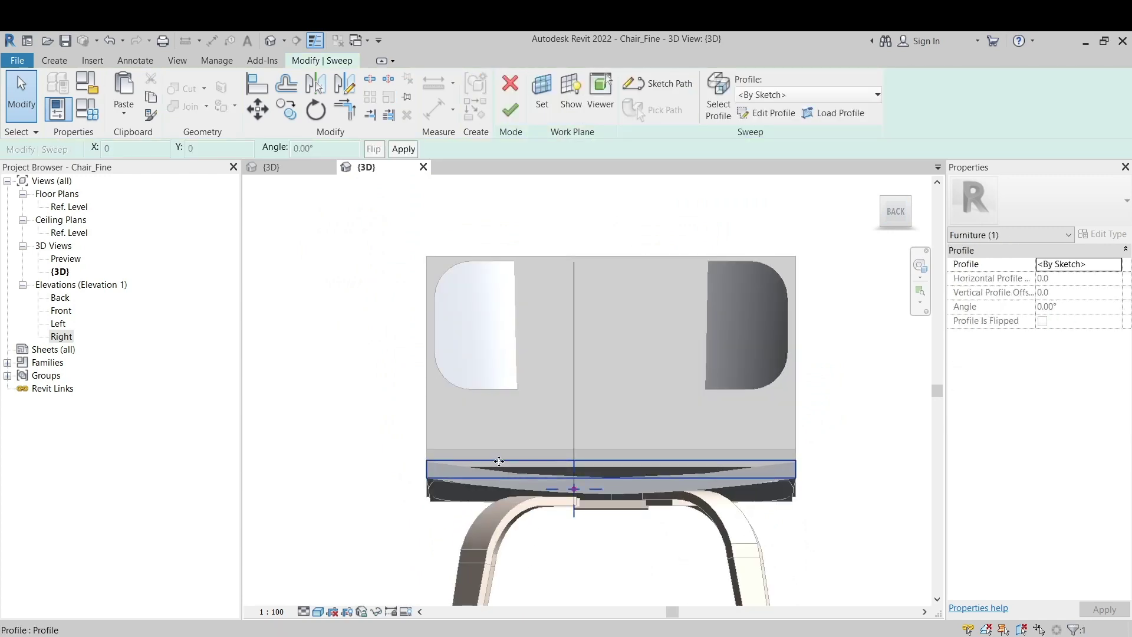
{"action": "left_click", "coordinate": [758, 113]}
{"action": "left_click_drag", "start_coordinate": [401, 448], "coordinate": [850, 486]}
{"action": "key", "text": "Down"}
{"action": "key", "text": "Down"}
{"action": "key", "text": "Down"}
{"action": "key", "text": "Down"}
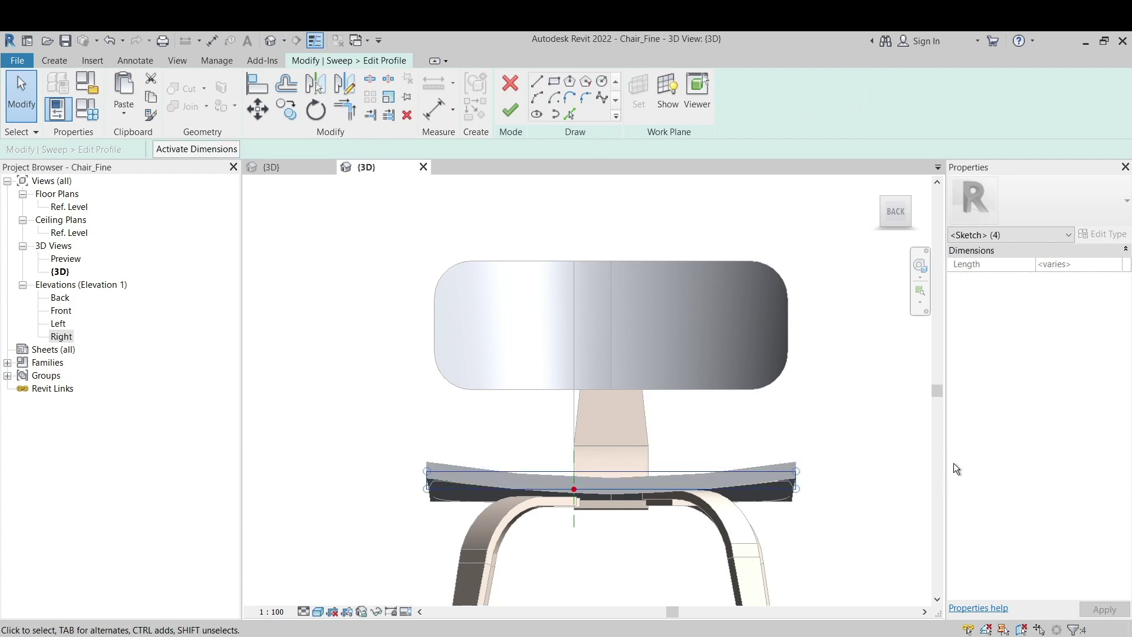
{"action": "left_click", "coordinate": [510, 110]}
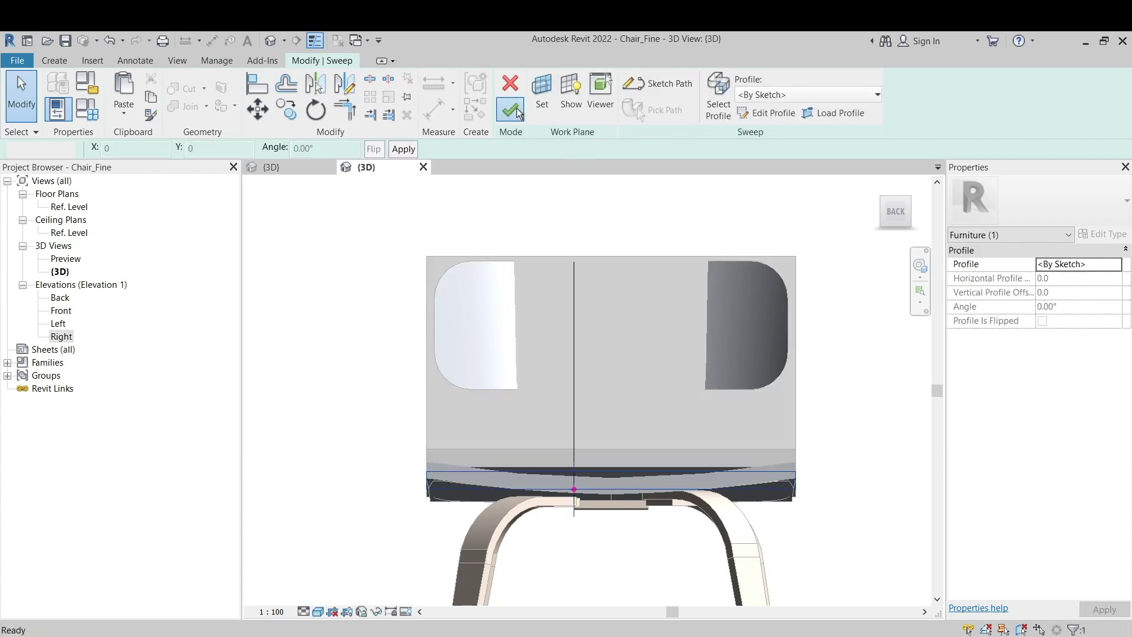
{"action": "middle_click_drag", "start_coordinate": [484, 448], "coordinate": [695, 439], "text": "shift"}
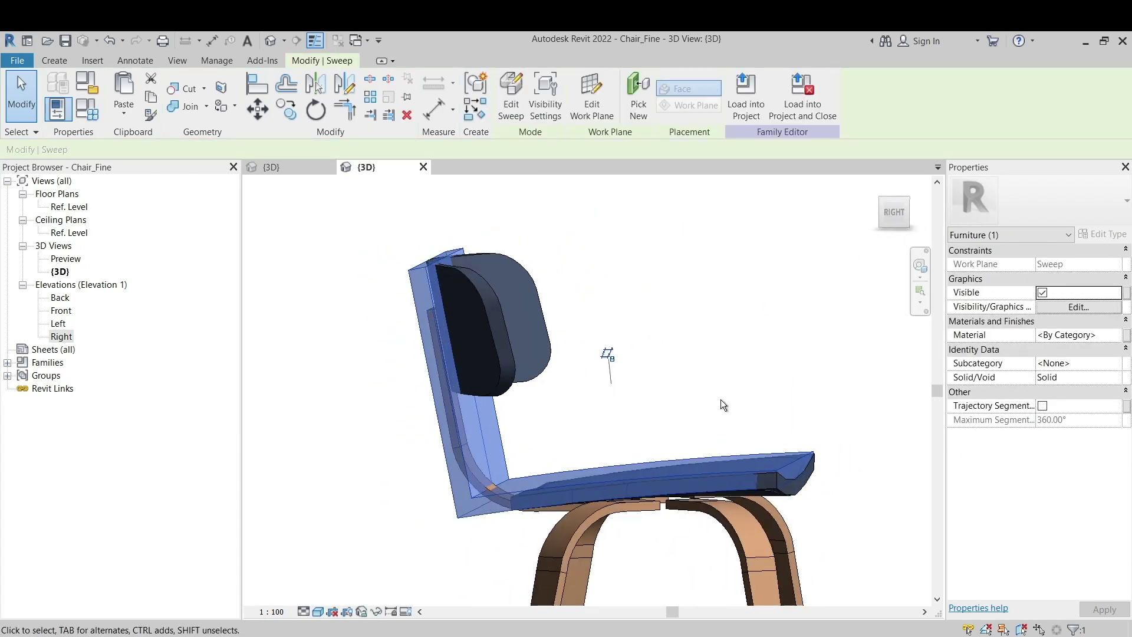
Step: Examine the seat-and-back sweep from above and from the side, along with the shape of the legs below it
{"action": "left_click", "coordinate": [893, 212]}
{"action": "middle_click_drag", "start_coordinate": [755, 283], "coordinate": [711, 327], "text": "shift"}
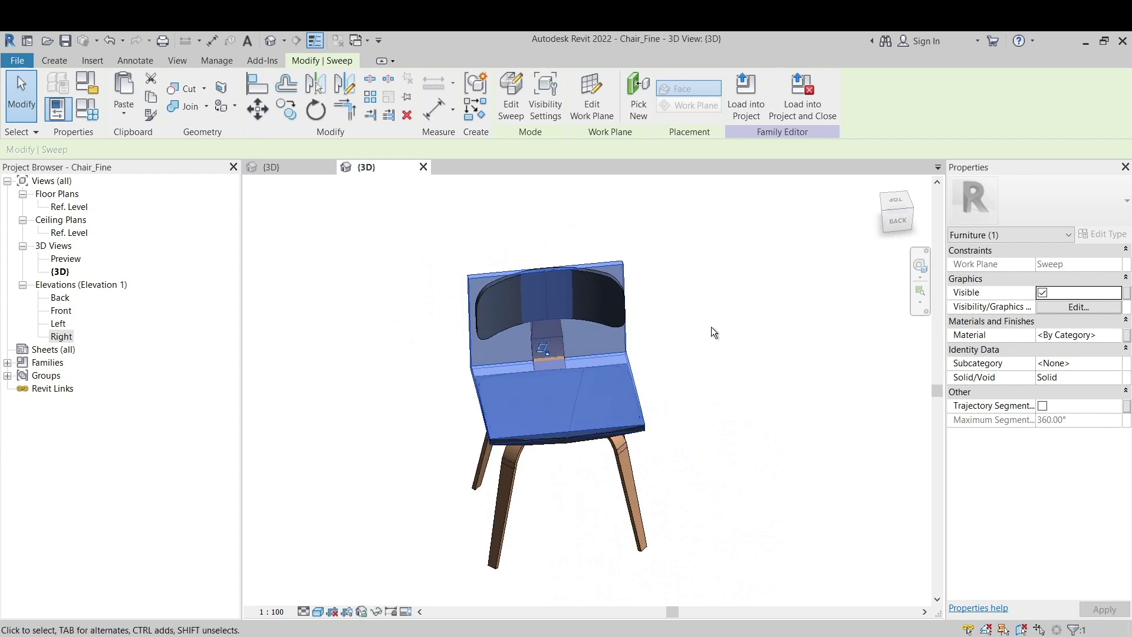
{"action": "left_click", "coordinate": [711, 328]}
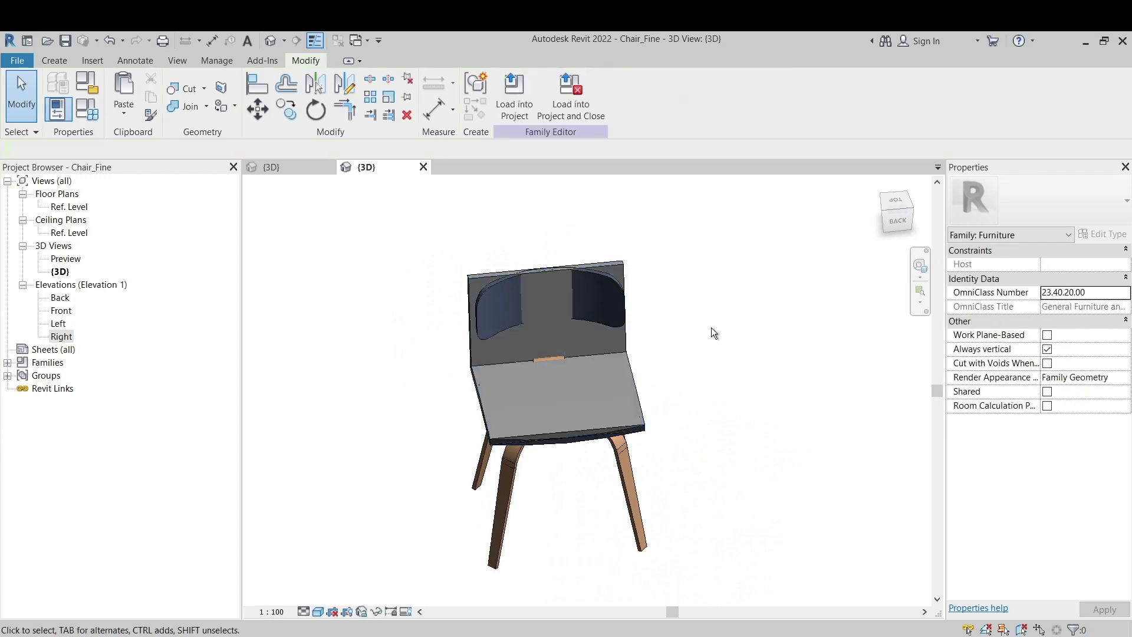
{"action": "left_click", "coordinate": [631, 495]}
{"action": "middle_click_drag", "start_coordinate": [631, 496], "coordinate": [672, 507], "text": "shift"}
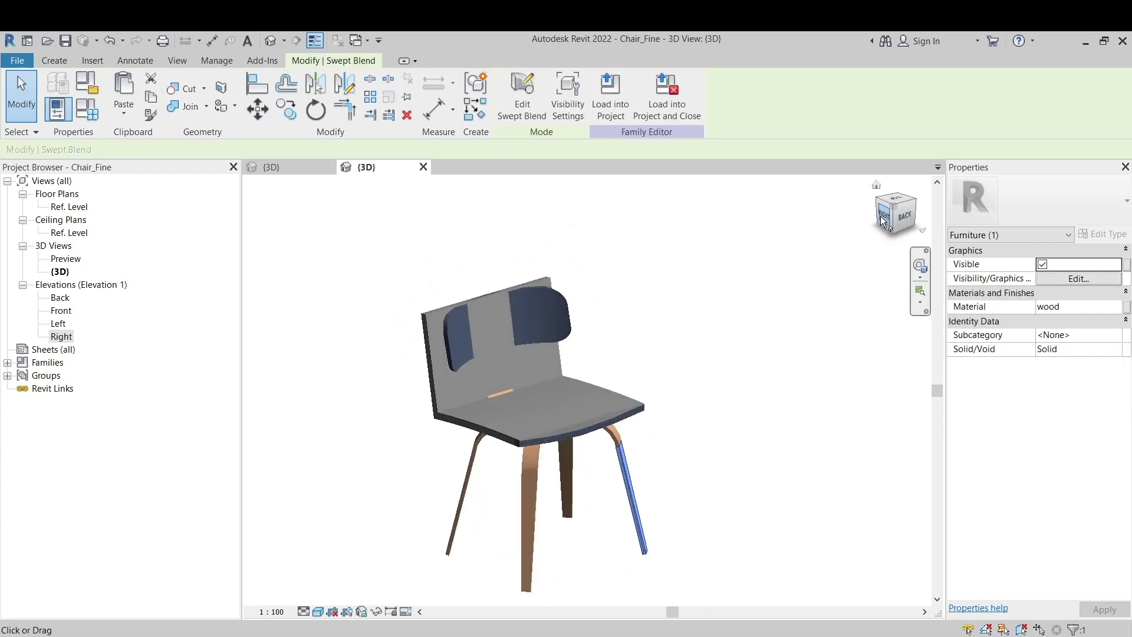
{"action": "left_click", "coordinate": [881, 218]}
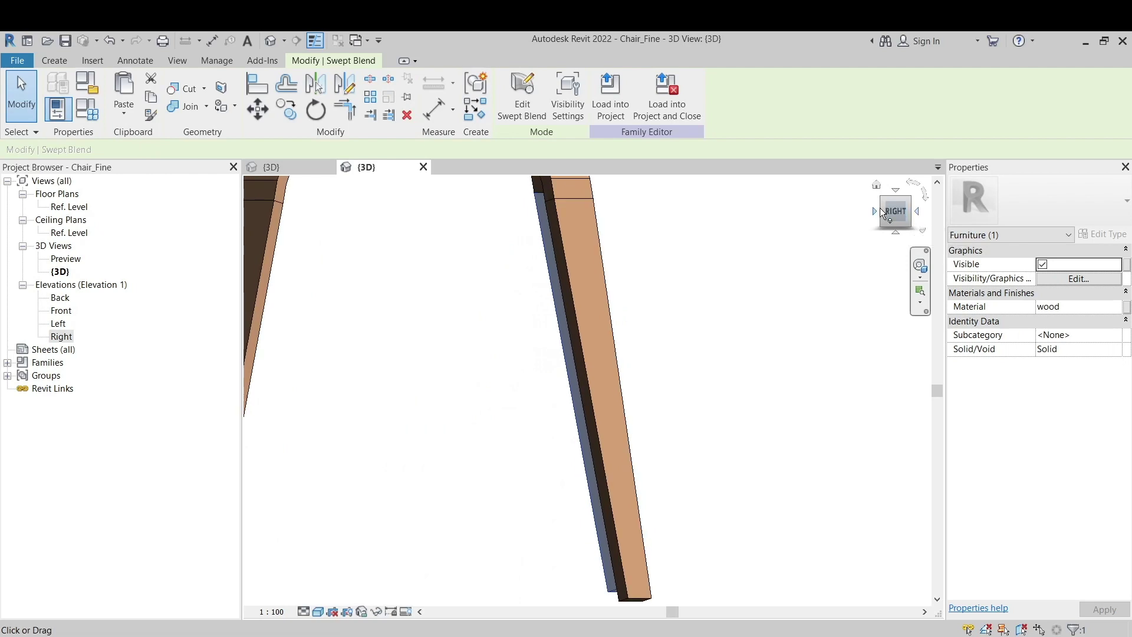
{"action": "left_click", "coordinate": [880, 209]}
{"action": "scroll", "coordinate": [659, 377], "scroll_direction": "down", "scroll_amount": 3}
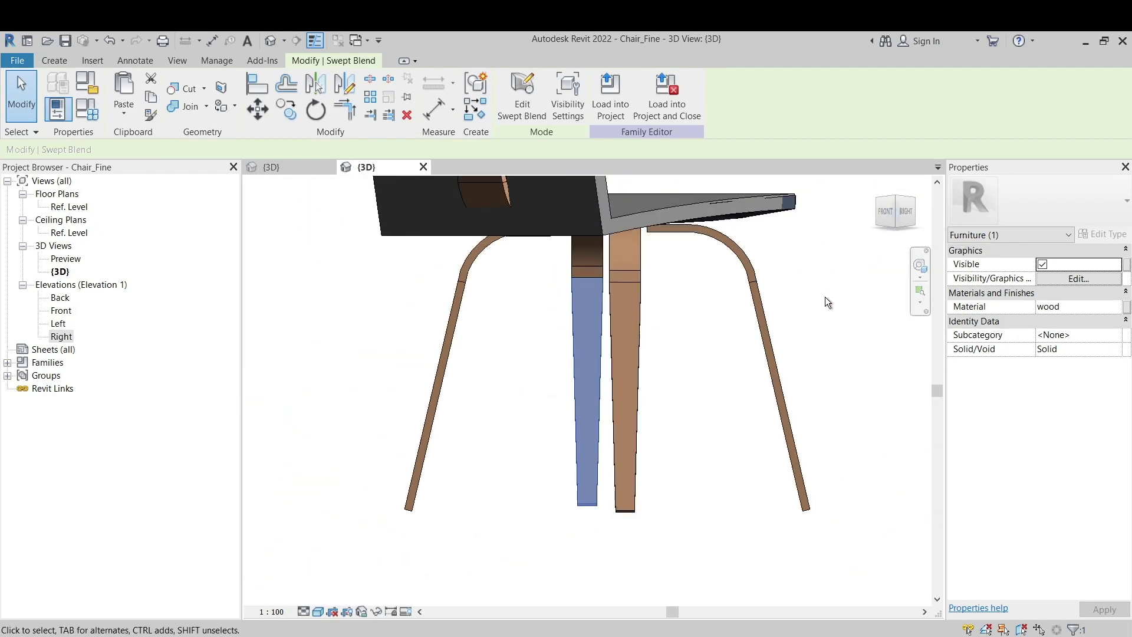
Step: Copy the curved sweep at the top of one leg and paste the duplicate in place, exactly over the original
{"action": "left_click", "coordinate": [825, 296]}
{"action": "scroll", "coordinate": [794, 239], "scroll_direction": "up", "scroll_amount": 4}
{"action": "left_click", "coordinate": [719, 284]}
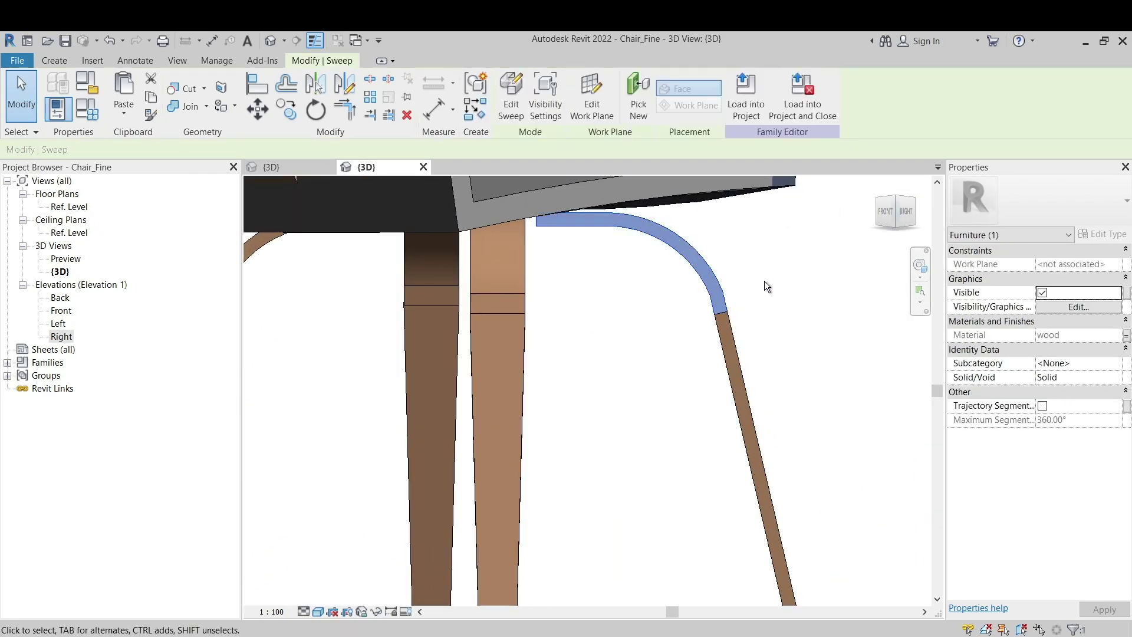
{"action": "key", "text": "ctrl+c"}
{"action": "key", "text": "ctrl+v"}
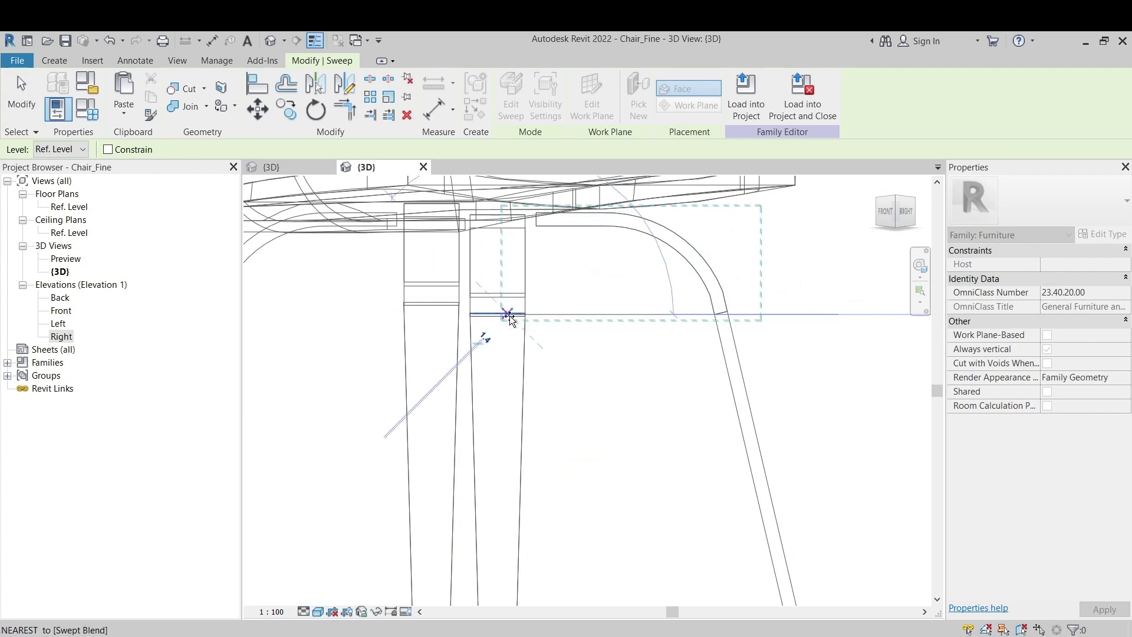
{"action": "scroll", "coordinate": [513, 320], "scroll_direction": "up", "scroll_amount": 4}
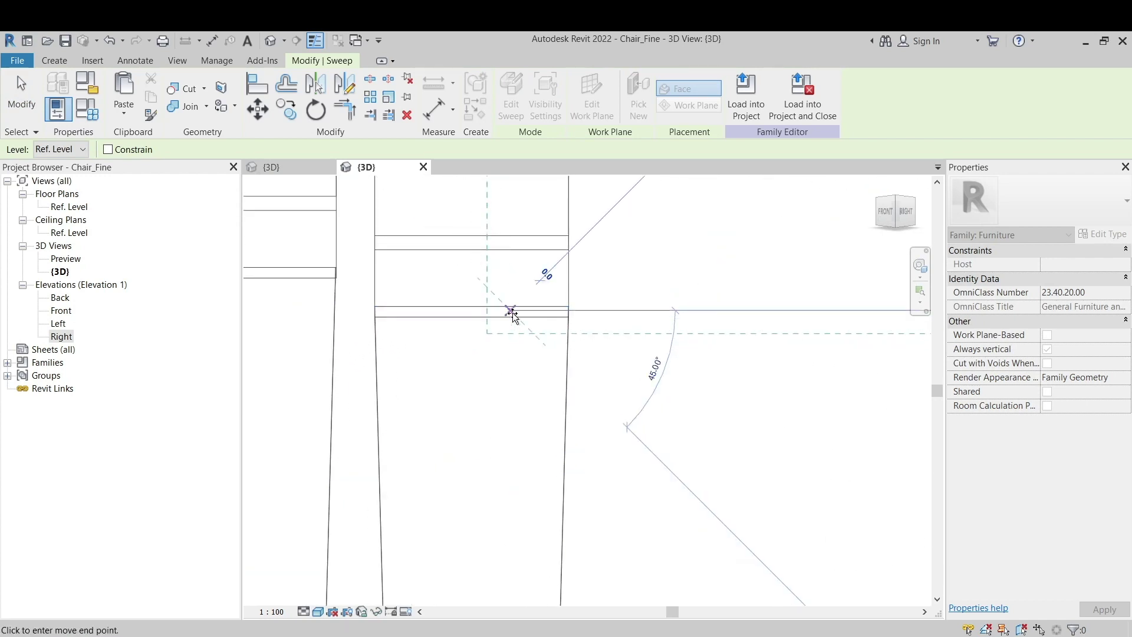
{"action": "left_click", "coordinate": [512, 318]}
{"action": "scroll", "coordinate": [506, 420], "scroll_direction": "down", "scroll_amount": 2}
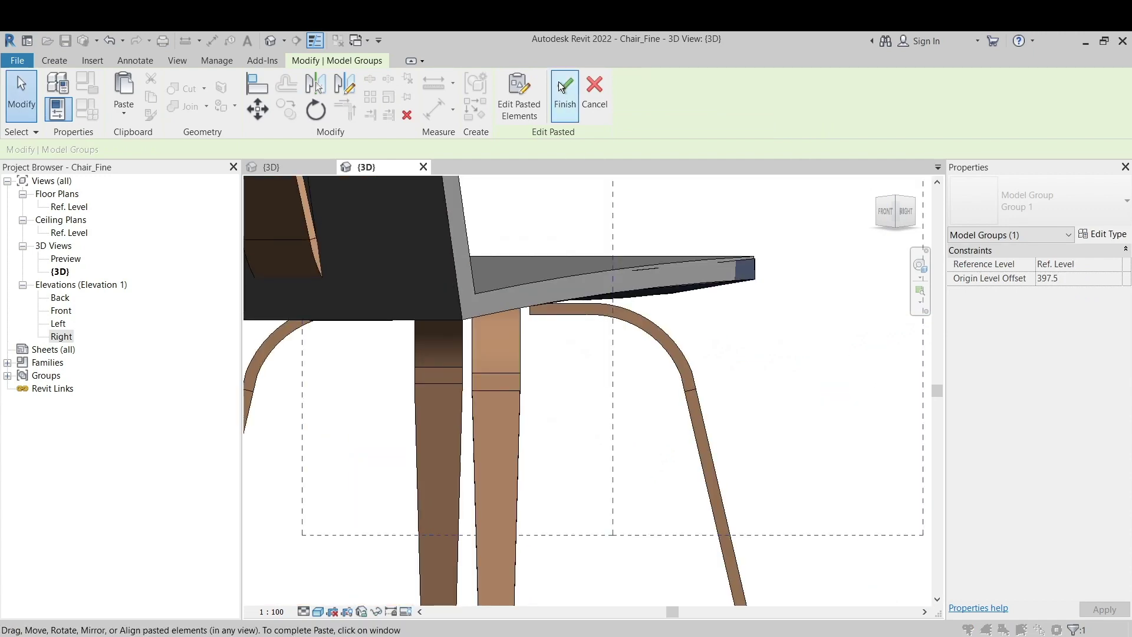
{"action": "left_click", "coordinate": [564, 94]}
Step: Select one of the two overlapping curved leg sweeps and open its path sketch for editing
{"action": "left_click", "coordinate": [677, 337]}
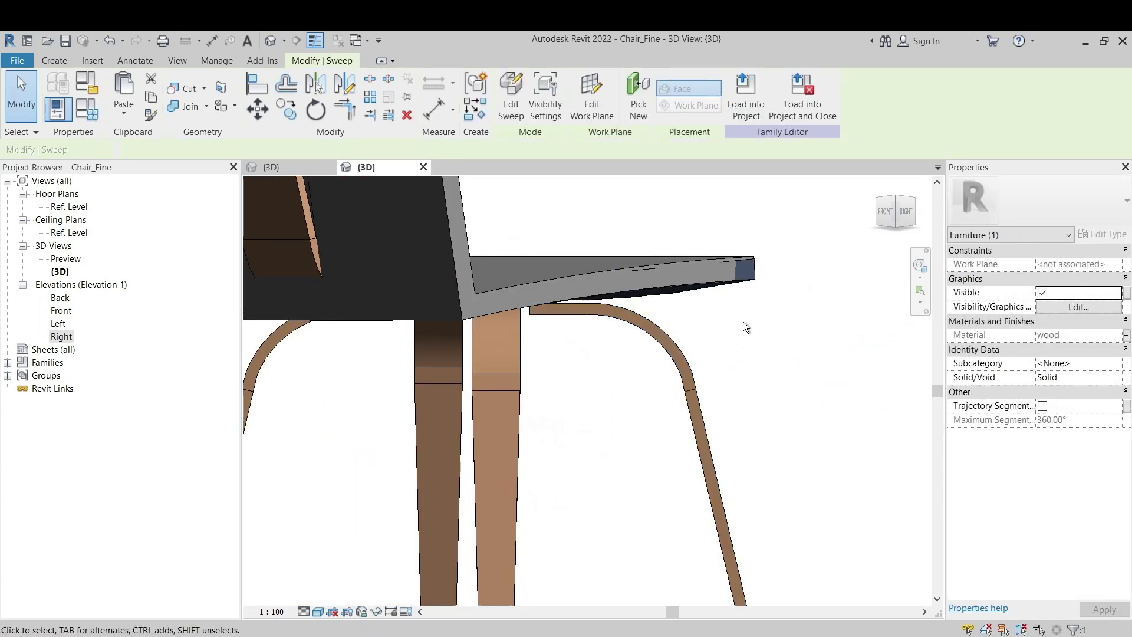
{"action": "left_click", "coordinate": [718, 344]}
{"action": "left_click", "coordinate": [641, 337]}
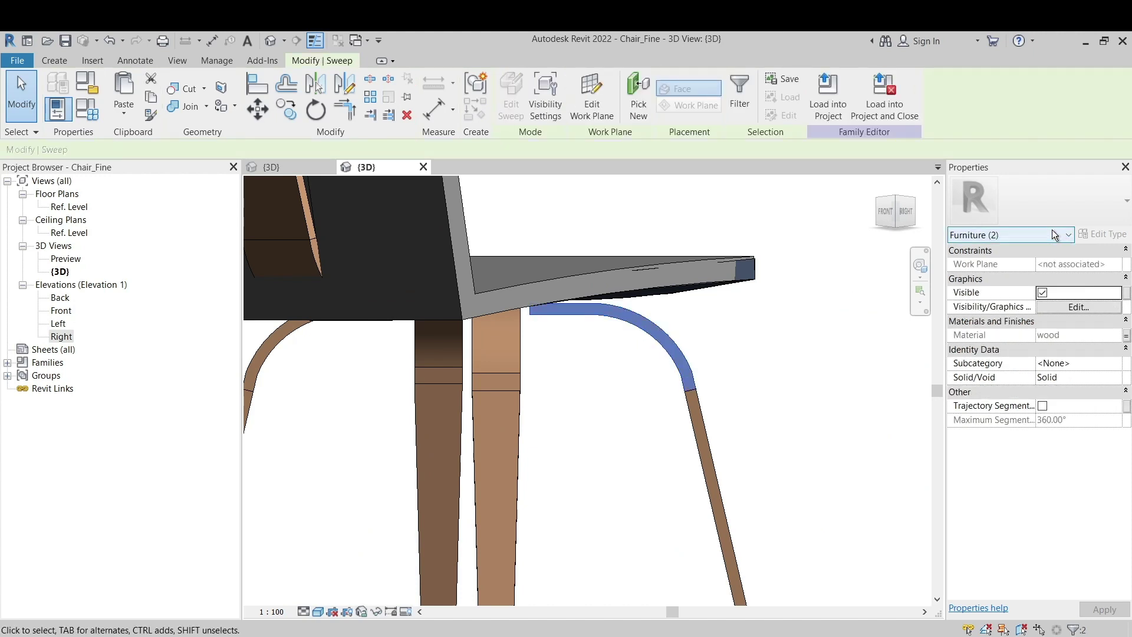
{"action": "left_click", "coordinate": [802, 316]}
{"action": "left_click", "coordinate": [678, 345]}
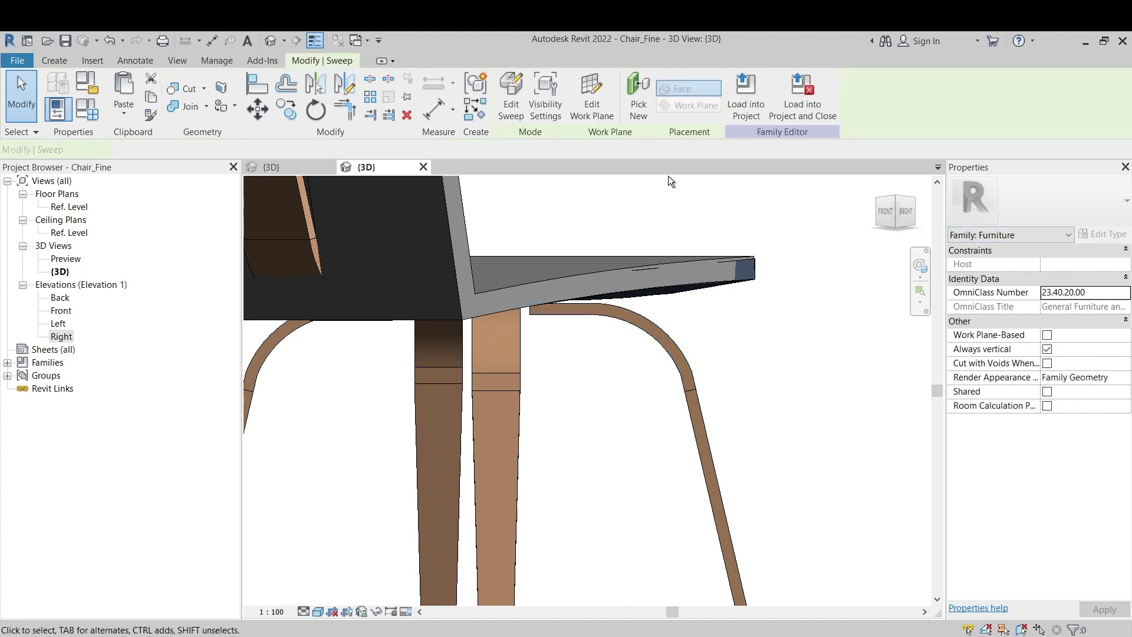
{"action": "left_click", "coordinate": [510, 112]}
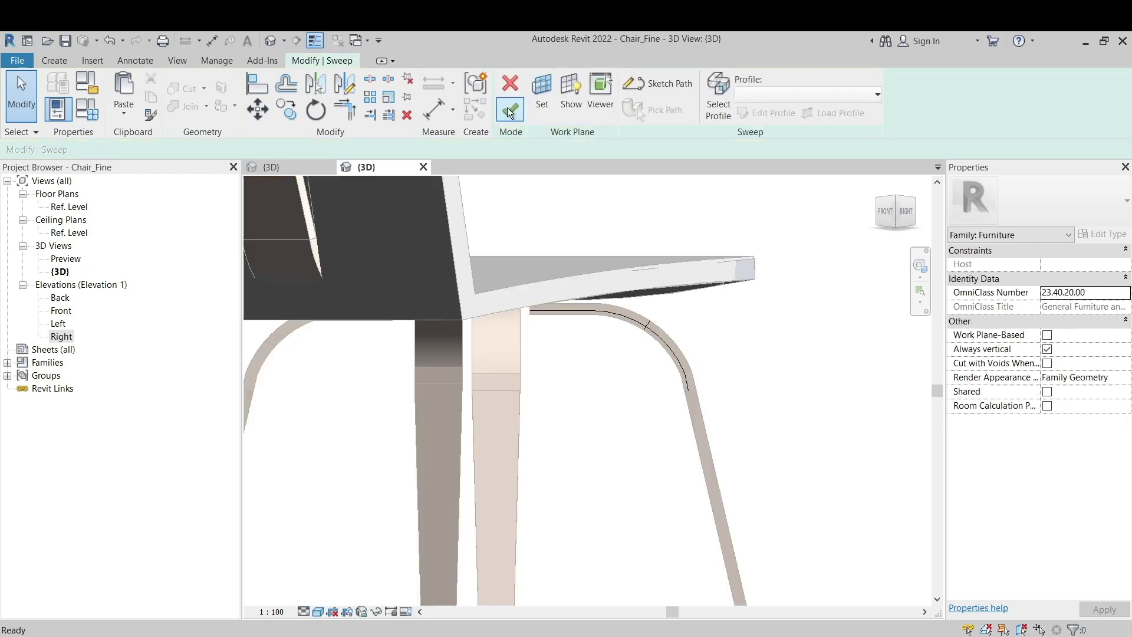
{"action": "scroll", "coordinate": [710, 375], "scroll_direction": "up", "scroll_amount": 3}
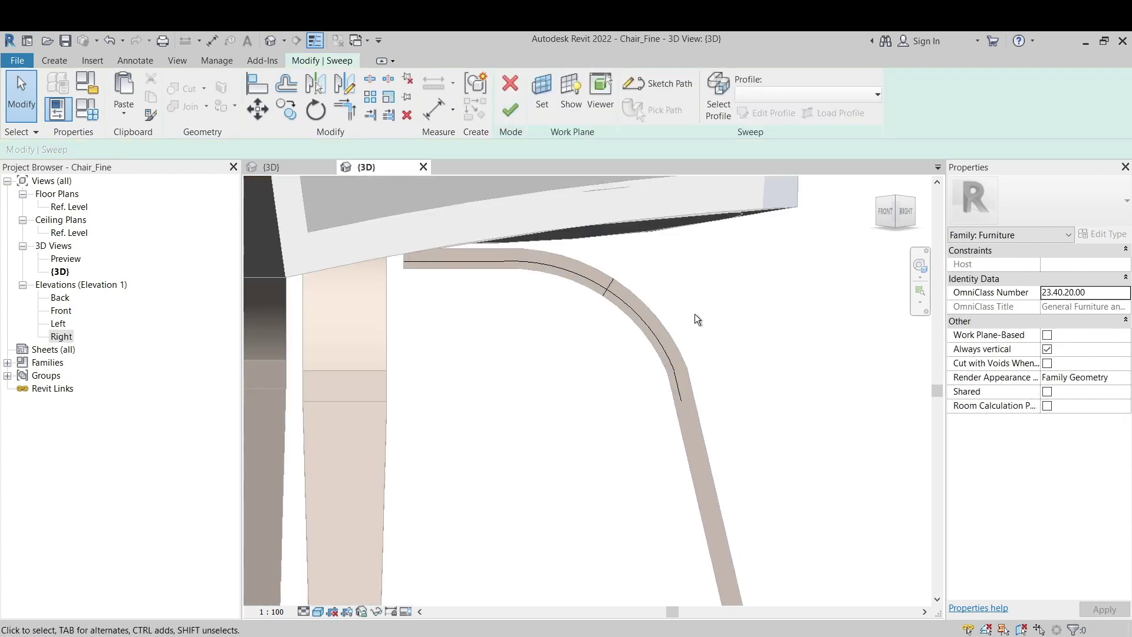
{"action": "left_click", "coordinate": [643, 326]}
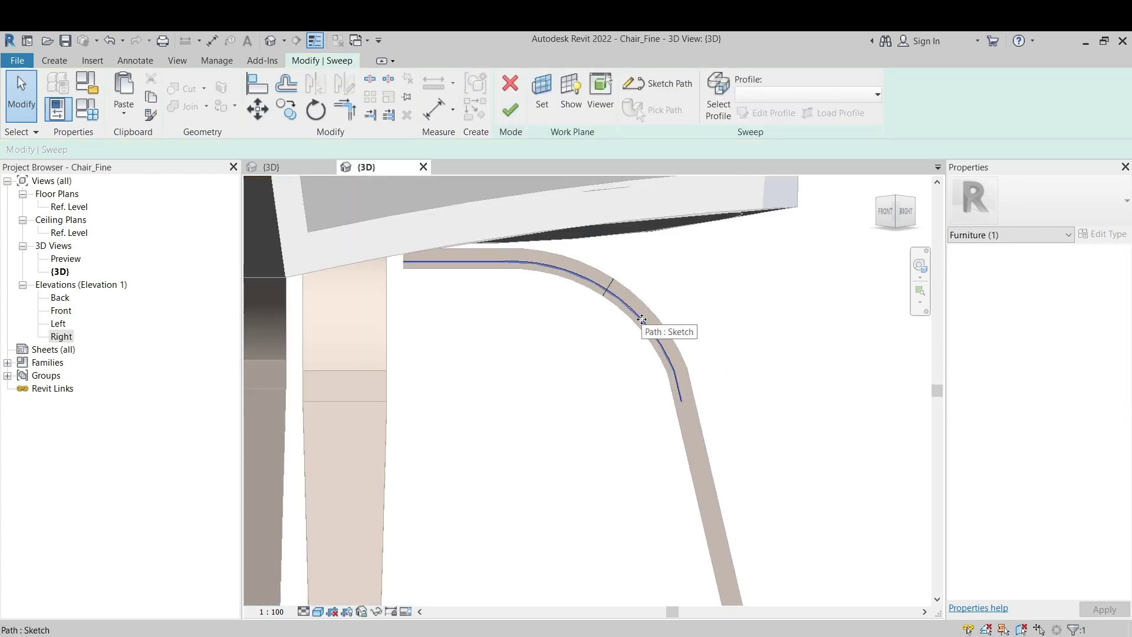
{"action": "double_click", "coordinate": [641, 319]}
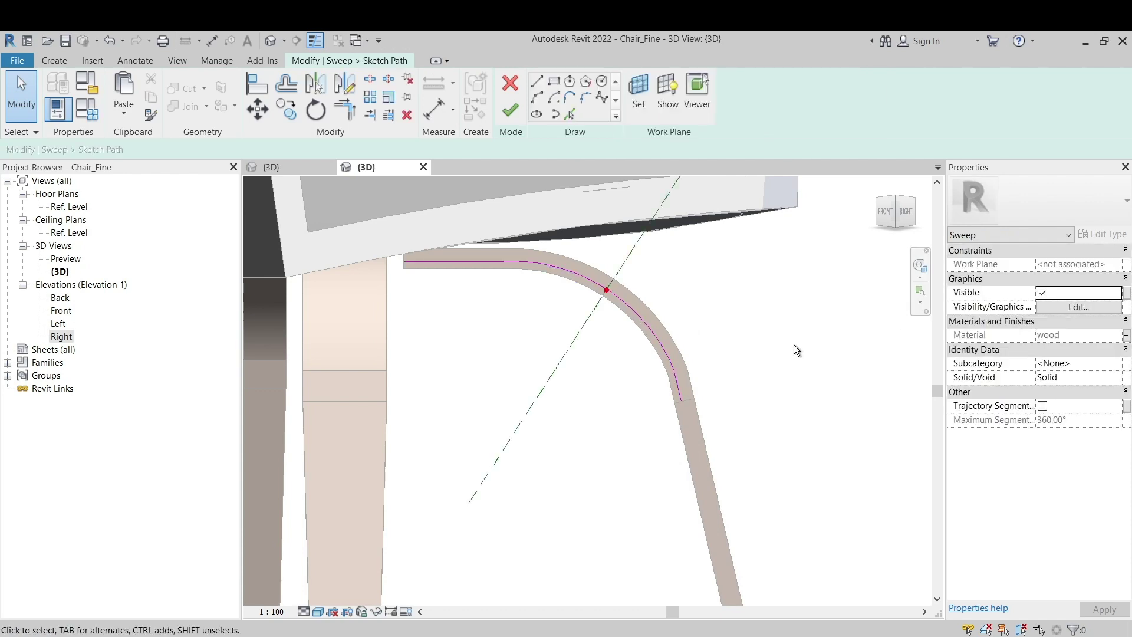
Step: Trim the path's two straight lines to a sharp corner, delete the arc between them, and finish the leg sweep
{"action": "key", "text": "t"}
{"action": "key", "text": "r"}
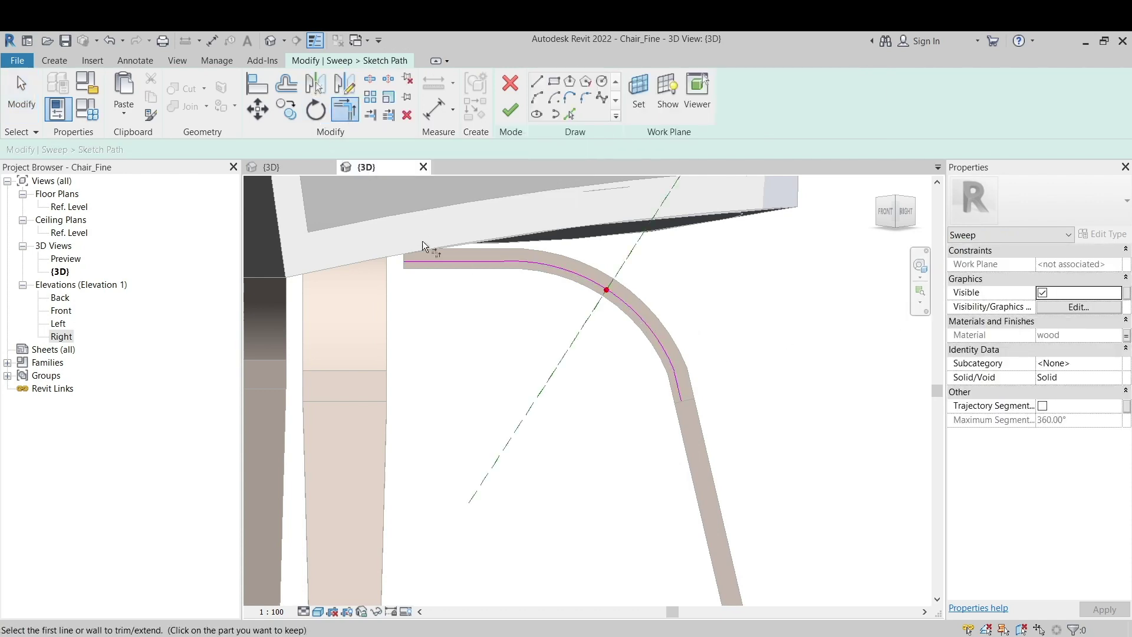
{"action": "left_click", "coordinate": [475, 263]}
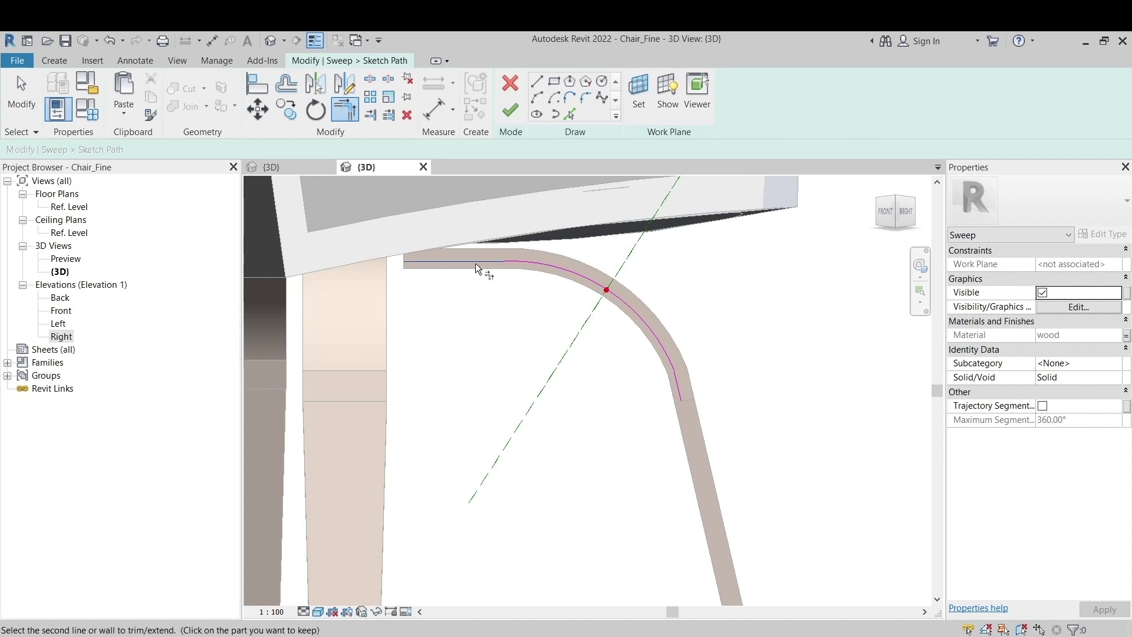
{"action": "left_click", "coordinate": [677, 383]}
{"action": "key", "text": "Escape"}
{"action": "key", "text": "Escape"}
{"action": "left_click", "coordinate": [632, 312]}
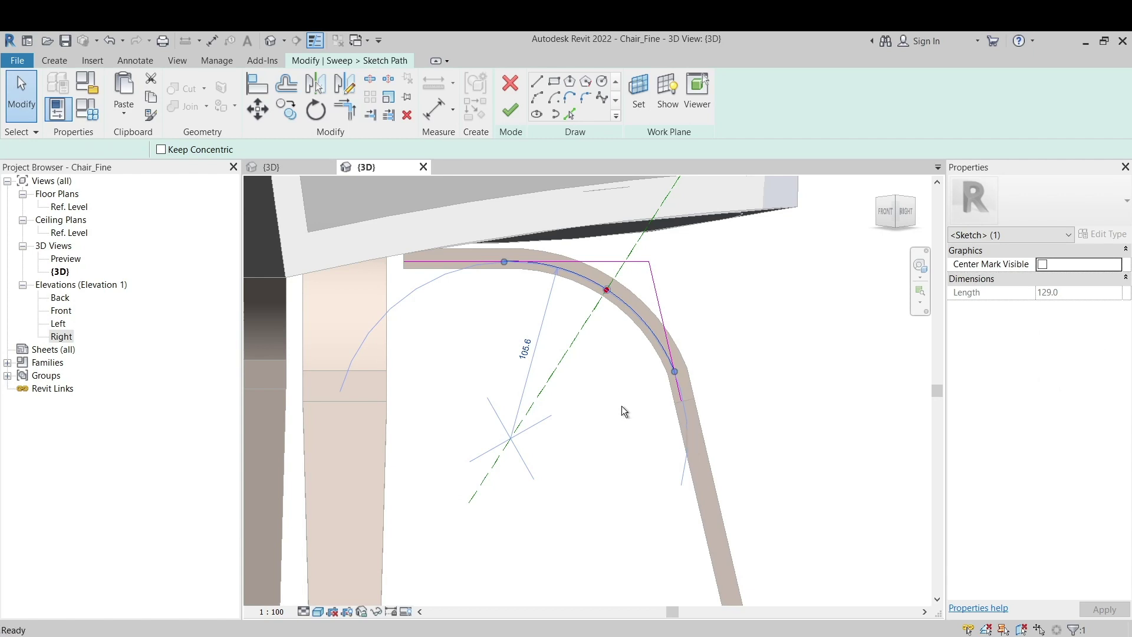
{"action": "key", "text": "Delete"}
{"action": "left_click", "coordinate": [505, 118]}
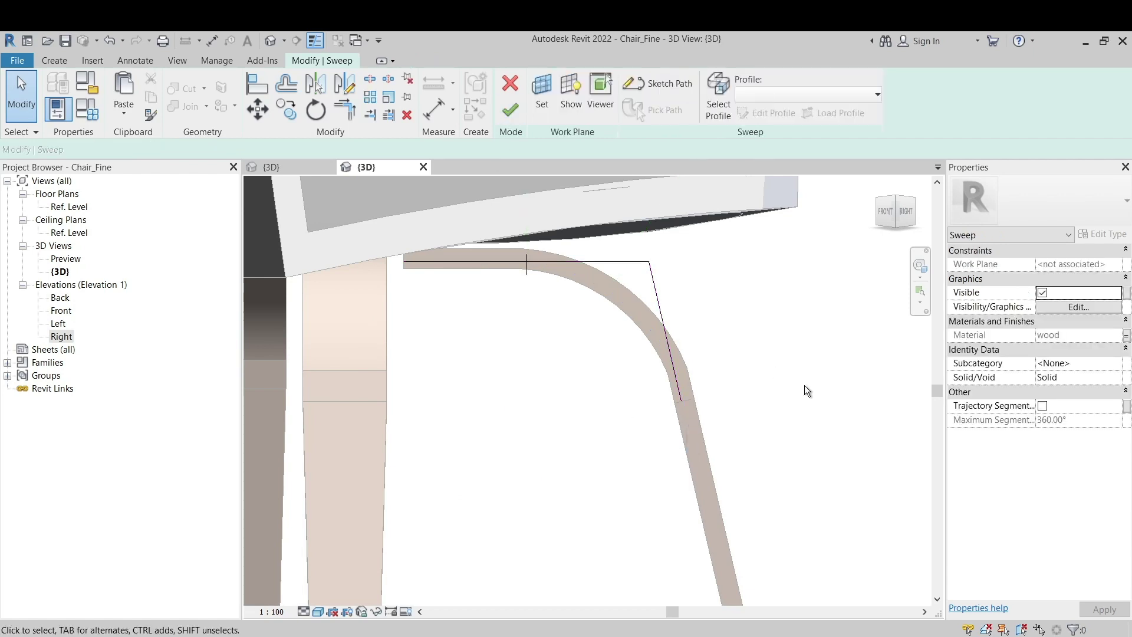
{"action": "left_click", "coordinate": [511, 113]}
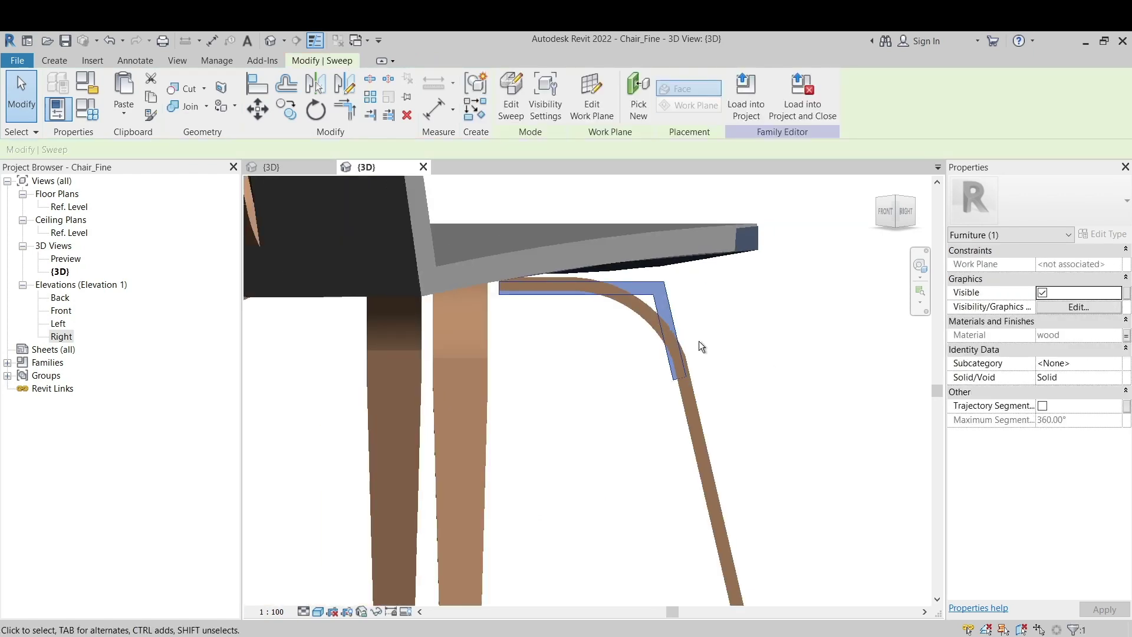
Step: Move the angular leg sweep so its lower inner corner meets the top of the straight leg, and check its fit
{"action": "scroll", "coordinate": [710, 354], "scroll_direction": "up", "scroll_amount": 3}
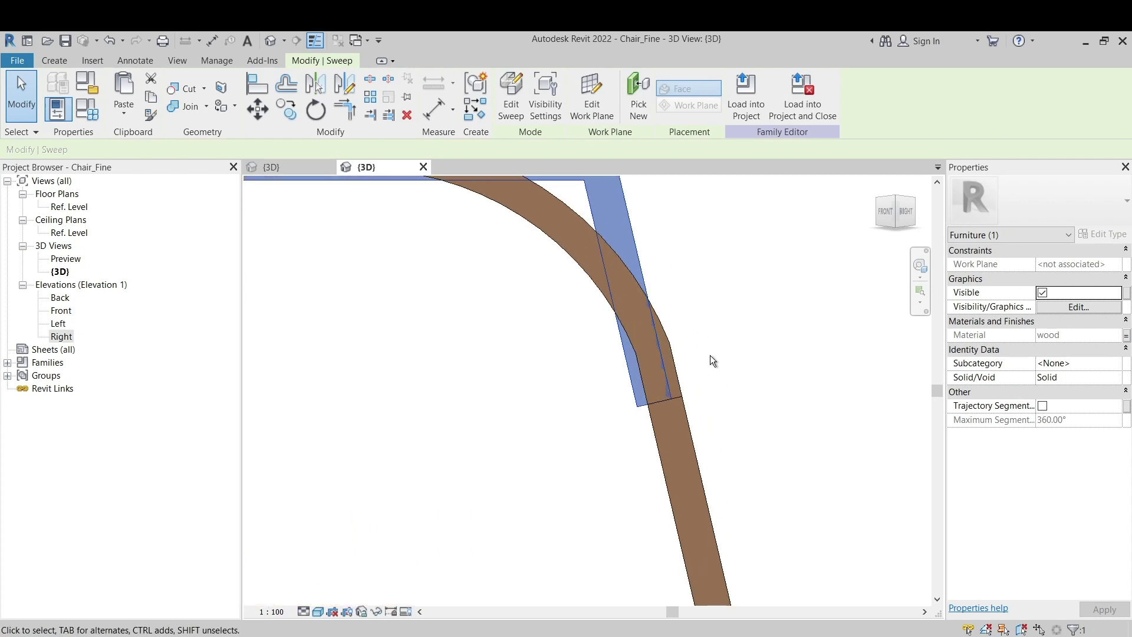
{"action": "key", "text": "m"}
{"action": "key", "text": "v"}
{"action": "scroll", "coordinate": [646, 414], "scroll_direction": "up", "scroll_amount": 3}
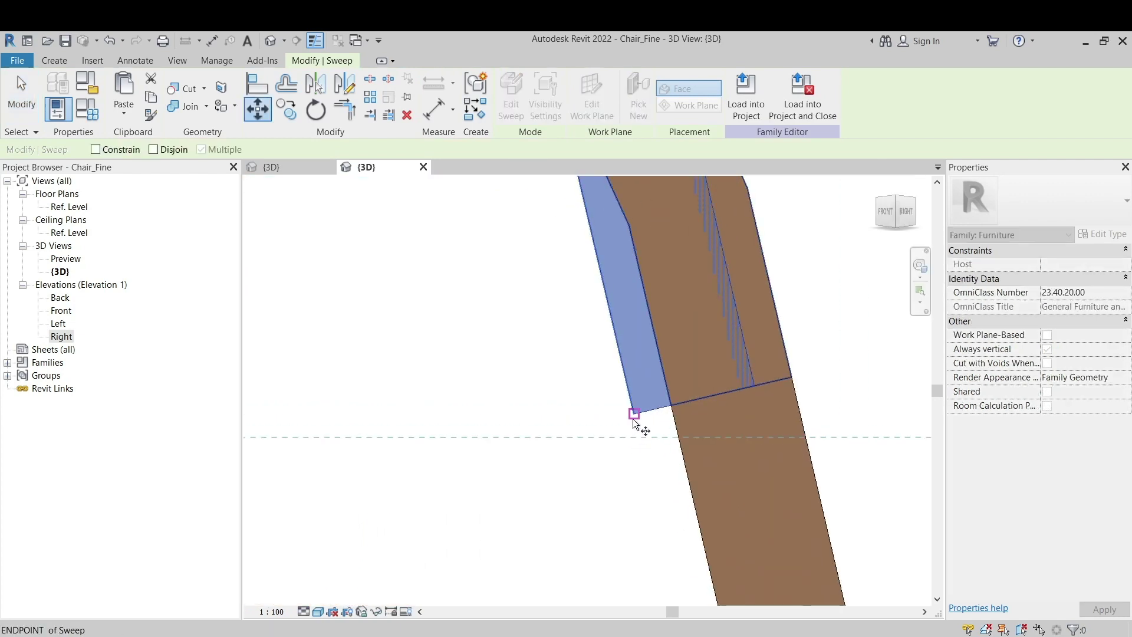
{"action": "left_click", "coordinate": [669, 405]}
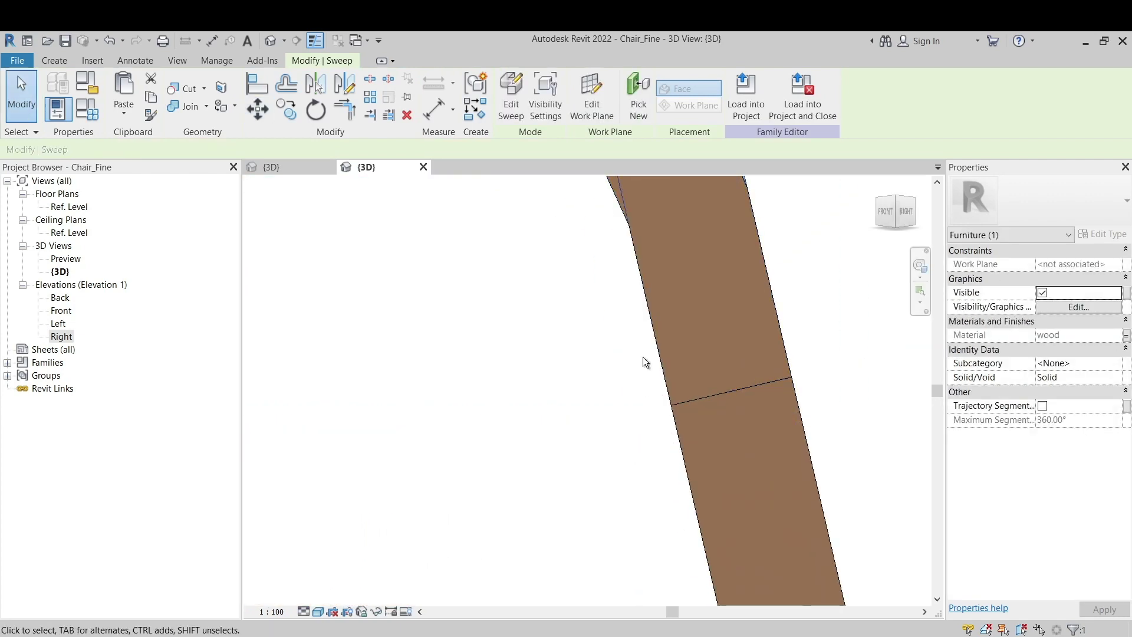
{"action": "scroll", "coordinate": [644, 357], "scroll_direction": "down", "scroll_amount": 8}
{"action": "scroll", "coordinate": [733, 424], "scroll_direction": "down", "scroll_amount": 2}
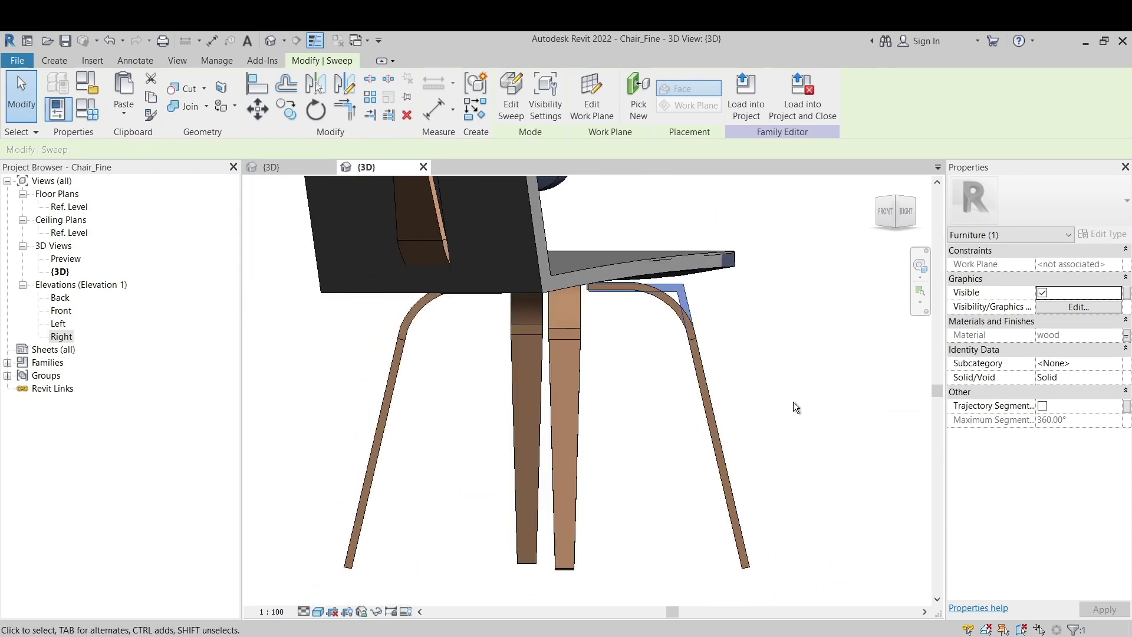
{"action": "scroll", "coordinate": [723, 323], "scroll_direction": "up", "scroll_amount": 3}
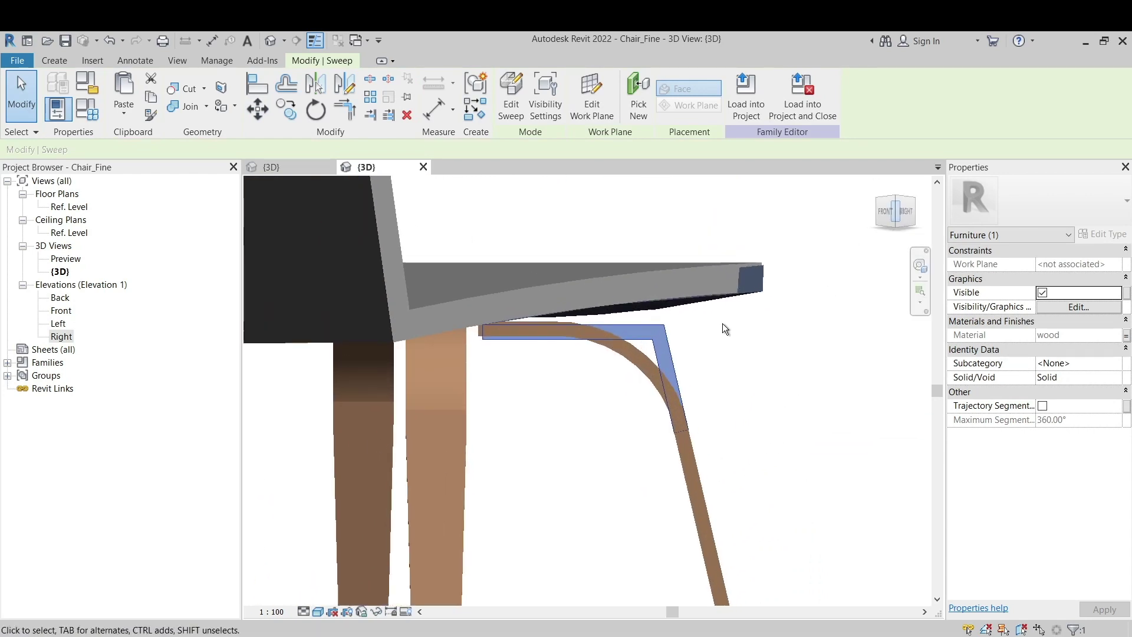
{"action": "scroll", "coordinate": [709, 349], "scroll_direction": "up", "scroll_amount": 2}
{"action": "scroll", "coordinate": [709, 350], "scroll_direction": "down", "scroll_amount": 4}
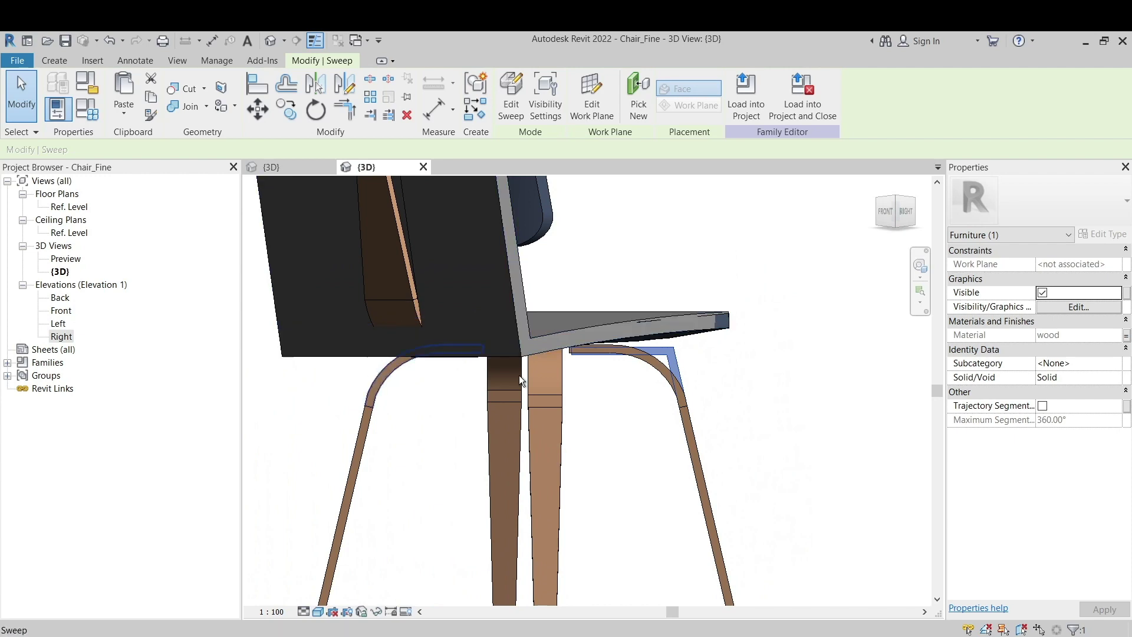
{"action": "middle_click_drag", "start_coordinate": [519, 375], "coordinate": [734, 412], "text": "shift"}
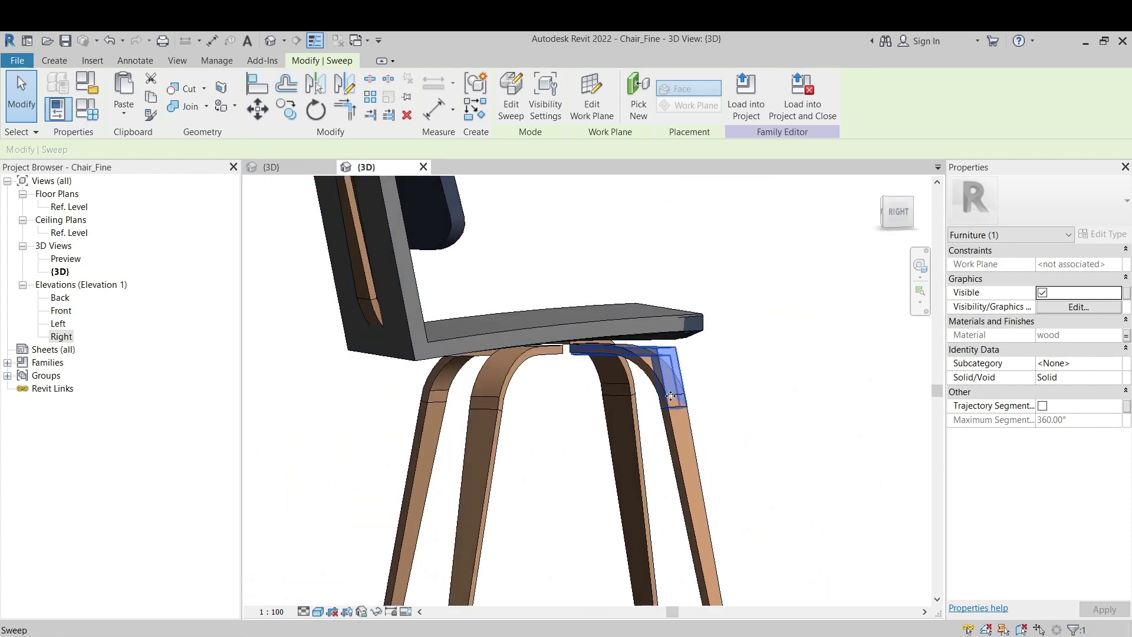
{"action": "middle_click_drag", "start_coordinate": [671, 396], "coordinate": [648, 429], "text": "shift"}
Step: Switch to the Project1 3D view without saving the project, and examine the simplified chair's leg and seat joints up close
{"action": "left_click", "coordinate": [268, 167]}
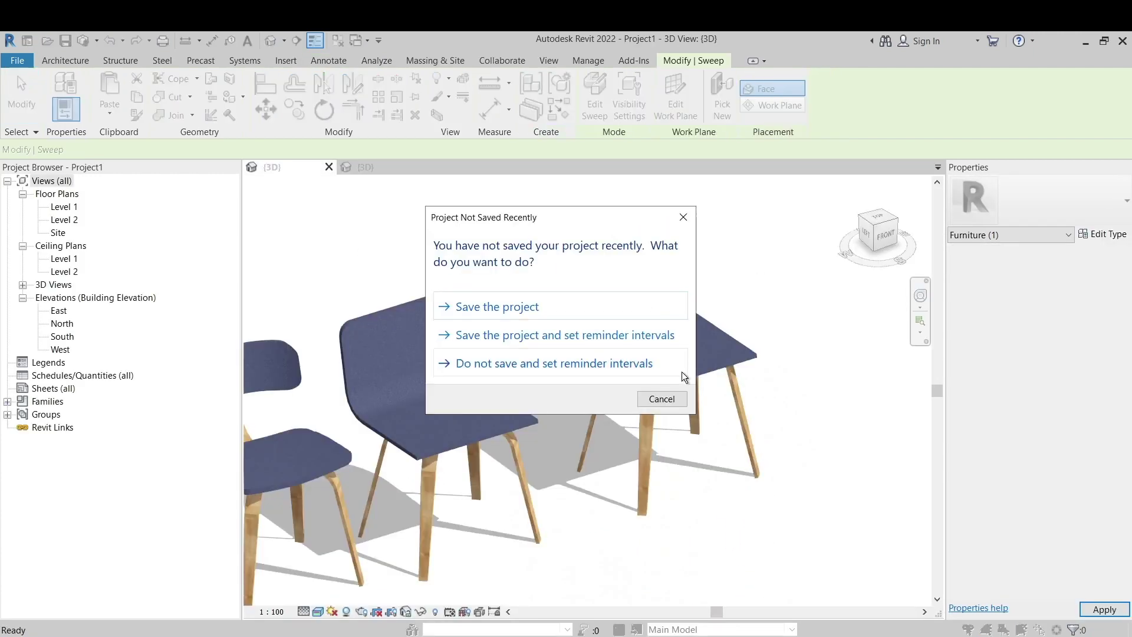
{"action": "left_click", "coordinate": [684, 217]}
{"action": "middle_click_drag", "start_coordinate": [689, 220], "coordinate": [596, 384], "text": "shift"}
{"action": "scroll", "coordinate": [564, 389], "scroll_direction": "up", "scroll_amount": 5}
{"action": "middle_click_drag", "start_coordinate": [825, 415], "coordinate": [750, 422], "text": "shift"}
{"action": "middle_click_drag", "start_coordinate": [848, 445], "coordinate": [496, 359]}
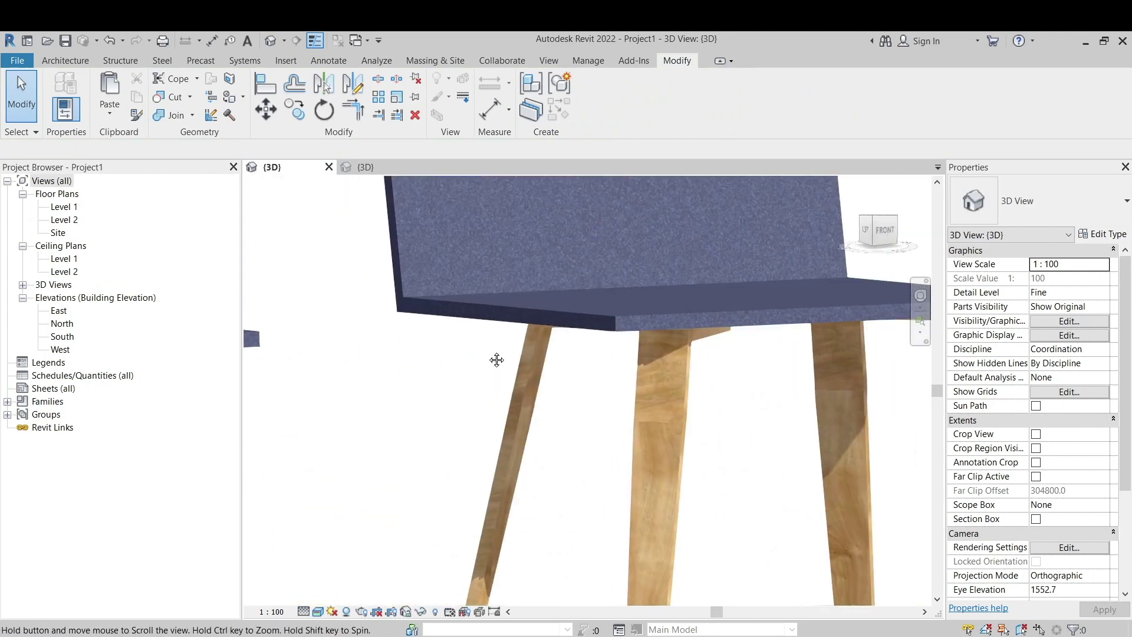
{"action": "middle_click_drag", "start_coordinate": [774, 369], "coordinate": [581, 354]}
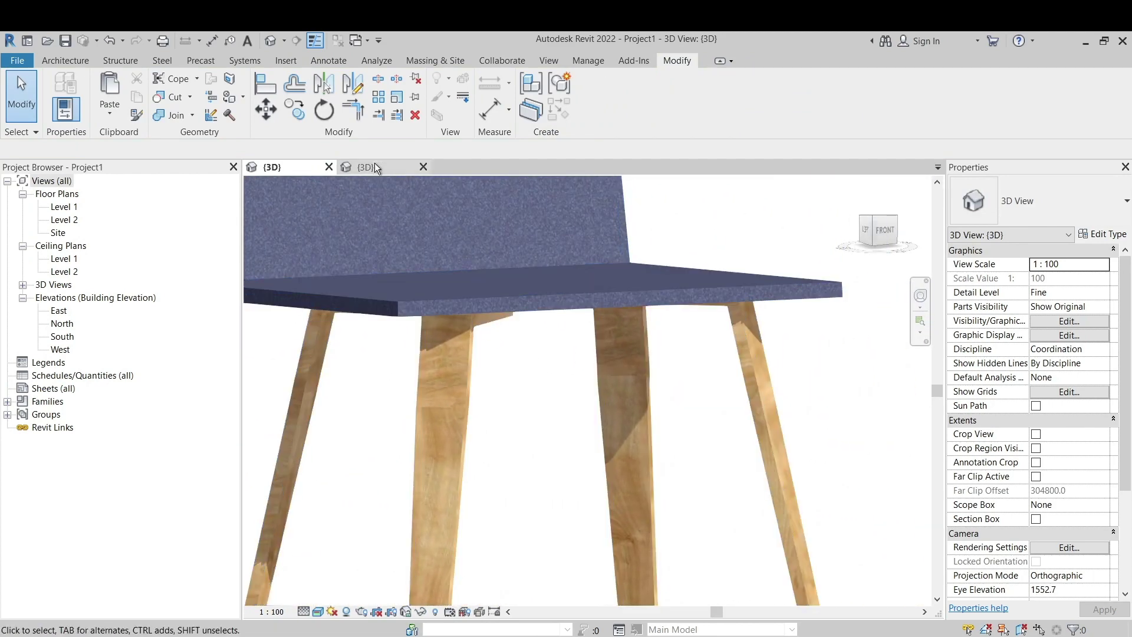
Step: Switch to the Chair_Fine_Tutorial family and assign the Blue material to the angular seat-and-back sweep
{"action": "left_click", "coordinate": [375, 168]}
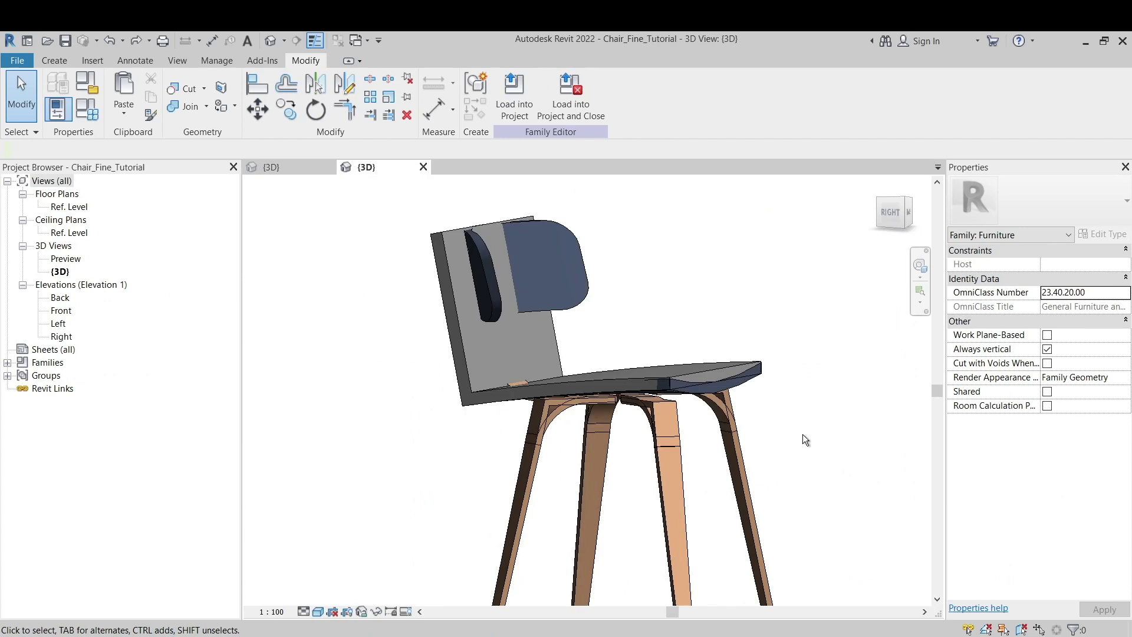
{"action": "left_click", "coordinate": [464, 349]}
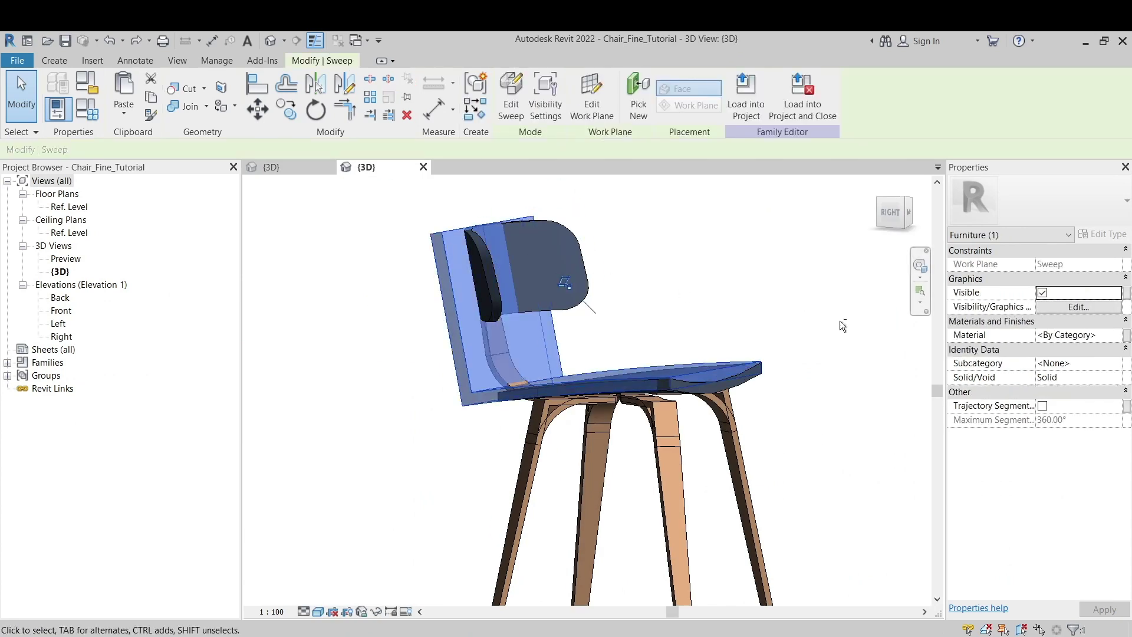
{"action": "middle_click_drag", "start_coordinate": [840, 320], "coordinate": [830, 363], "text": "shift"}
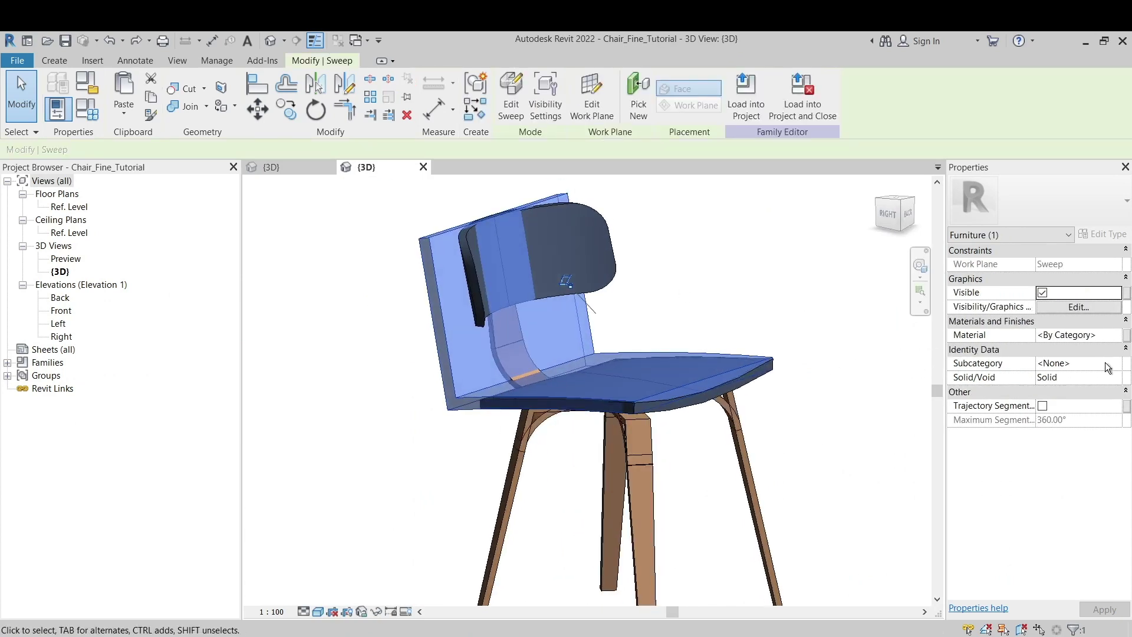
{"action": "left_click", "coordinate": [1112, 336]}
{"action": "left_click", "coordinate": [1114, 335]}
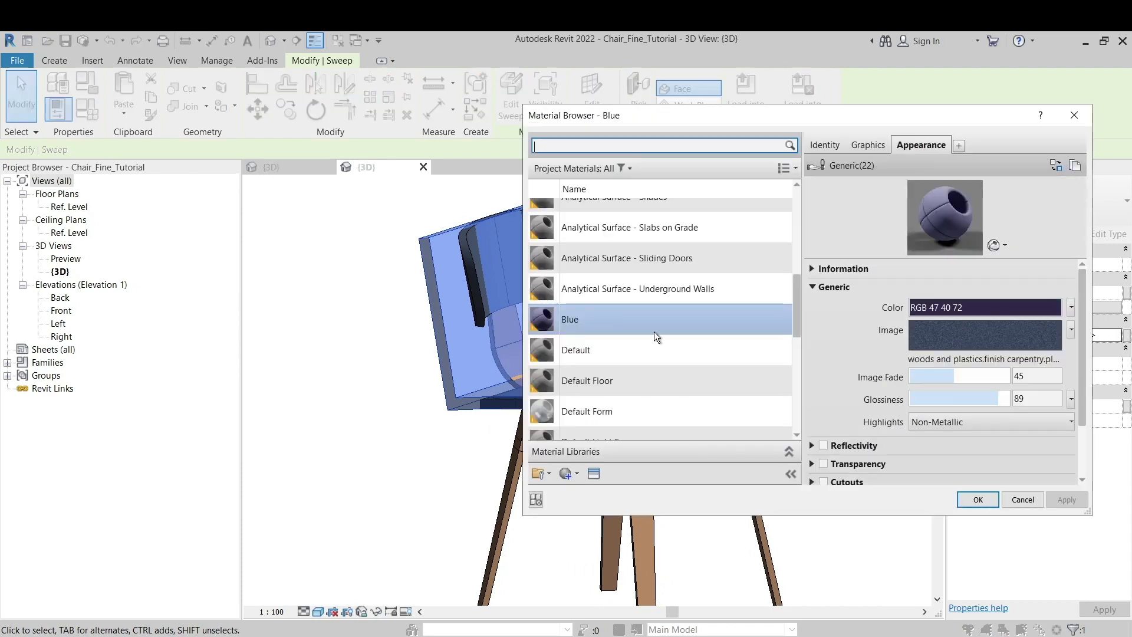
{"action": "left_click", "coordinate": [975, 499]}
Step: Add the four angular leg sweeps to the seat-and-back selection and limit their visibility to the Coarse detail level
{"action": "middle_click_drag", "start_coordinate": [775, 320], "coordinate": [734, 347], "text": "shift"}
{"action": "middle_click_drag", "start_coordinate": [808, 440], "coordinate": [849, 405], "text": "shift"}
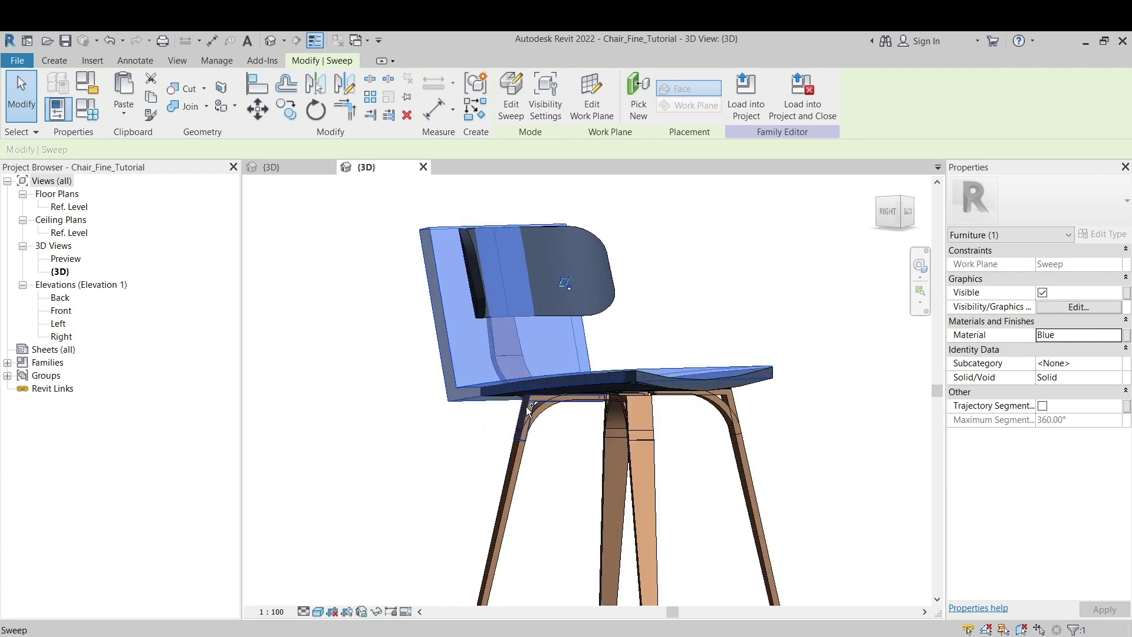
{"action": "left_click", "coordinate": [643, 416], "text": "ctrl"}
{"action": "left_click", "coordinate": [649, 413], "text": "ctrl"}
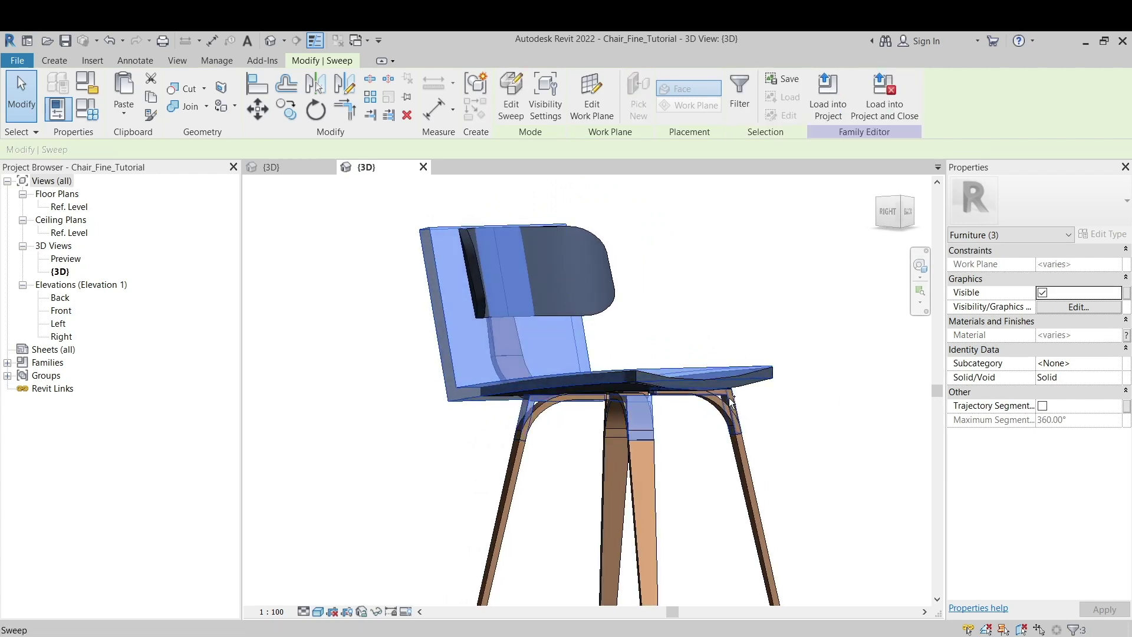
{"action": "left_click", "coordinate": [729, 408], "text": "ctrl"}
{"action": "middle_click_drag", "start_coordinate": [822, 426], "coordinate": [607, 453], "text": "shift"}
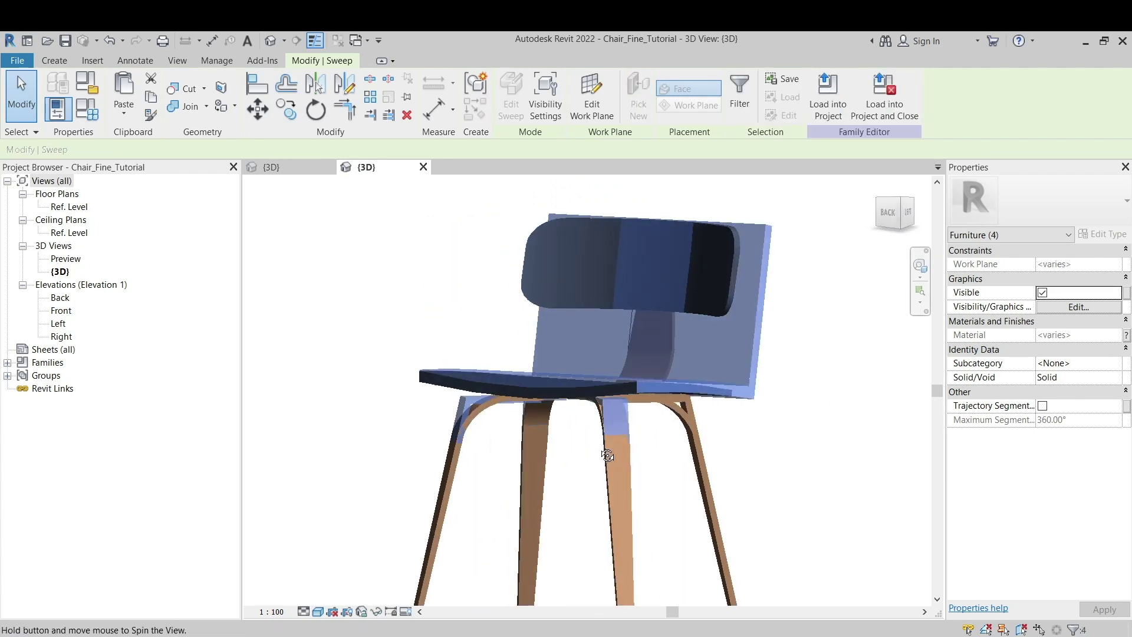
{"action": "left_click", "coordinate": [691, 413], "text": "ctrl"}
{"action": "middle_click_drag", "start_coordinate": [473, 472], "coordinate": [672, 498], "text": "shift"}
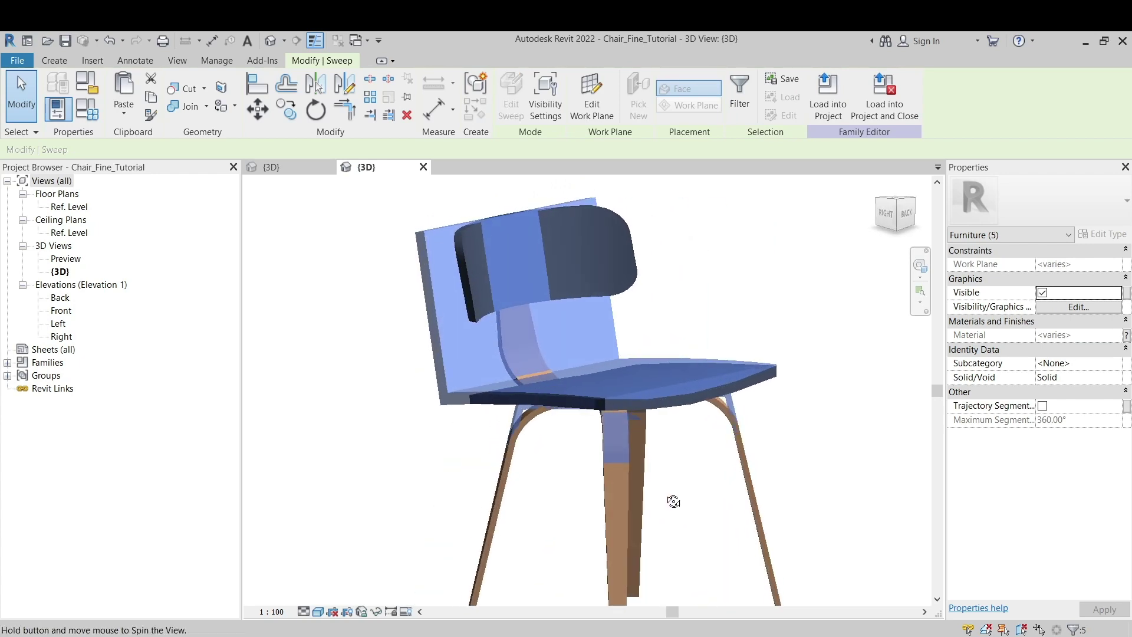
{"action": "middle_click_drag", "start_coordinate": [806, 519], "coordinate": [784, 457]}
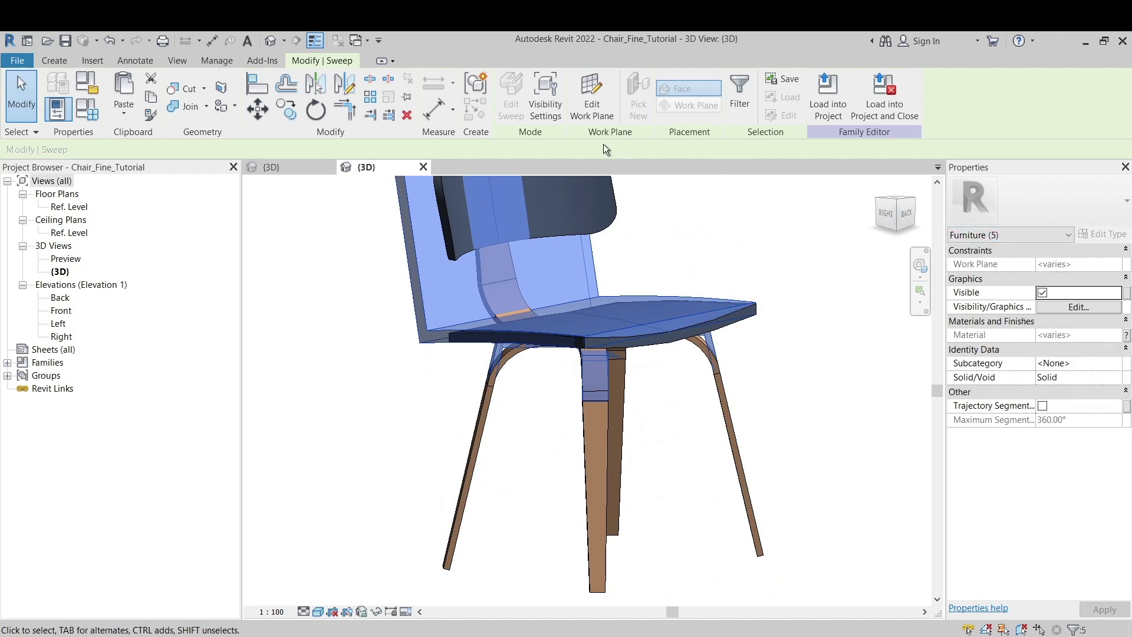
{"action": "left_click", "coordinate": [1059, 308]}
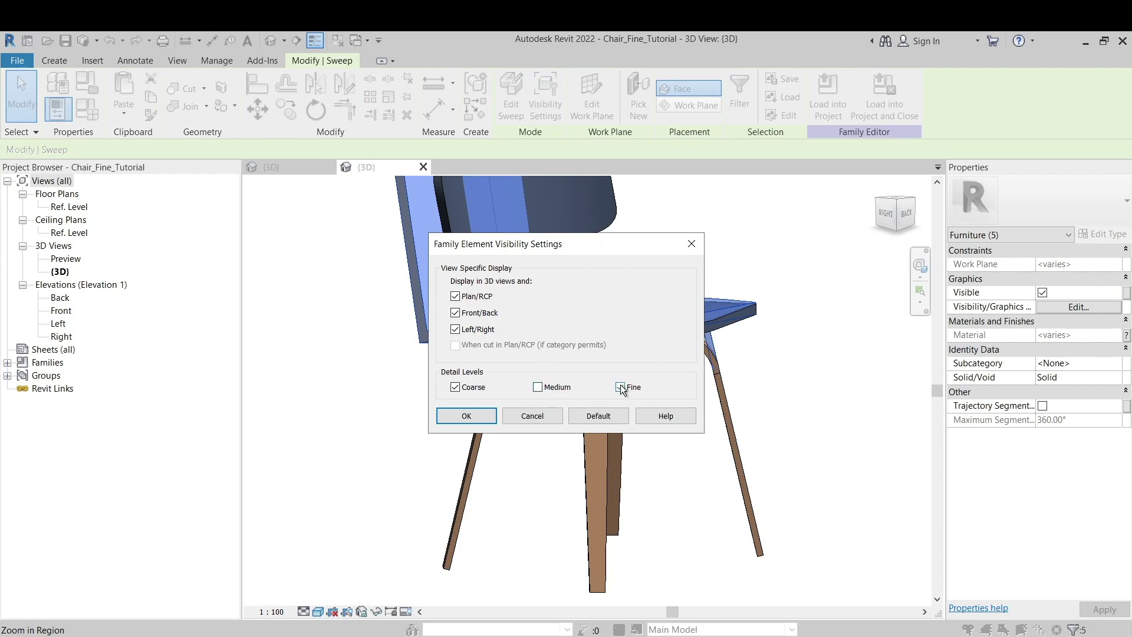
{"action": "left_click", "coordinate": [484, 414]}
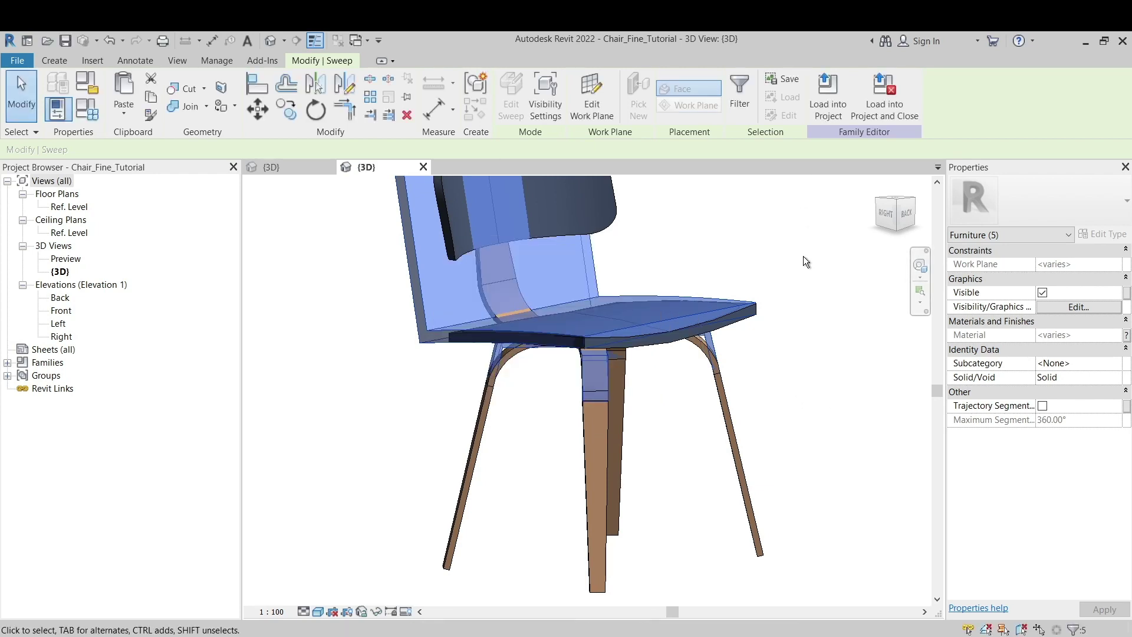
Step: Load the family into Project1 and place one 780 x 550 x 500 mm chair beside the existing chairs
{"action": "left_click", "coordinate": [827, 109]}
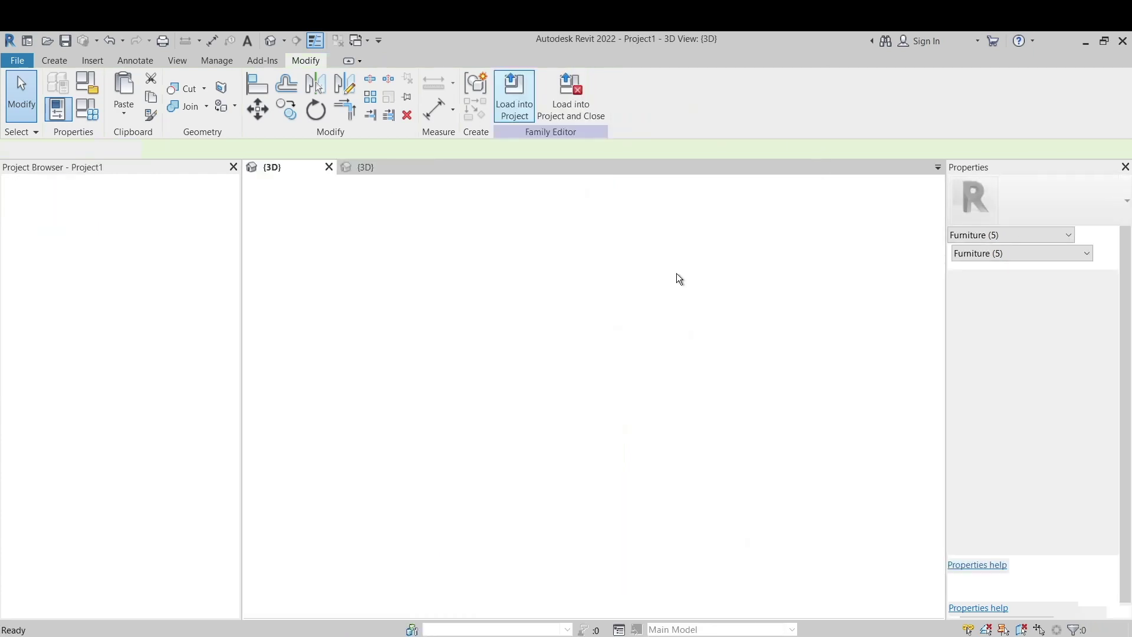
{"action": "scroll", "coordinate": [678, 307], "scroll_direction": "down", "scroll_amount": 2}
{"action": "middle_click_drag", "start_coordinate": [752, 332], "coordinate": [682, 361]}
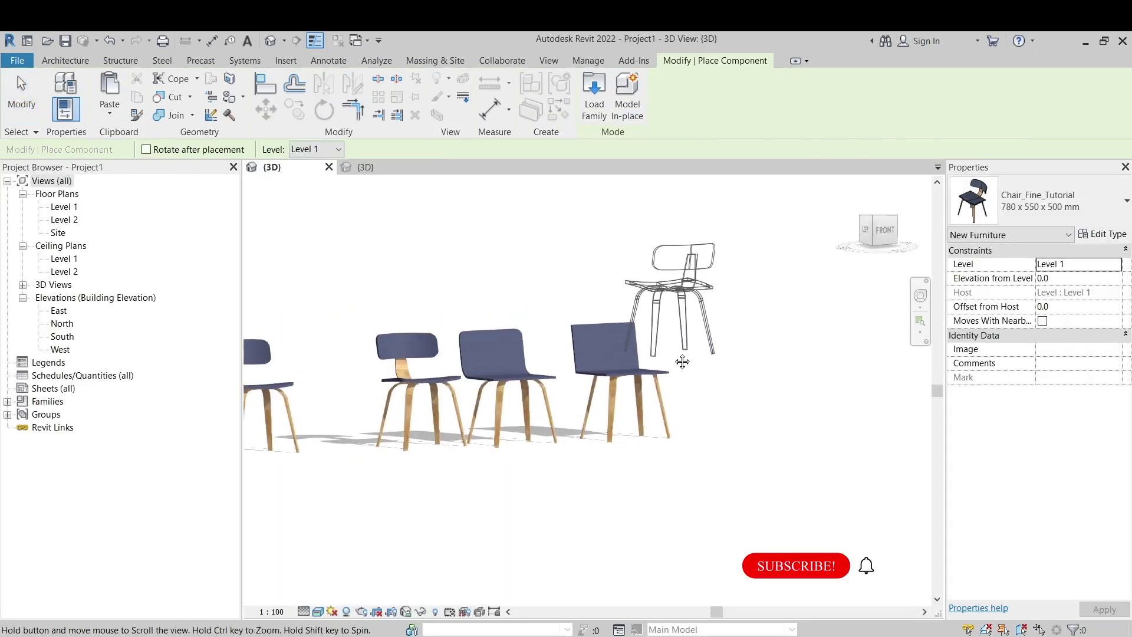
{"action": "left_click", "coordinate": [747, 425]}
{"action": "key", "text": "Escape"}
{"action": "key", "text": "Escape"}
Step: Set the project 3D view to Coarse detail and examine the newly placed chair up close
{"action": "middle_click_drag", "start_coordinate": [692, 369], "coordinate": [732, 379], "text": "shift"}
{"action": "left_click", "coordinate": [680, 416]}
{"action": "scroll", "coordinate": [691, 471], "scroll_direction": "up", "scroll_amount": 3}
{"action": "middle_click_drag", "start_coordinate": [692, 477], "coordinate": [713, 485]}
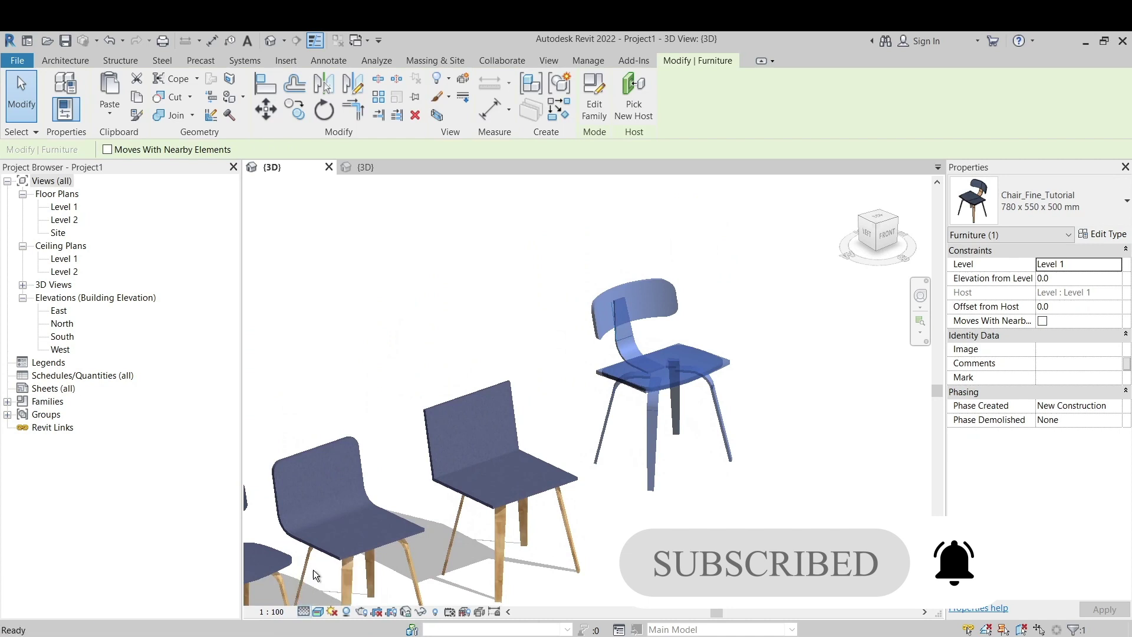
{"action": "key", "text": "Escape"}
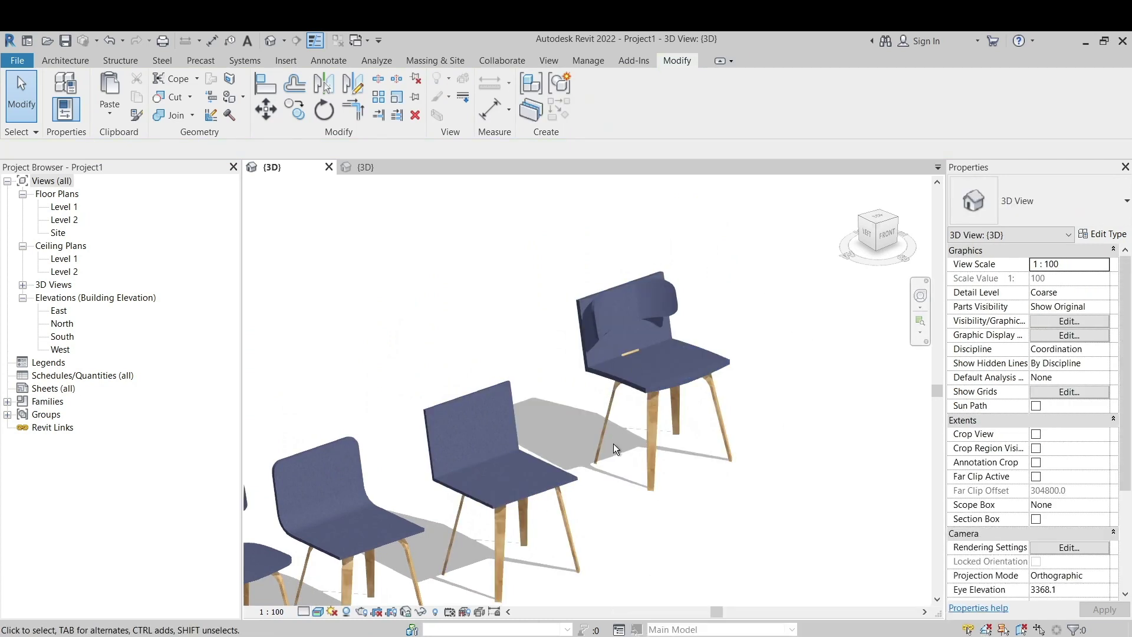
{"action": "scroll", "coordinate": [678, 333], "scroll_direction": "up", "scroll_amount": 8}
{"action": "scroll", "coordinate": [677, 351], "scroll_direction": "down", "scroll_amount": 5}
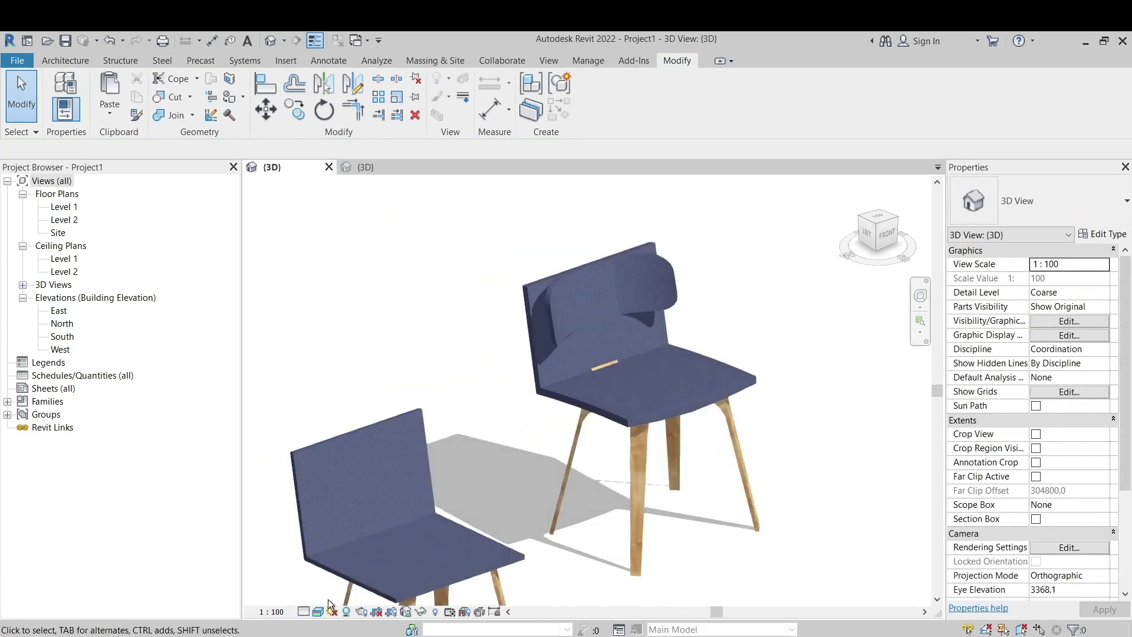
Step: Compare the placed chair at Fine detail level, and return the view to Coarse
{"action": "left_click", "coordinate": [303, 612]}
{"action": "left_click", "coordinate": [316, 596]}
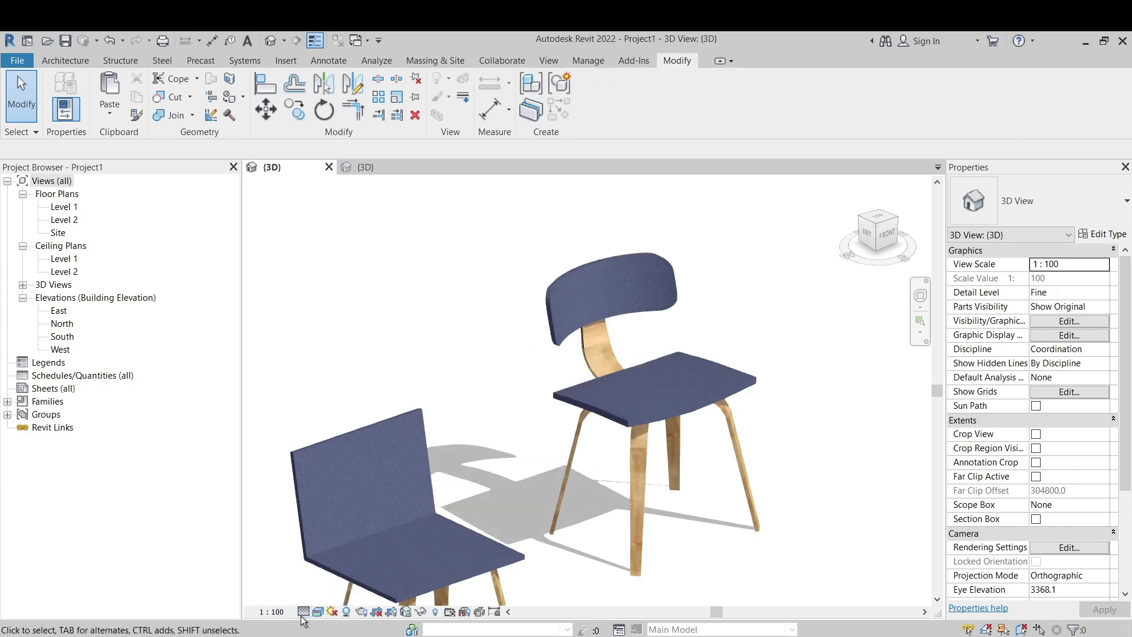
{"action": "left_click", "coordinate": [303, 612]}
{"action": "left_click", "coordinate": [315, 567]}
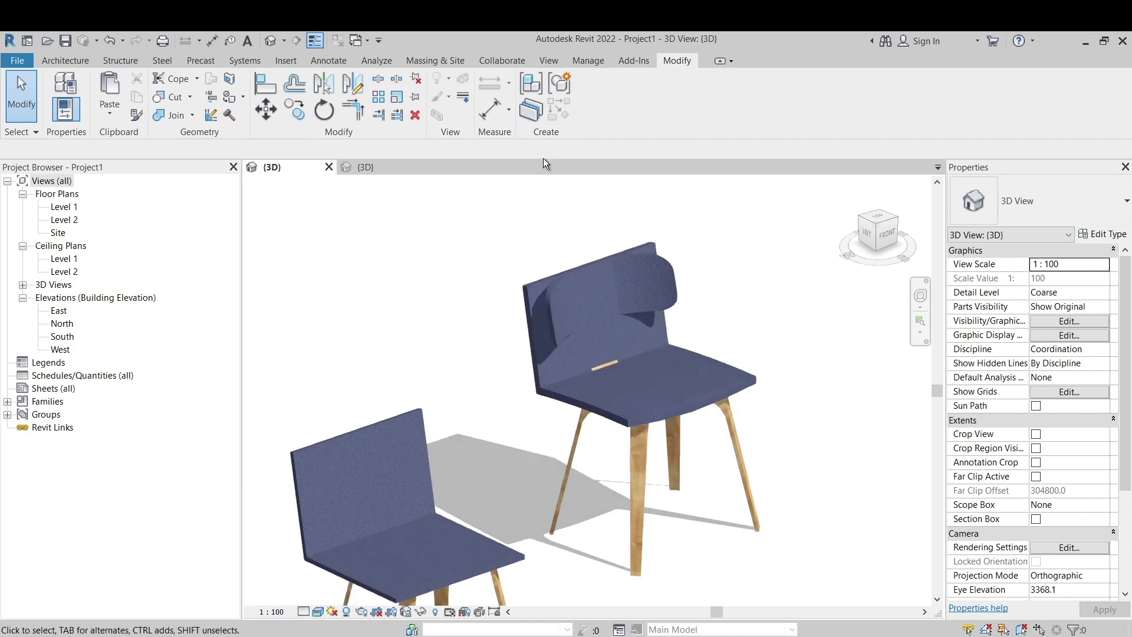
Step: Return to the chair family and temporarily hide the simplified seat-and-back sweep
{"action": "left_click", "coordinate": [390, 163]}
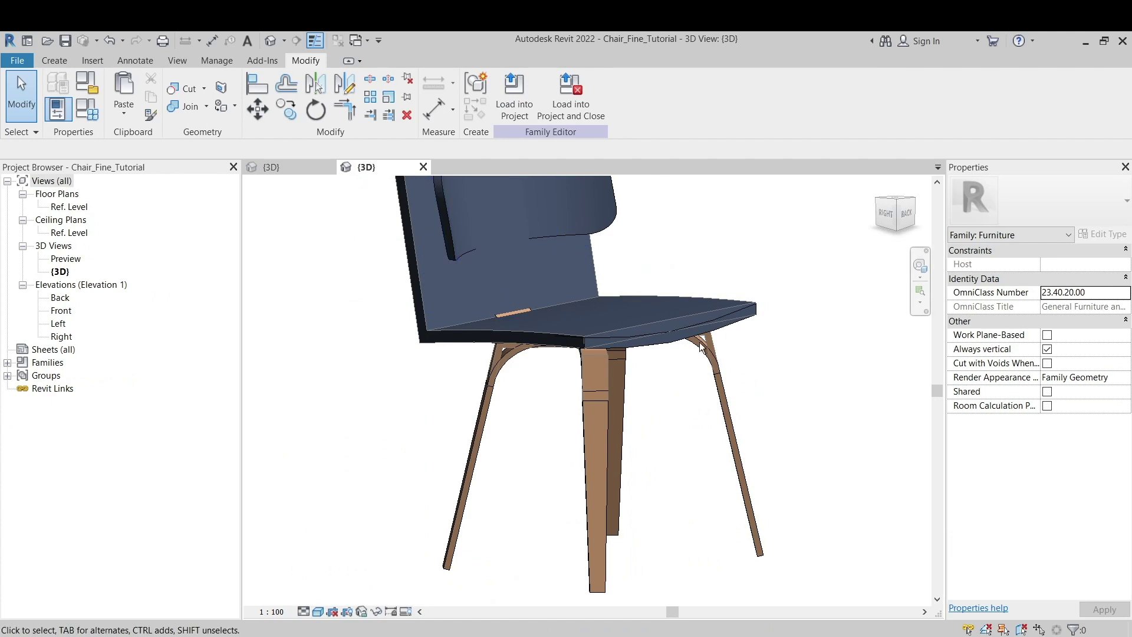
{"action": "left_click", "coordinate": [437, 337]}
{"action": "key", "text": "h"}
{"action": "key", "text": "h"}
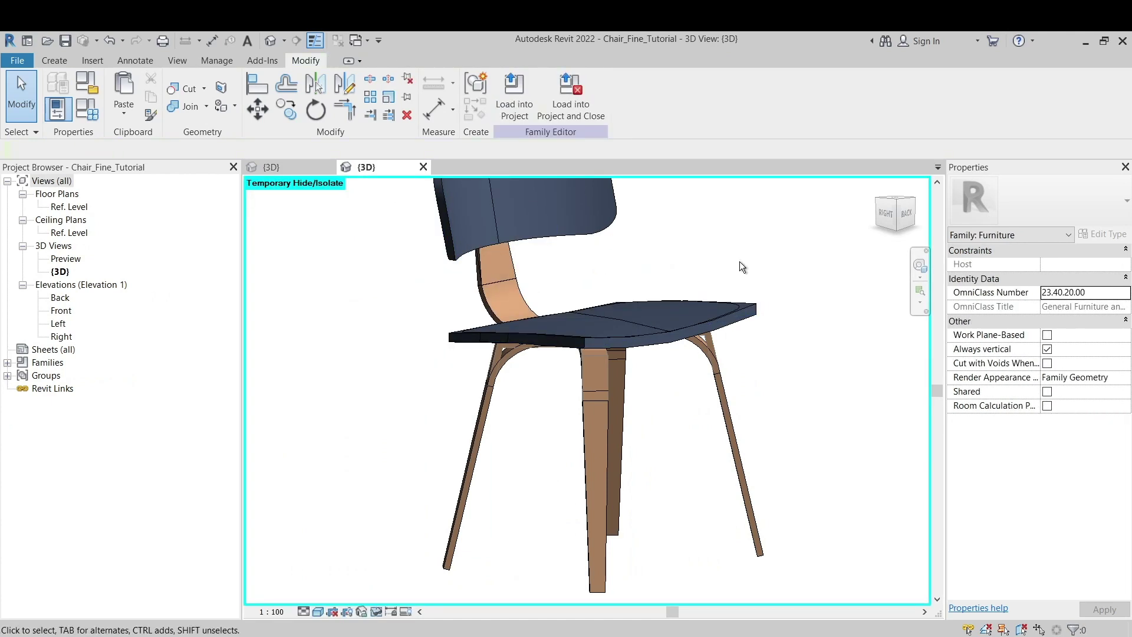
Step: Temporarily hide the angular sweeps at the tops of all four legs
{"action": "left_click", "coordinate": [500, 359]}
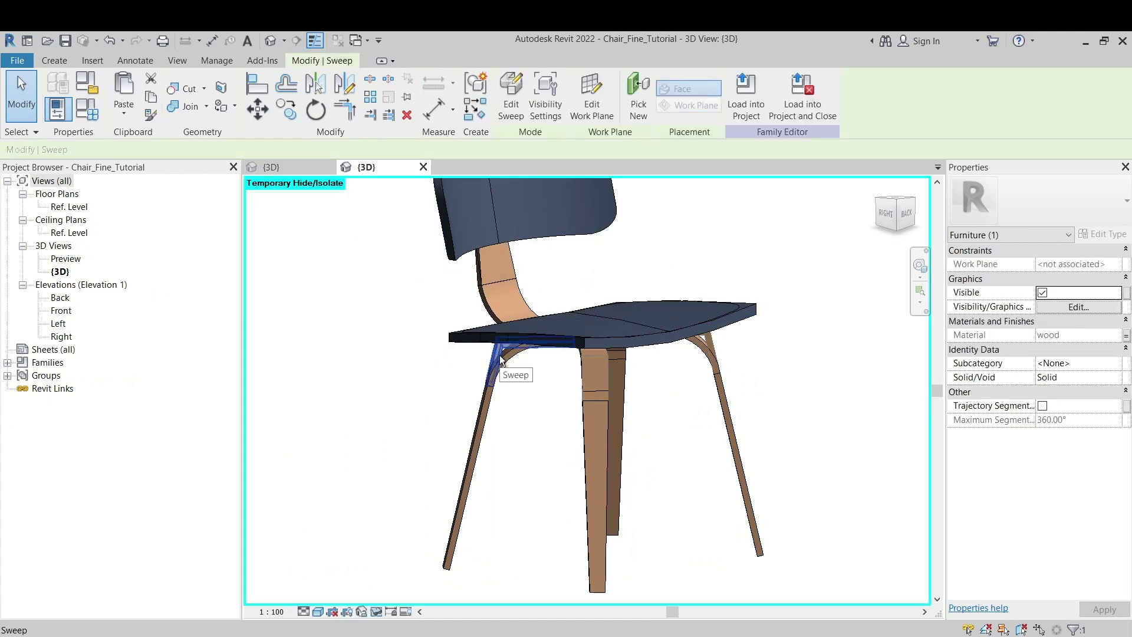
{"action": "left_click", "coordinate": [521, 362]}
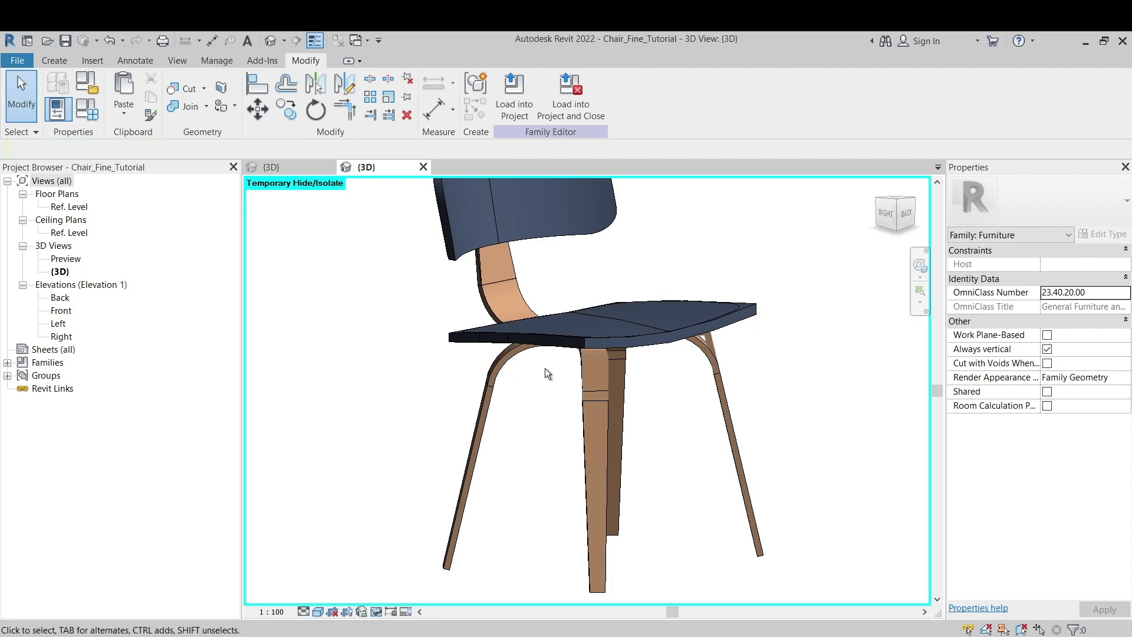
{"action": "left_click", "coordinate": [715, 341]}
{"action": "left_click", "coordinate": [769, 372]}
{"action": "middle_click_drag", "start_coordinate": [769, 371], "coordinate": [624, 386], "text": "shift"}
{"action": "left_click", "coordinate": [680, 346]}
{"action": "left_click", "coordinate": [706, 364]}
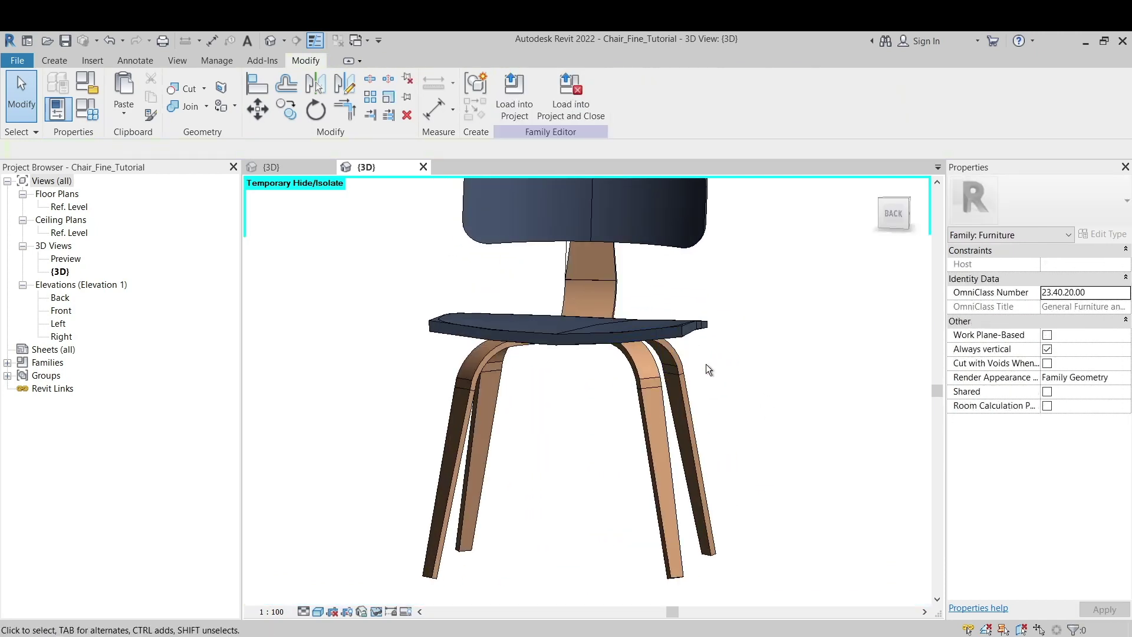
Step: Select the detailed seat and back solids, filtering out Furniture (Void), and limit their visibility to Medium and Fine detail levels
{"action": "middle_click_drag", "start_coordinate": [706, 363], "coordinate": [681, 495], "text": "shift"}
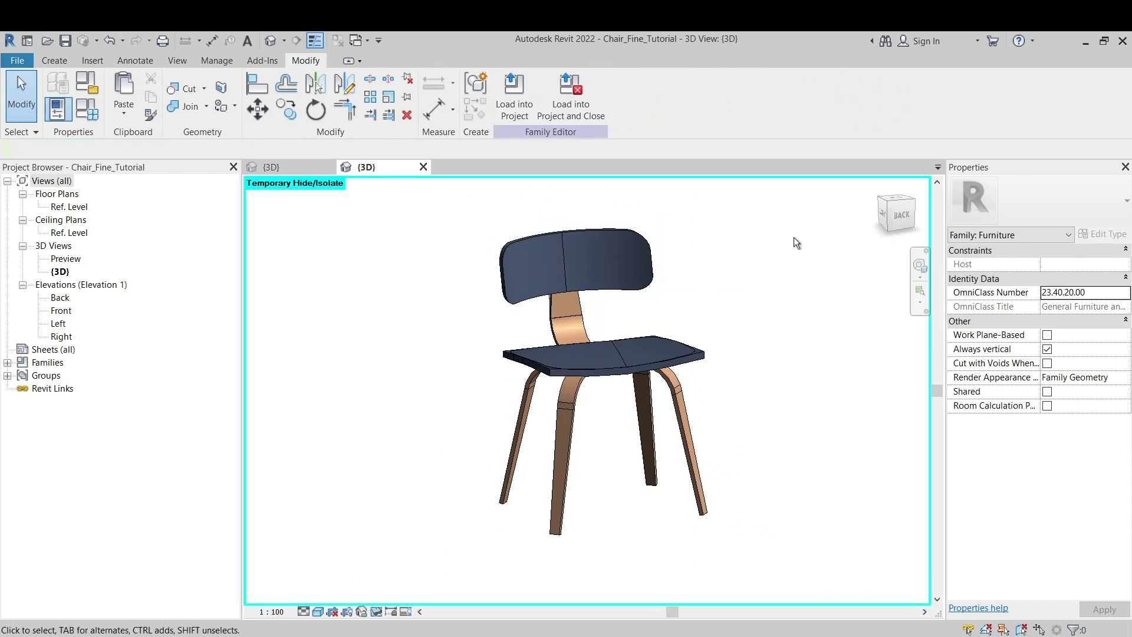
{"action": "left_click", "coordinate": [576, 344]}
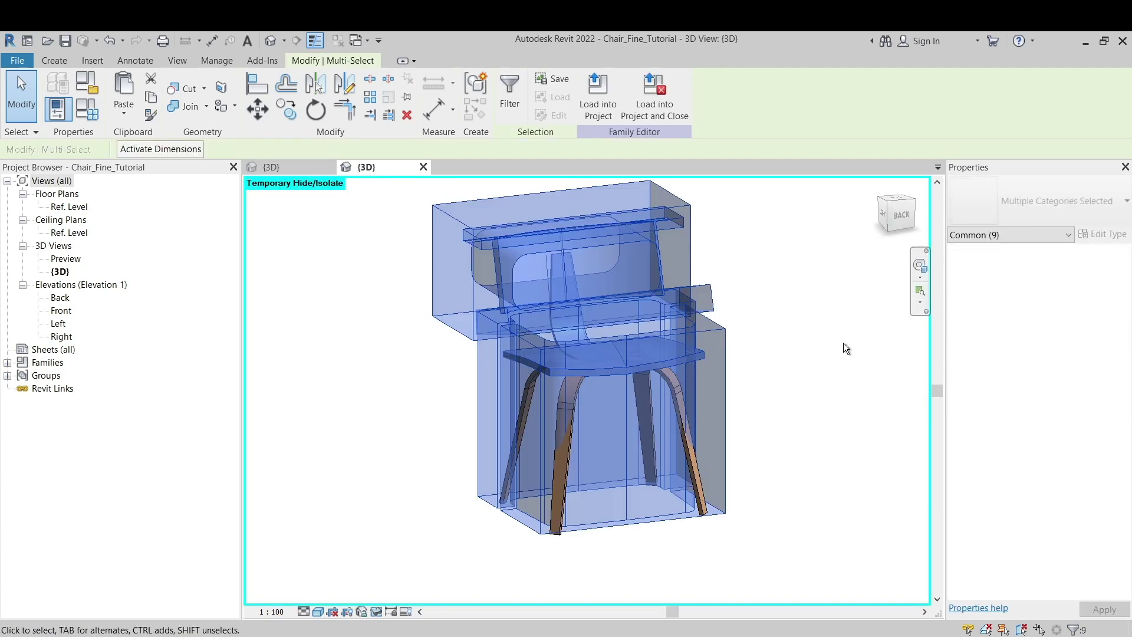
{"action": "left_click", "coordinate": [510, 98]}
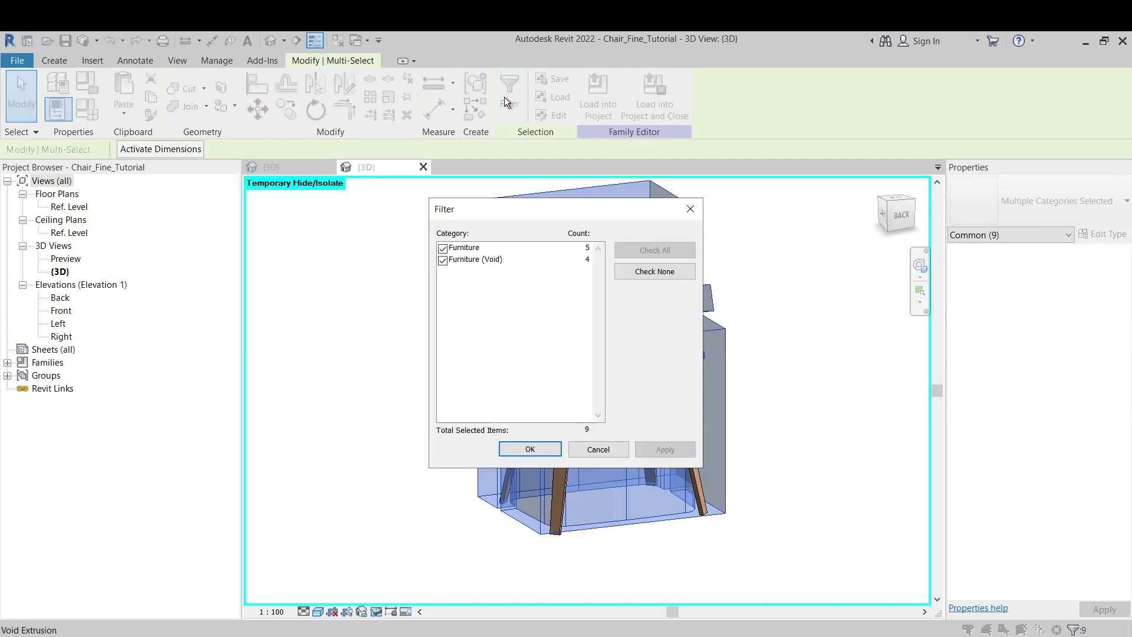
{"action": "left_click", "coordinate": [443, 260]}
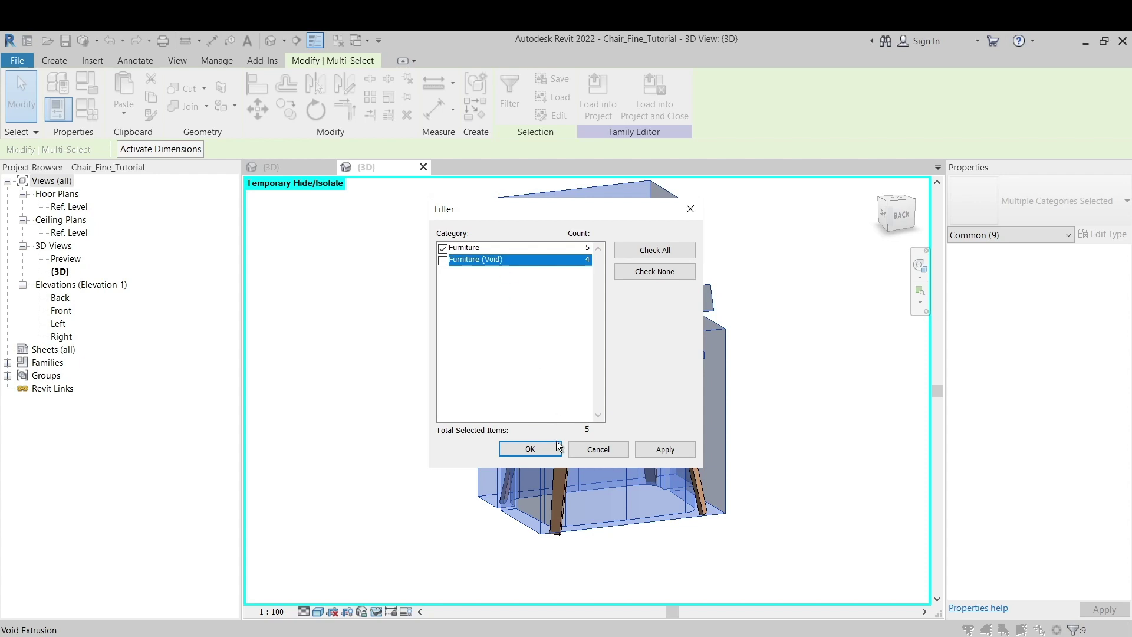
{"action": "left_click", "coordinate": [530, 449]}
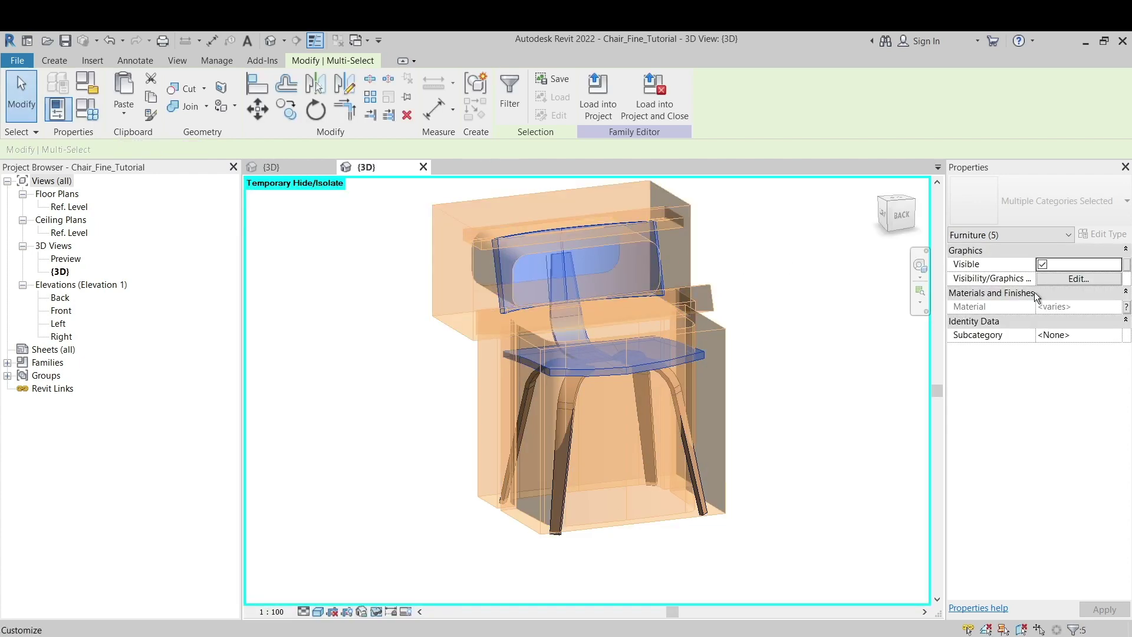
{"action": "left_click", "coordinate": [1074, 279]}
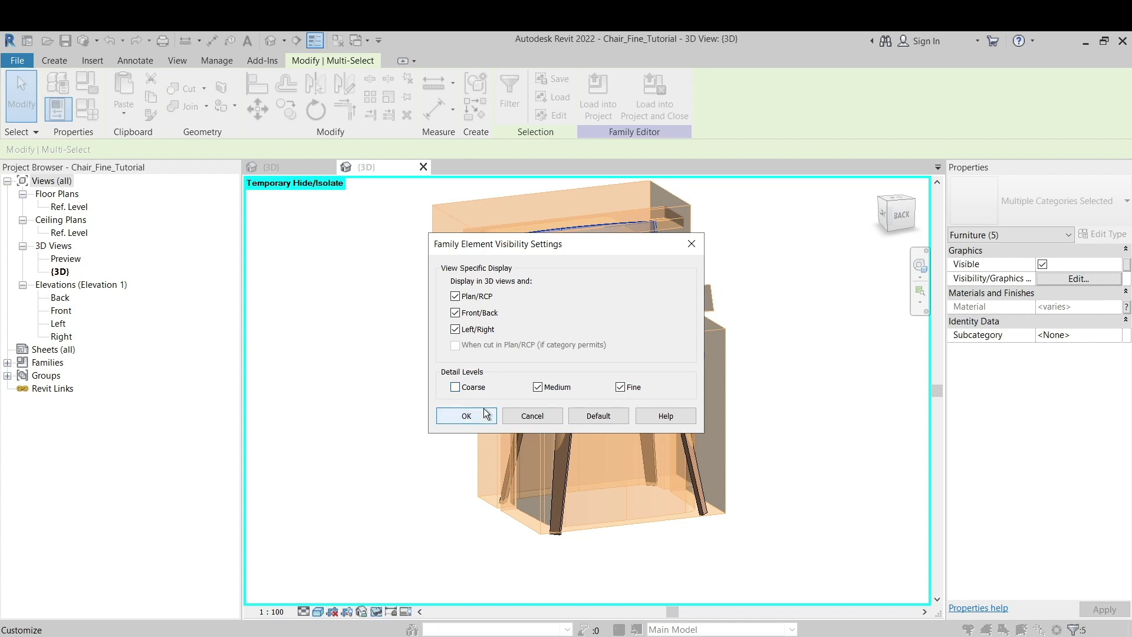
{"action": "left_click", "coordinate": [466, 416]}
{"action": "left_click", "coordinate": [713, 288]}
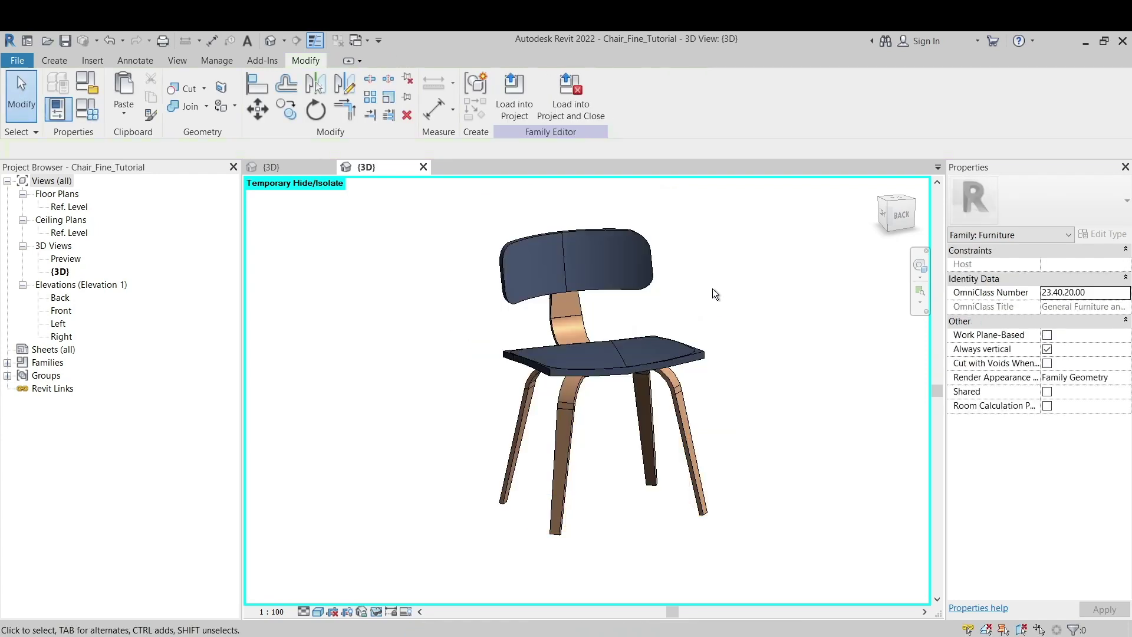
Step: Reload the family into Project1, overwriting the existing version, and inspect the placed chair's leg joints at Coarse detail
{"action": "left_click", "coordinate": [509, 103]}
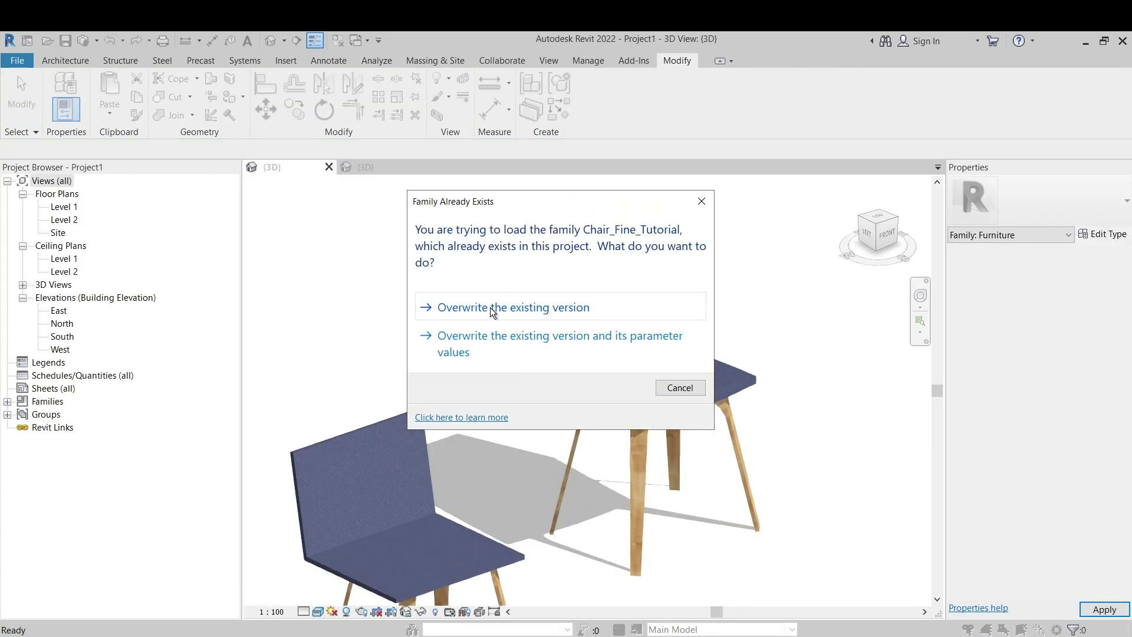
{"action": "left_click", "coordinate": [492, 309]}
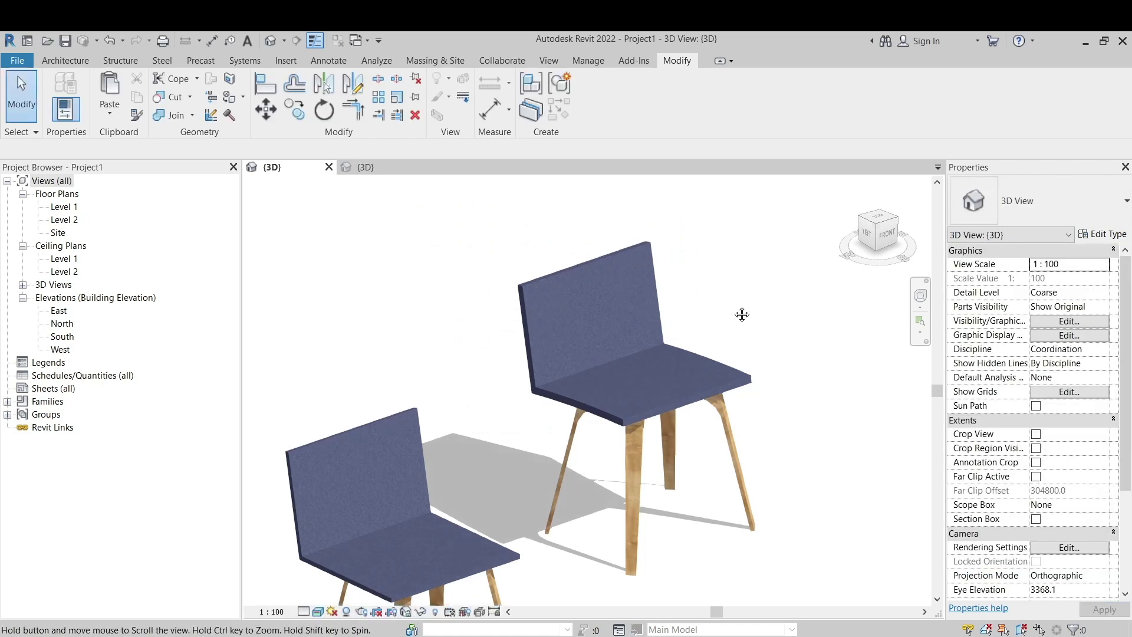
{"action": "middle_click_drag", "start_coordinate": [740, 316], "coordinate": [827, 497], "text": "shift"}
{"action": "left_click", "coordinate": [826, 497]}
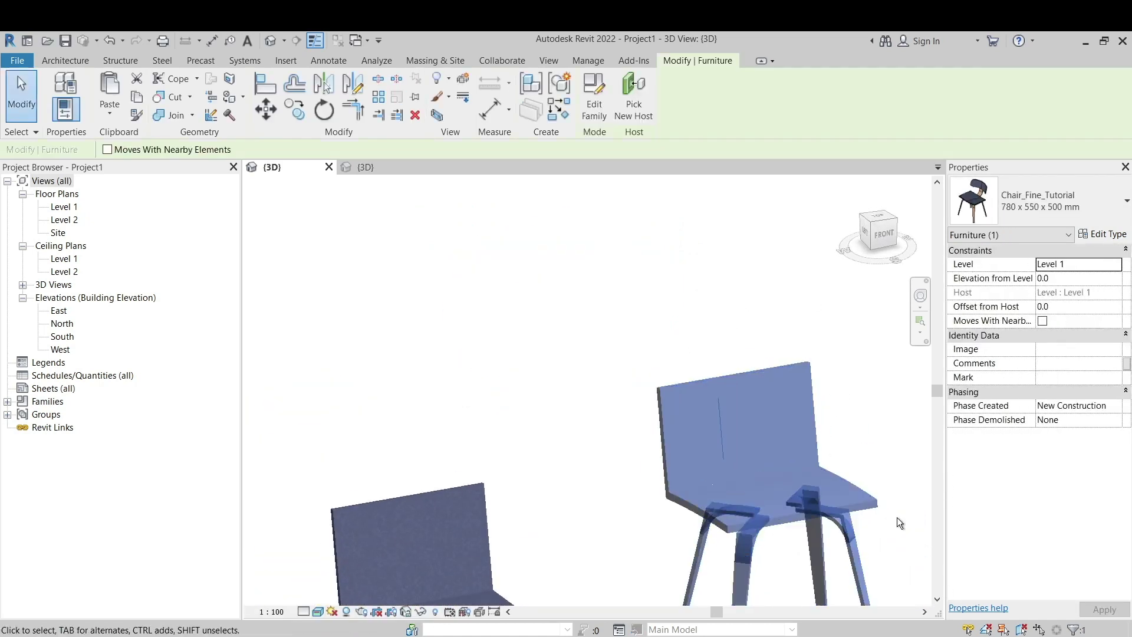
{"action": "middle_click_drag", "start_coordinate": [897, 518], "coordinate": [695, 380], "text": "shift"}
{"action": "scroll", "coordinate": [694, 381], "scroll_direction": "up", "scroll_amount": 4}
{"action": "left_click", "coordinate": [732, 402]}
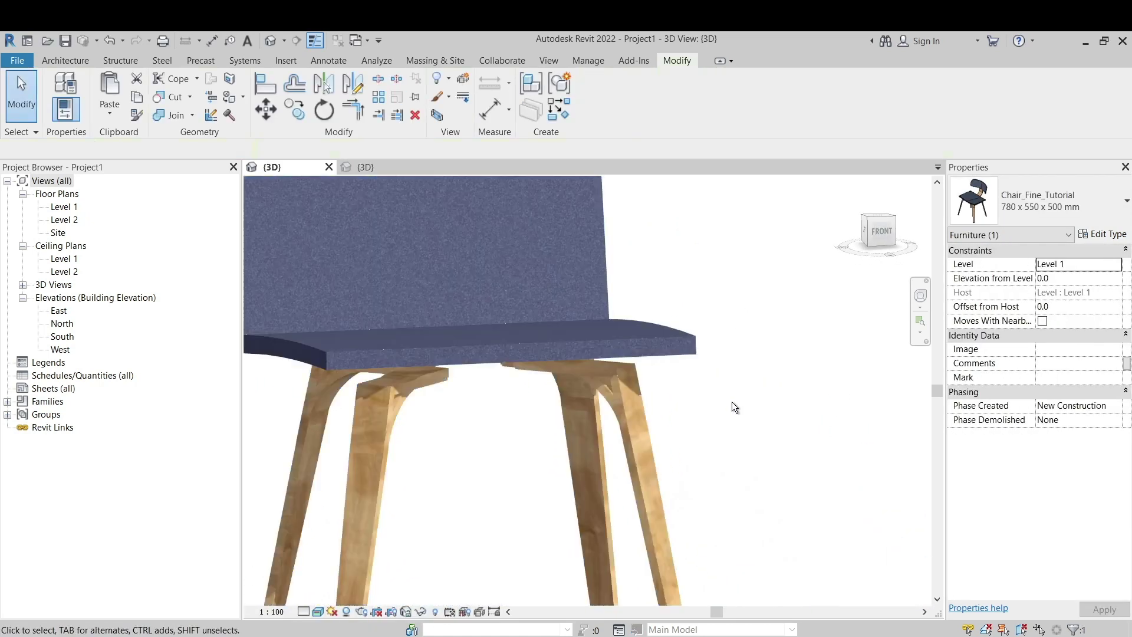
{"action": "scroll", "coordinate": [614, 395], "scroll_direction": "down", "scroll_amount": 4}
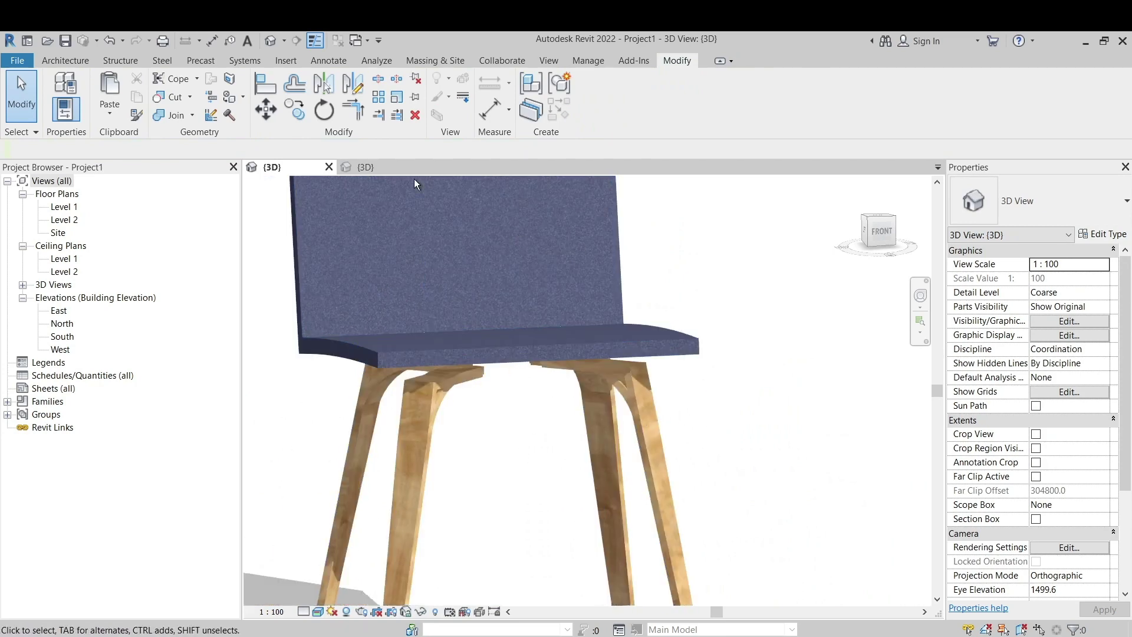
Step: In the chair family, select the curved joint sweeps on all four legs and limit their visibility to Medium and Fine detail levels
{"action": "left_click", "coordinate": [366, 167]}
{"action": "left_click", "coordinate": [576, 398]}
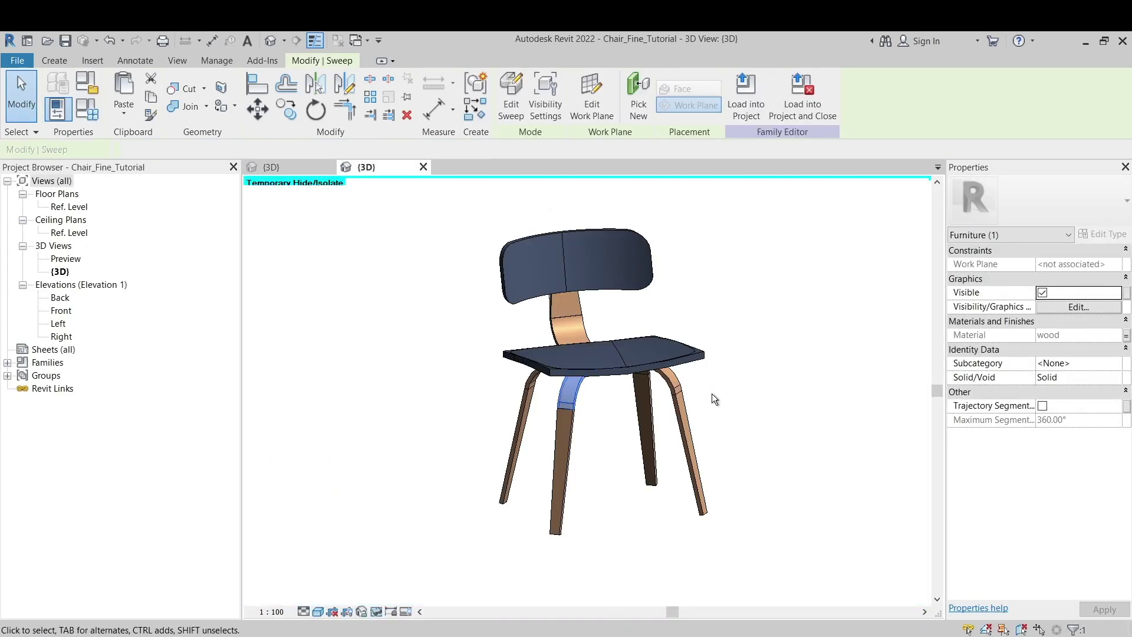
{"action": "middle_click_drag", "start_coordinate": [712, 393], "coordinate": [737, 389], "text": "shift"}
{"action": "left_click", "coordinate": [896, 216]}
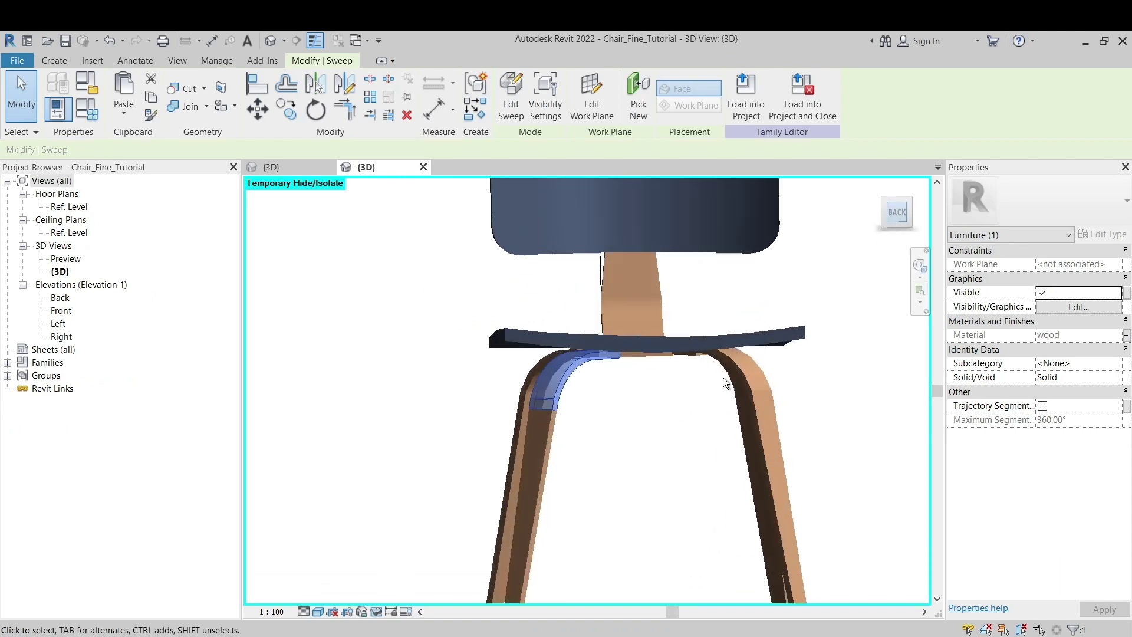
{"action": "scroll", "coordinate": [622, 448], "scroll_direction": "down", "scroll_amount": 1}
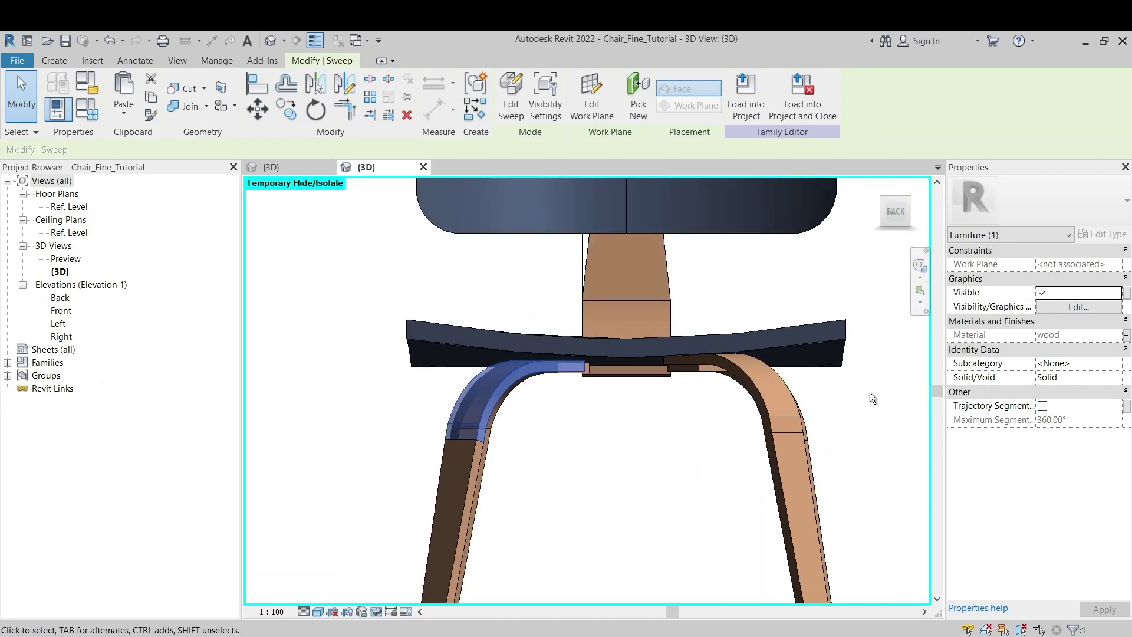
{"action": "left_click_drag", "start_coordinate": [869, 392], "coordinate": [666, 405]}
{"action": "left_click_drag", "start_coordinate": [581, 419], "coordinate": [455, 410], "text": "ctrl"}
{"action": "middle_click_drag", "start_coordinate": [454, 411], "coordinate": [627, 479], "text": "shift"}
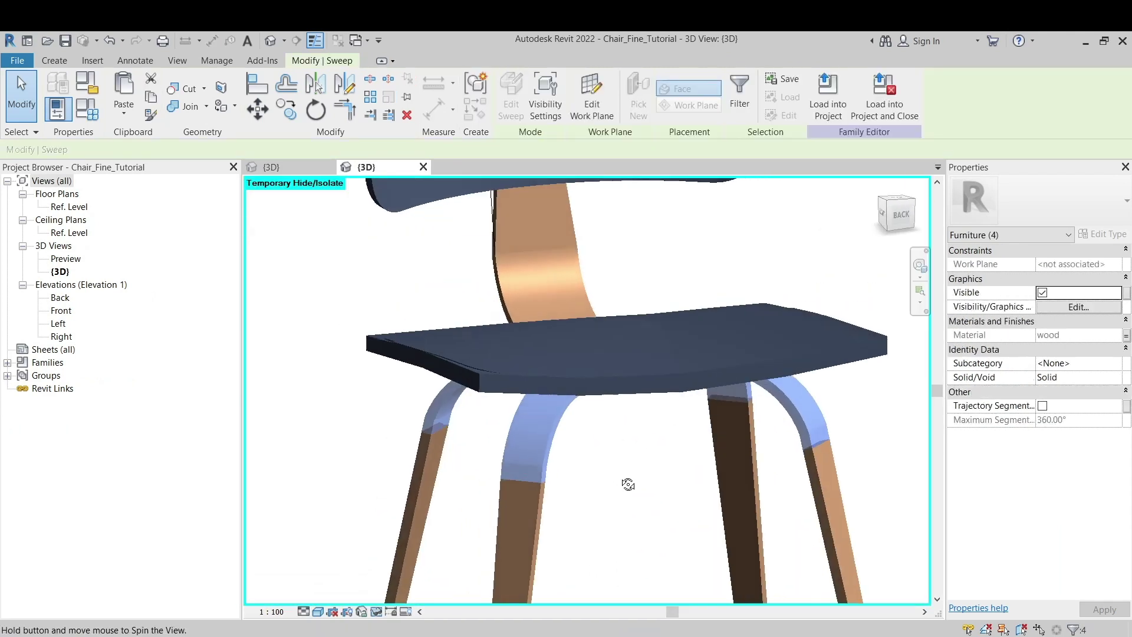
{"action": "left_click", "coordinate": [1056, 310]}
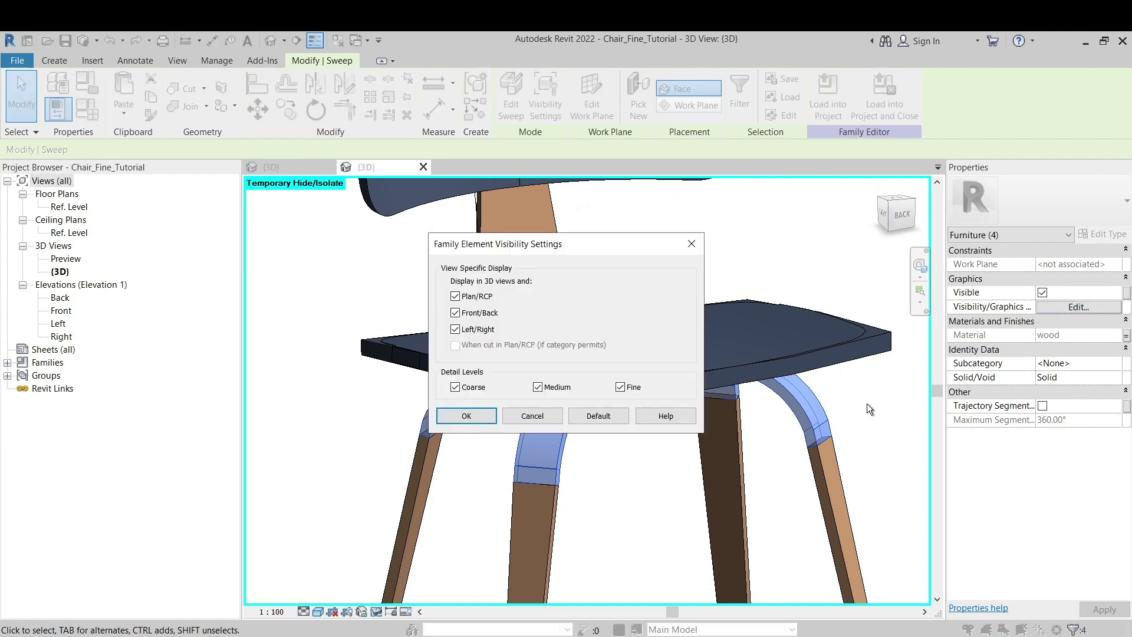
{"action": "left_click", "coordinate": [466, 416]}
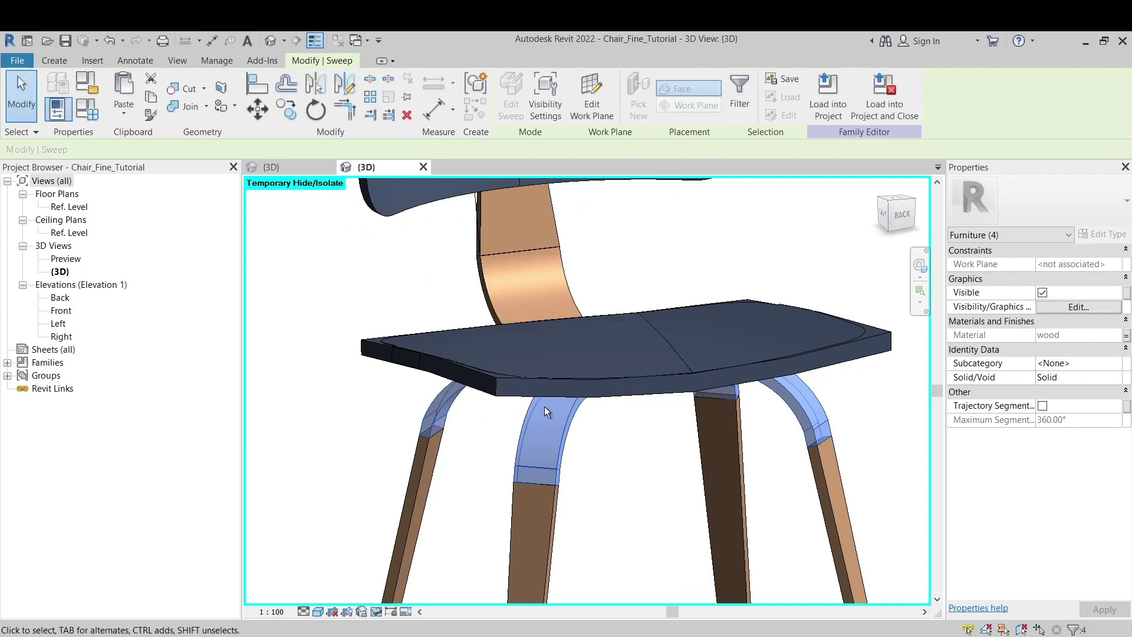
Step: Reload the family into Project1, overwriting the existing version, and inspect the placed chair alongside the other chairs at Coarse detail
{"action": "scroll", "coordinate": [544, 406], "scroll_direction": "down", "scroll_amount": 3}
{"action": "left_click", "coordinate": [828, 95]}
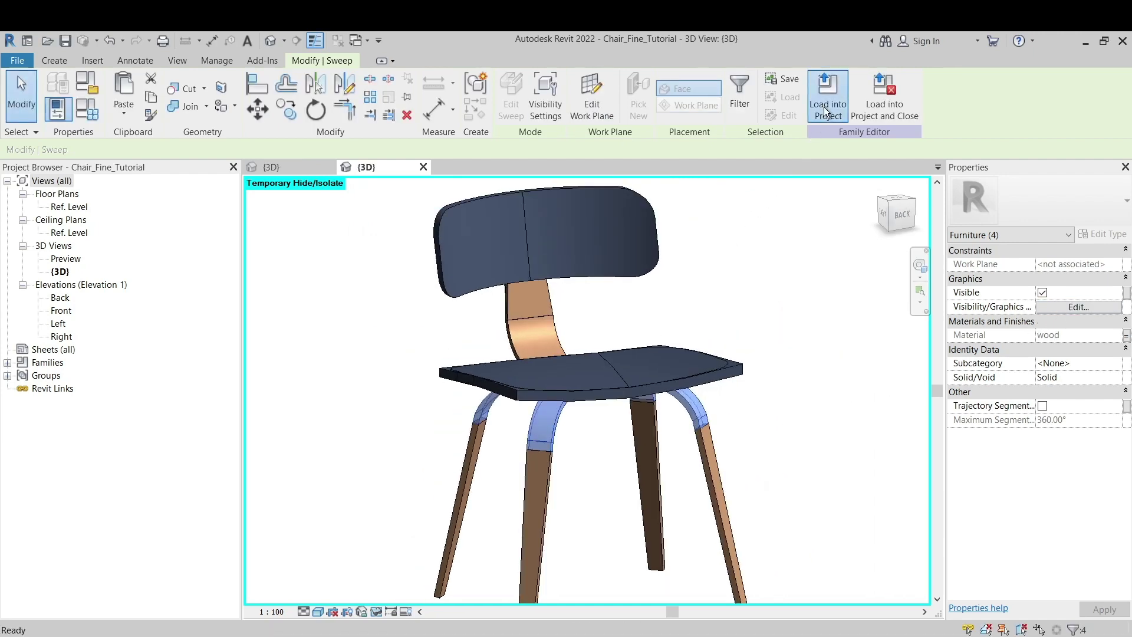
{"action": "left_click", "coordinate": [590, 303]}
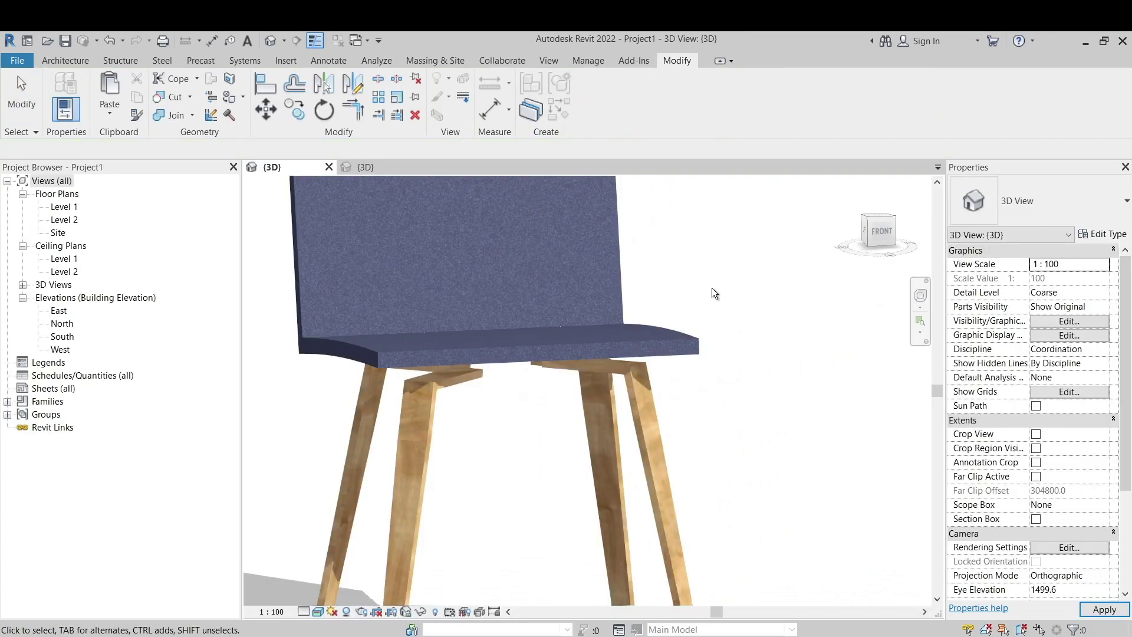
{"action": "scroll", "coordinate": [712, 287], "scroll_direction": "down", "scroll_amount": 2}
{"action": "middle_click_drag", "start_coordinate": [750, 363], "coordinate": [793, 414], "text": "shift"}
{"action": "scroll", "coordinate": [731, 382], "scroll_direction": "down", "scroll_amount": 2}
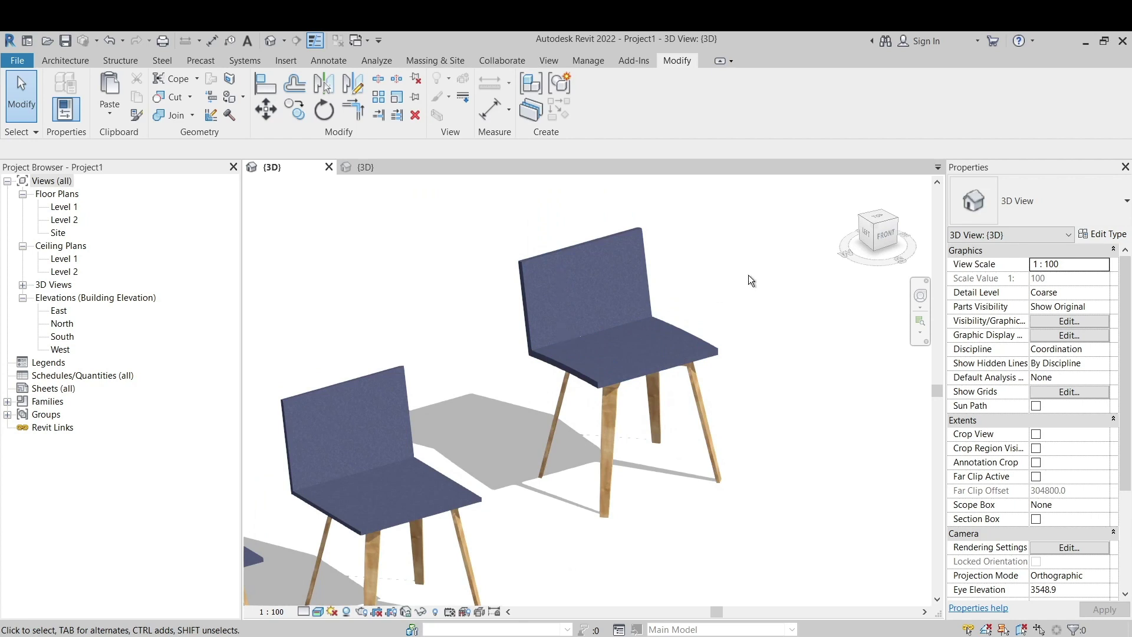
{"action": "scroll", "coordinate": [766, 282], "scroll_direction": "down", "scroll_amount": 2}
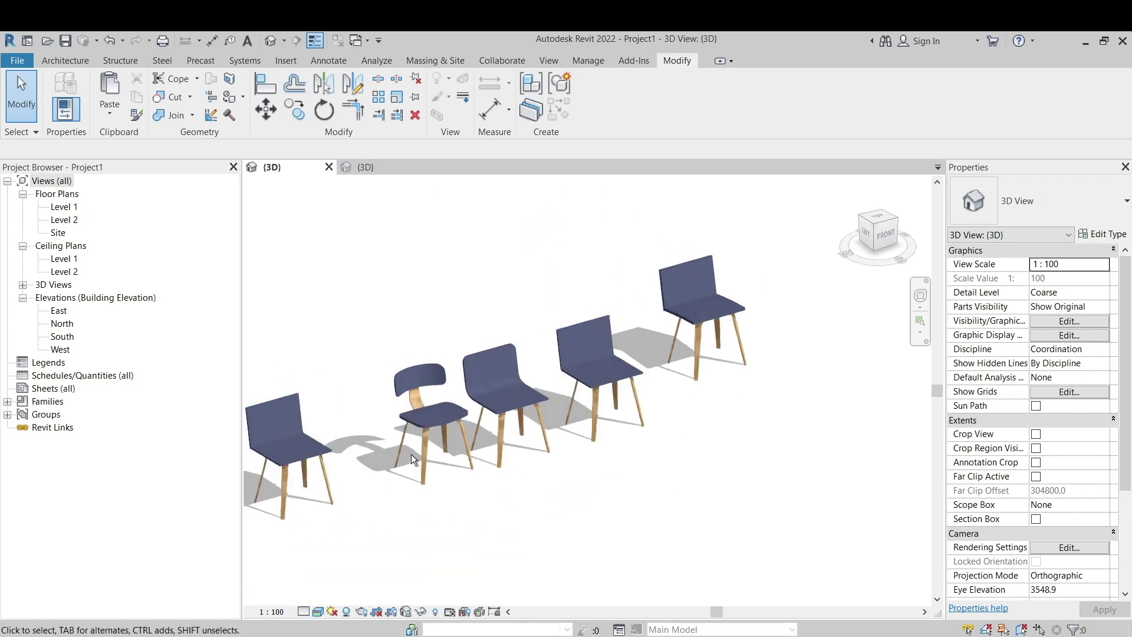
{"action": "middle_click_drag", "start_coordinate": [736, 469], "coordinate": [824, 476]}
{"action": "scroll", "coordinate": [838, 406], "scroll_direction": "up", "scroll_amount": 1}
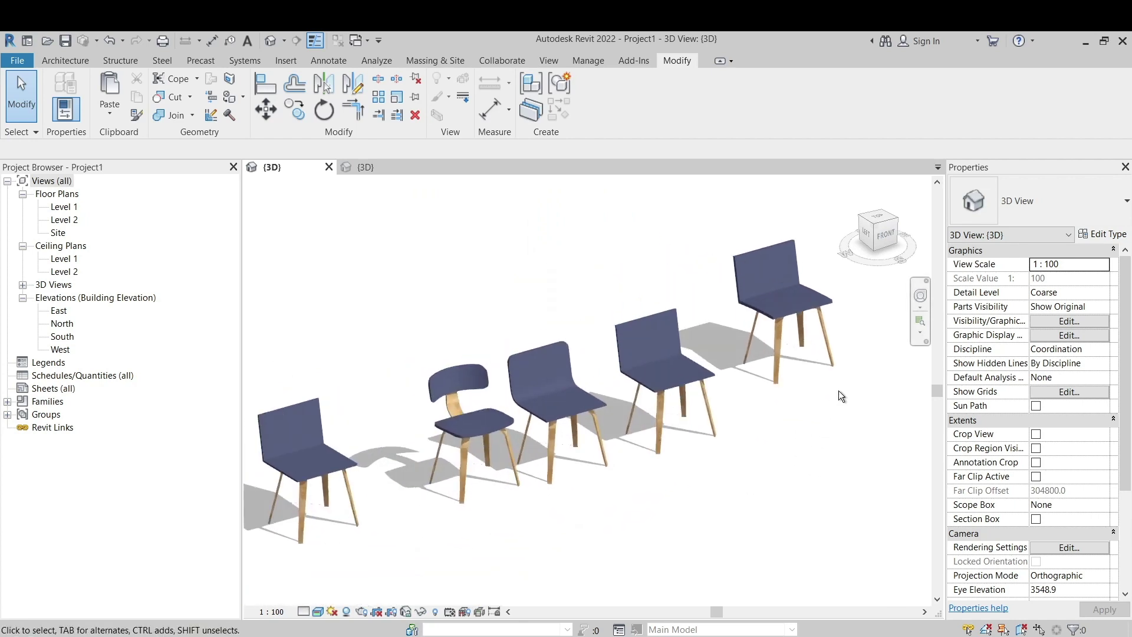
{"action": "scroll", "coordinate": [858, 301], "scroll_direction": "up", "scroll_amount": 3}
{"action": "scroll", "coordinate": [858, 300], "scroll_direction": "down", "scroll_amount": 4}
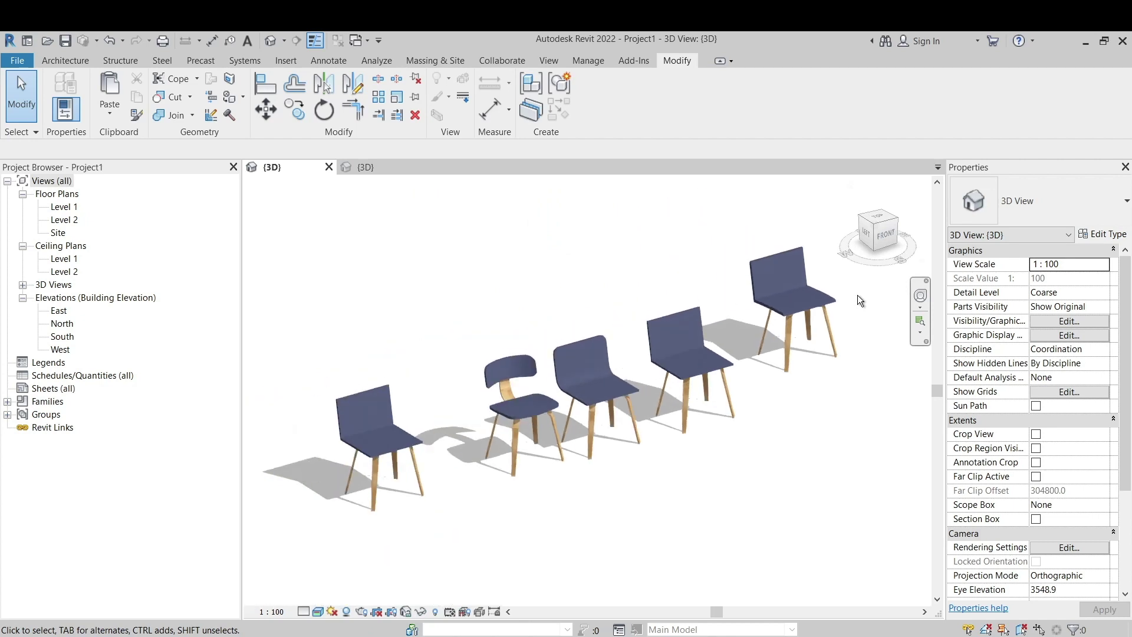
{"action": "middle_click_drag", "start_coordinate": [858, 300], "coordinate": [808, 380]}
Step: Switch the project view to Fine and back to Coarse to compare the row of placed chairs
{"action": "left_click", "coordinate": [304, 611]}
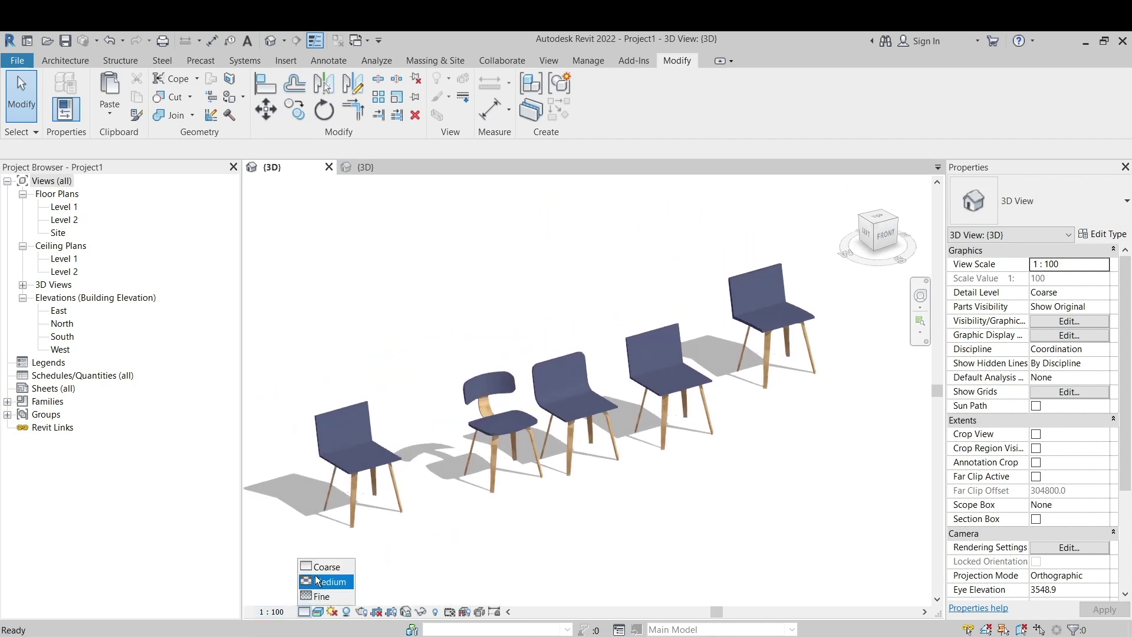
{"action": "left_click", "coordinate": [321, 597]}
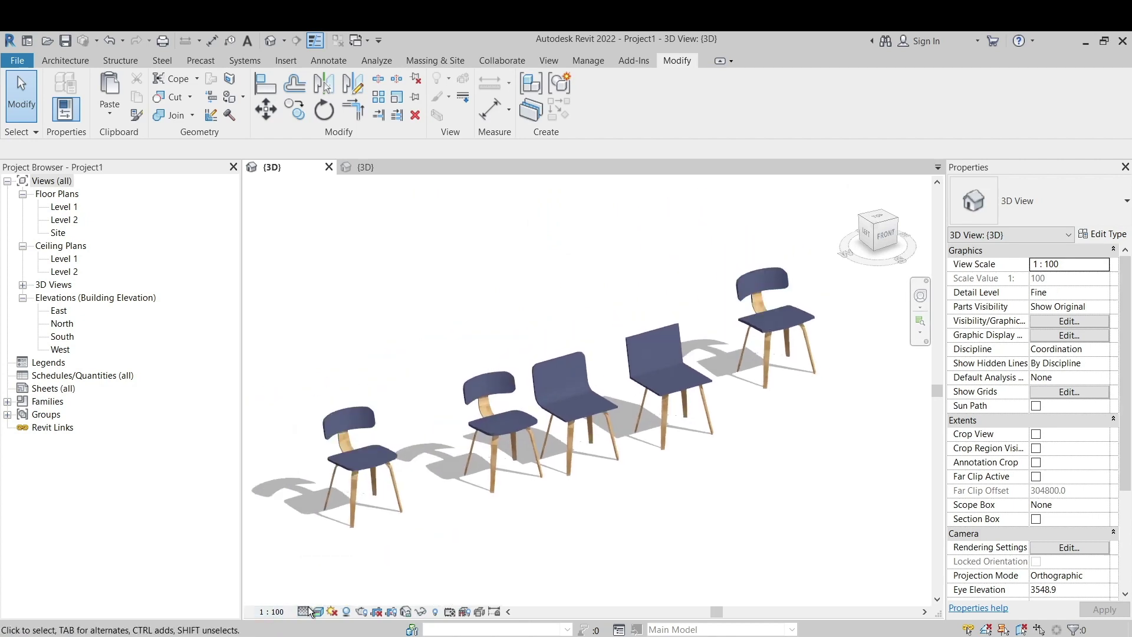
{"action": "left_click", "coordinate": [310, 611]}
{"action": "left_click", "coordinate": [317, 577]}
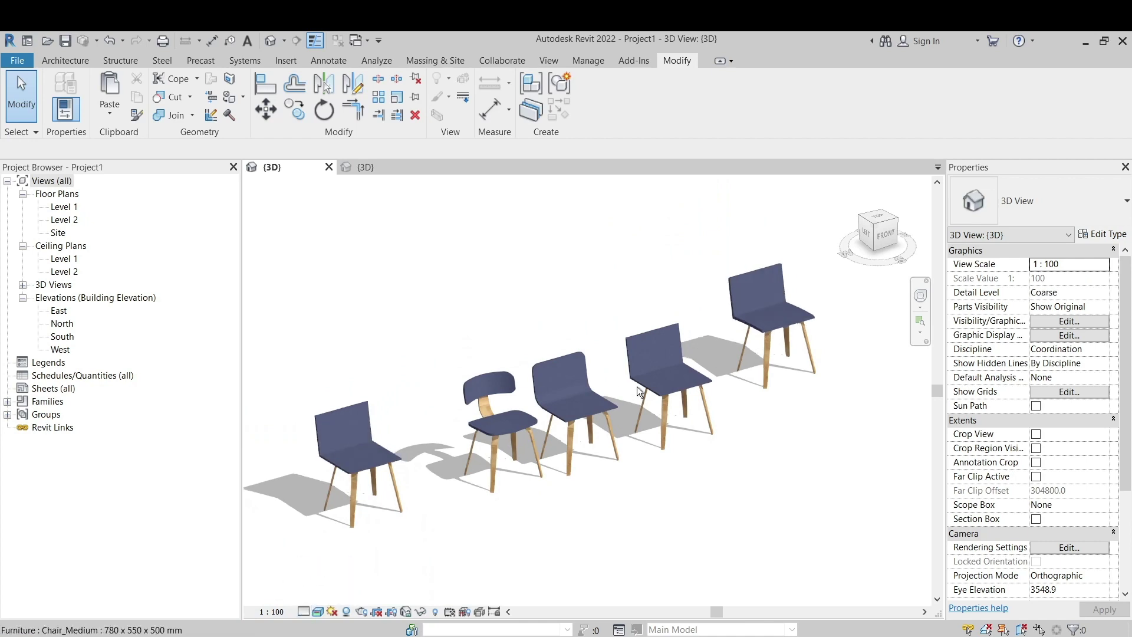
{"action": "scroll", "coordinate": [867, 289], "scroll_direction": "up", "scroll_amount": 6}
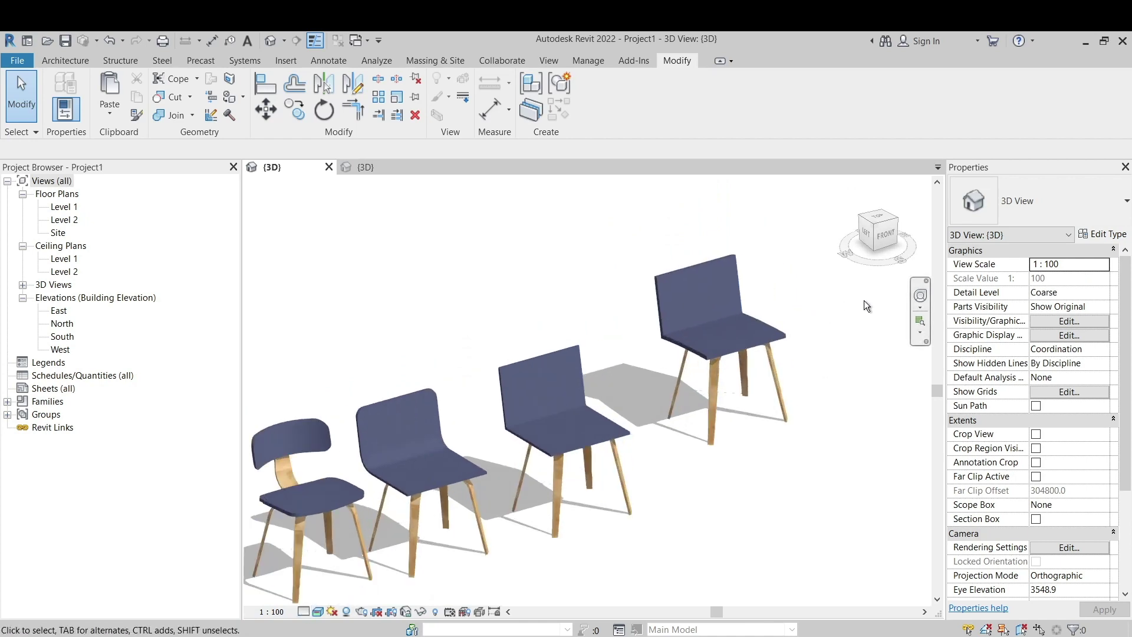
{"action": "scroll", "coordinate": [730, 332], "scroll_direction": "up", "scroll_amount": 2}
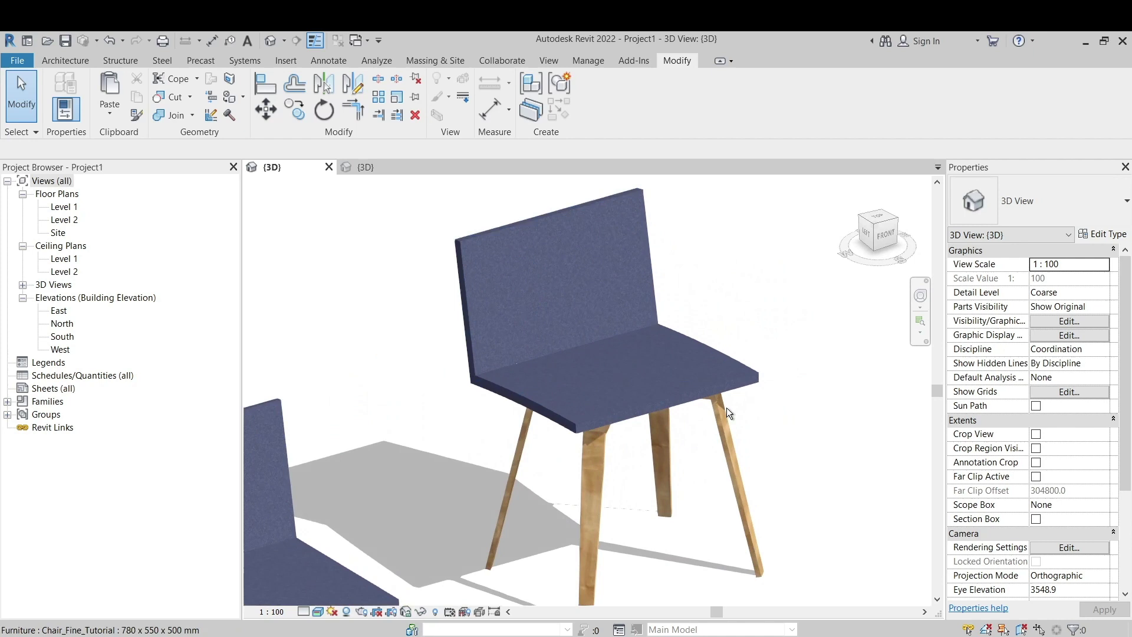
Step: Check the placed chair up close at Coarse and Fine detail levels, then leave the project view at Medium
{"action": "left_click", "coordinate": [305, 612]}
{"action": "left_click", "coordinate": [320, 570]}
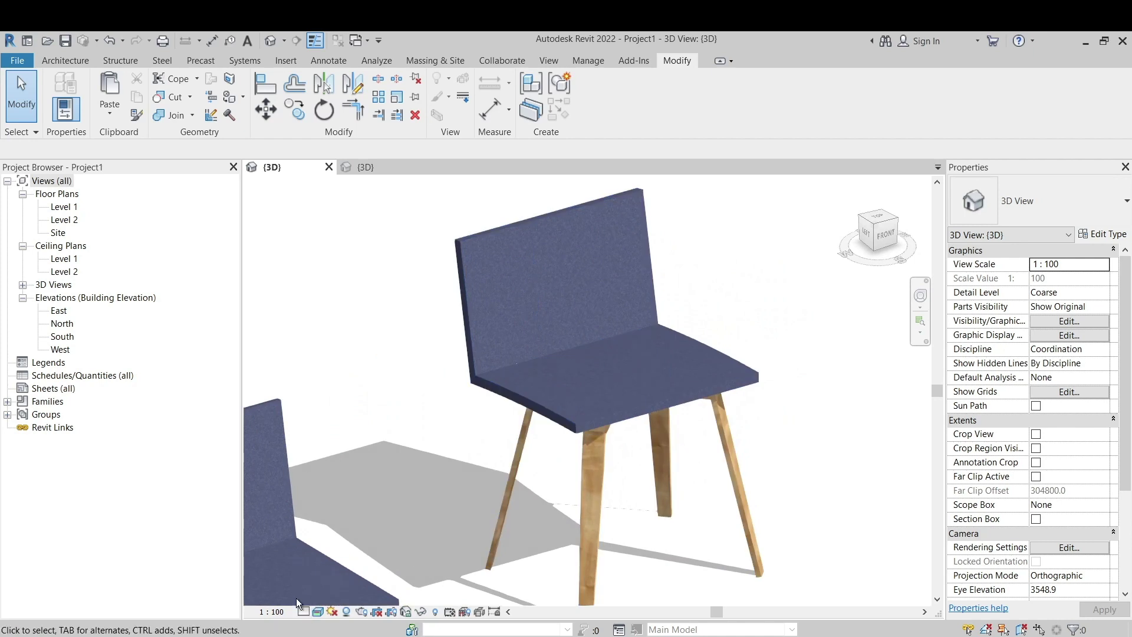
{"action": "left_click", "coordinate": [303, 612]}
{"action": "left_click", "coordinate": [313, 604]}
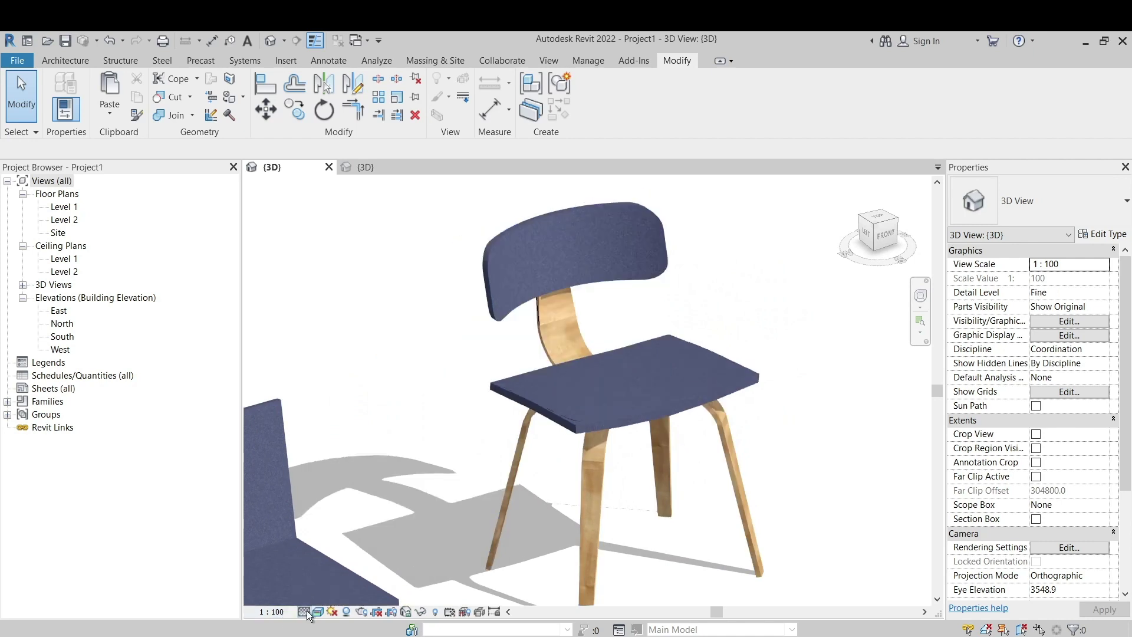
{"action": "left_click", "coordinate": [307, 611]}
{"action": "left_click", "coordinate": [317, 569]}
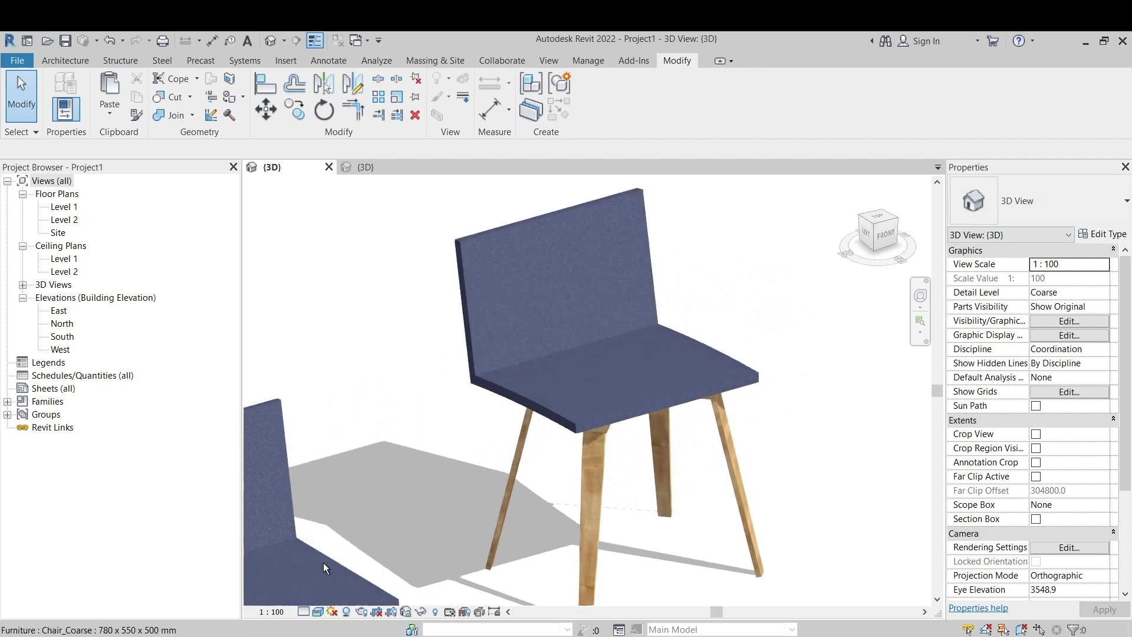
{"action": "scroll", "coordinate": [594, 341], "scroll_direction": "down", "scroll_amount": 4}
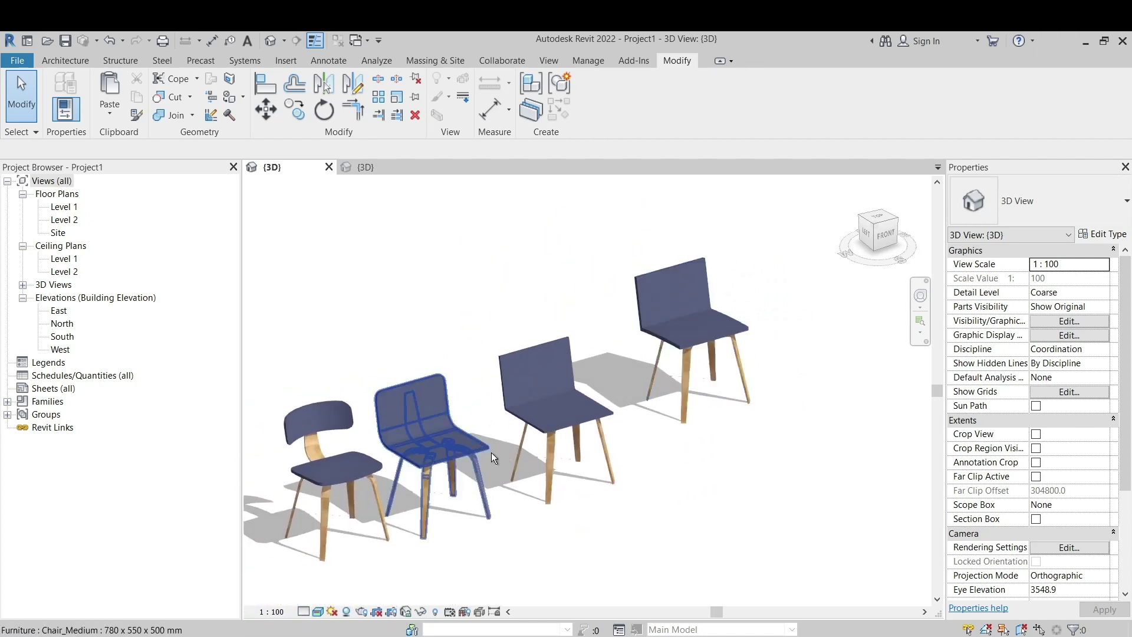
{"action": "scroll", "coordinate": [776, 278], "scroll_direction": "up", "scroll_amount": 4}
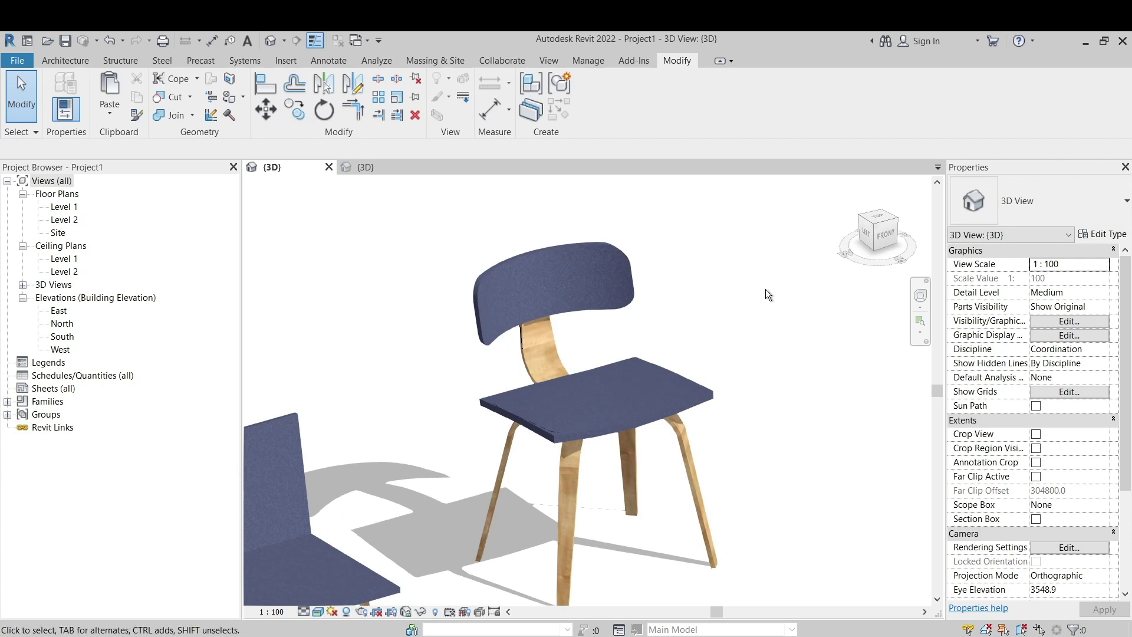
Step: Return to the chair family and paste a copy of the simplified seat-and-back sweep directly over the original
{"action": "left_click", "coordinate": [366, 169]}
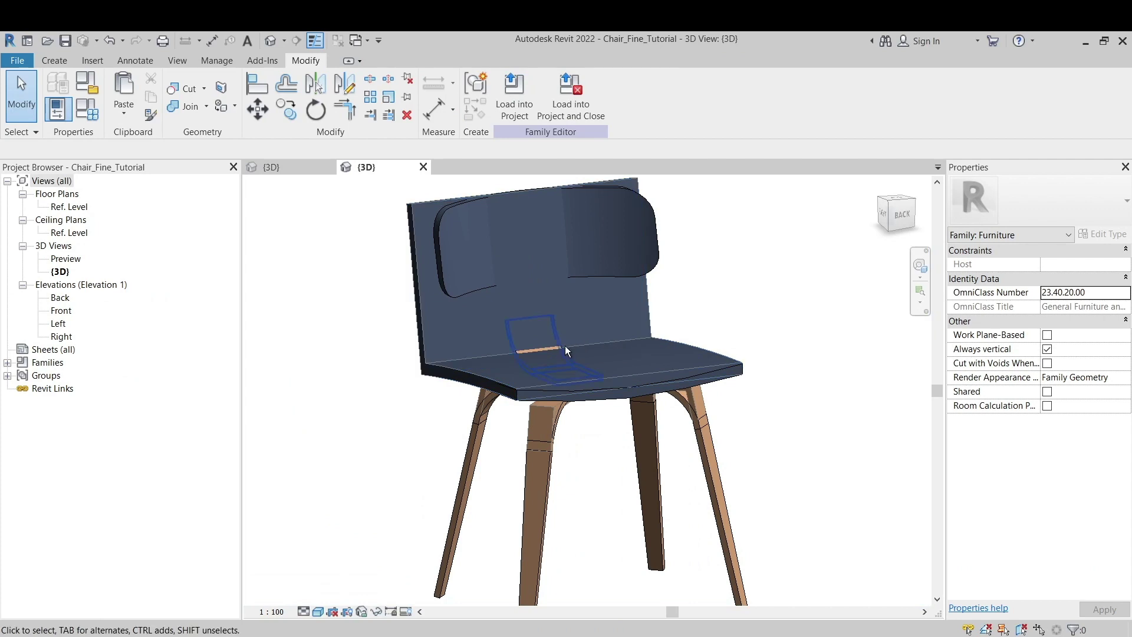
{"action": "scroll", "coordinate": [565, 345], "scroll_direction": "down", "scroll_amount": 2}
{"action": "middle_click_drag", "start_coordinate": [730, 402], "coordinate": [769, 410], "text": "shift"}
{"action": "left_click", "coordinate": [524, 380]}
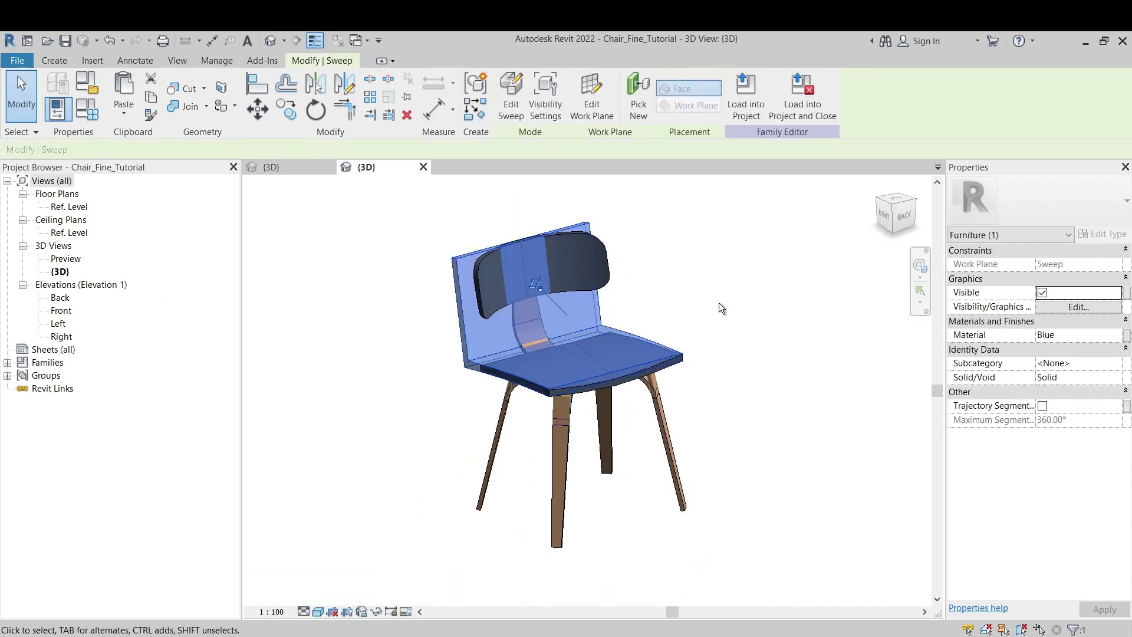
{"action": "key", "text": "ctrl+v"}
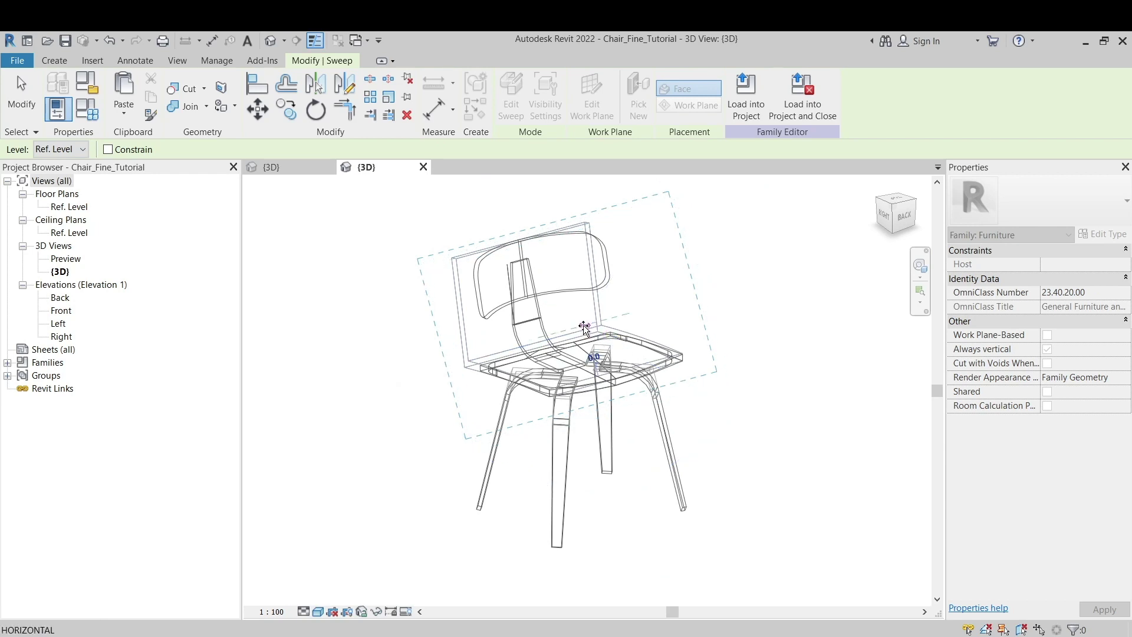
{"action": "left_click", "coordinate": [584, 326]}
{"action": "left_click", "coordinate": [566, 98]}
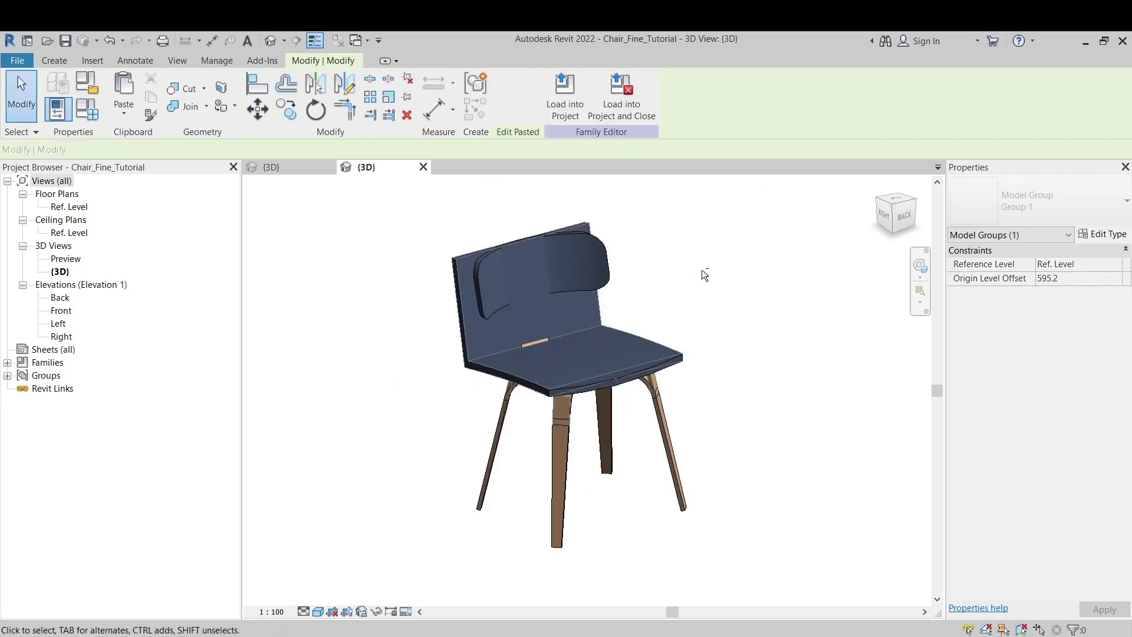
{"action": "left_click", "coordinate": [702, 270]}
{"action": "middle_click_drag", "start_coordinate": [702, 270], "coordinate": [657, 231], "text": "shift"}
{"action": "left_click", "coordinate": [658, 233]}
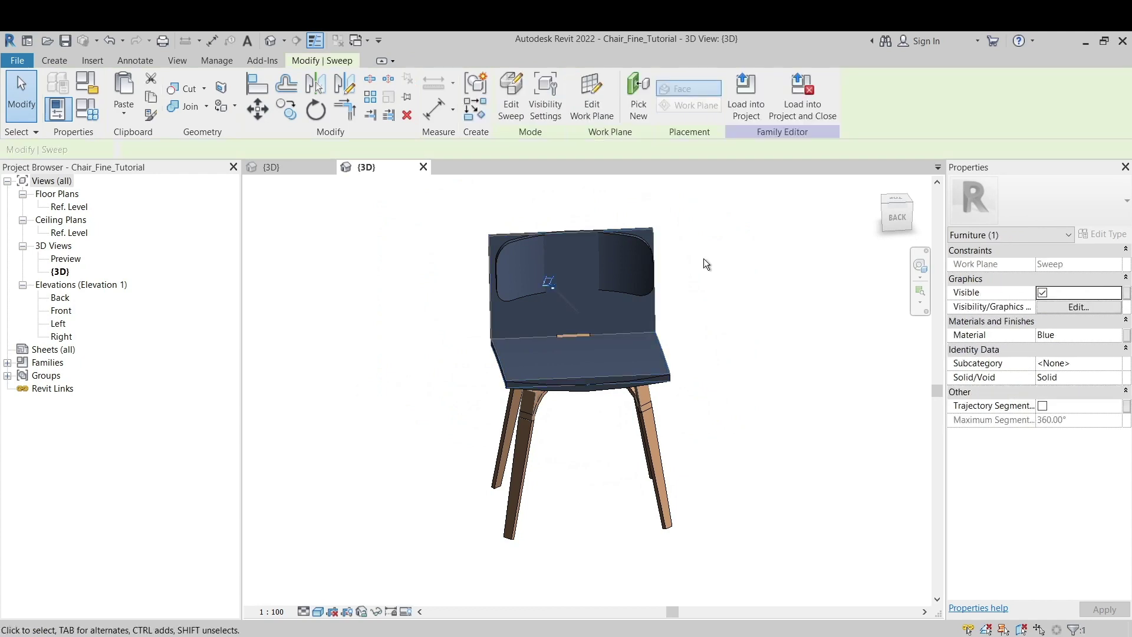
Step: Paste a copy of the void extrusion that shapes the backrest over its original position and finish the paste
{"action": "middle_click_drag", "start_coordinate": [728, 278], "coordinate": [695, 362], "text": "shift"}
{"action": "left_click", "coordinate": [694, 363]}
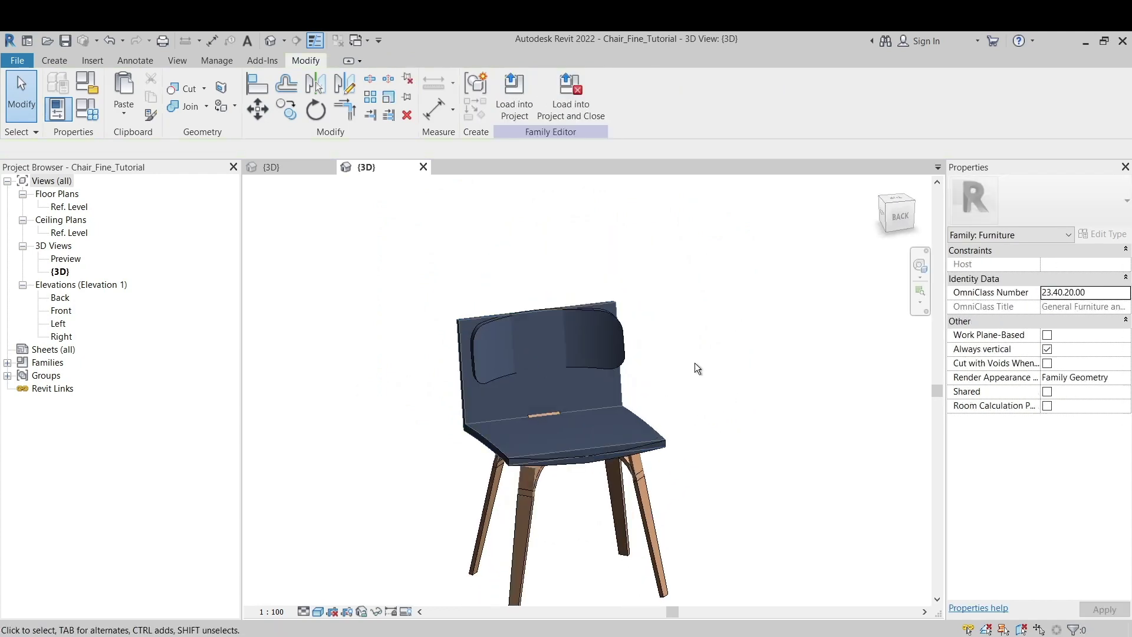
{"action": "left_click", "coordinate": [627, 326]}
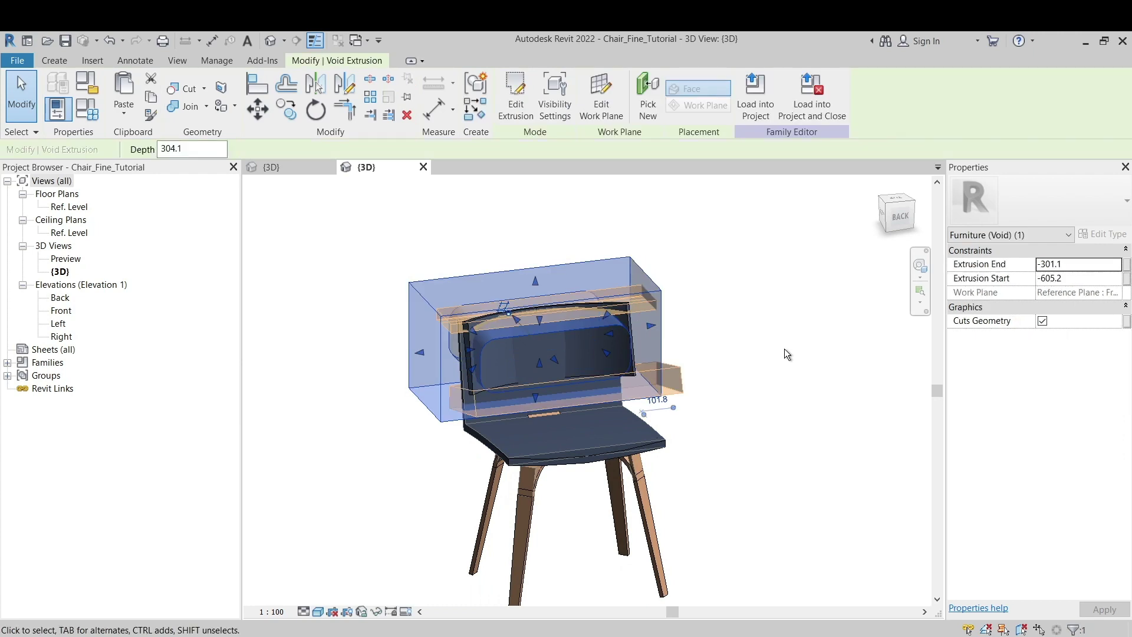
{"action": "key", "text": "ctrl+v"}
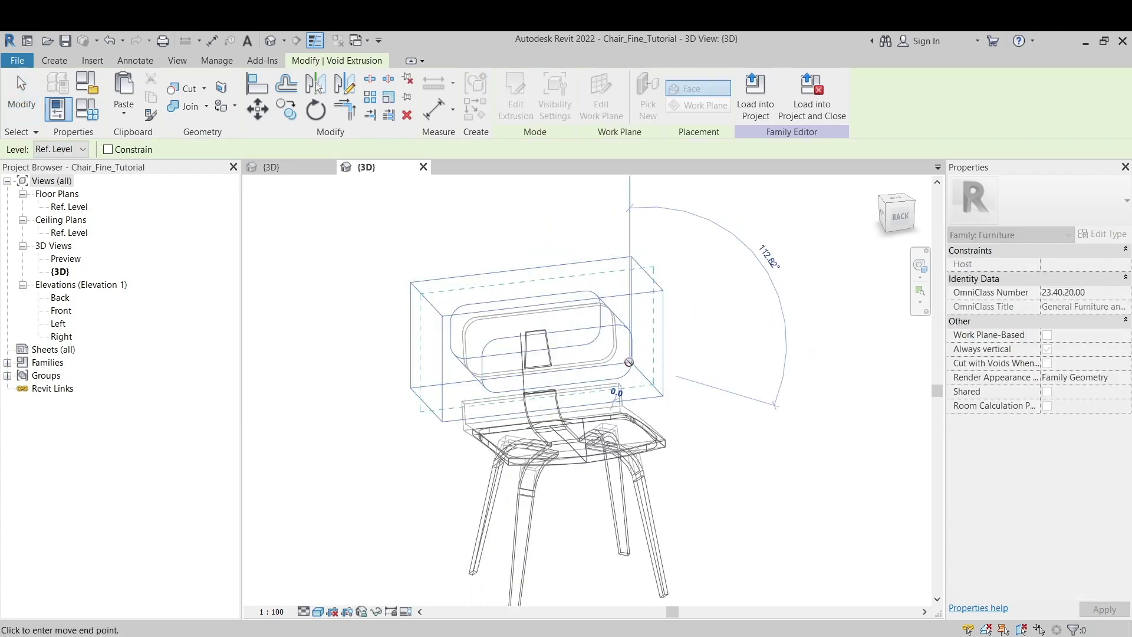
{"action": "left_click", "coordinate": [628, 361]}
{"action": "left_click", "coordinate": [565, 101]}
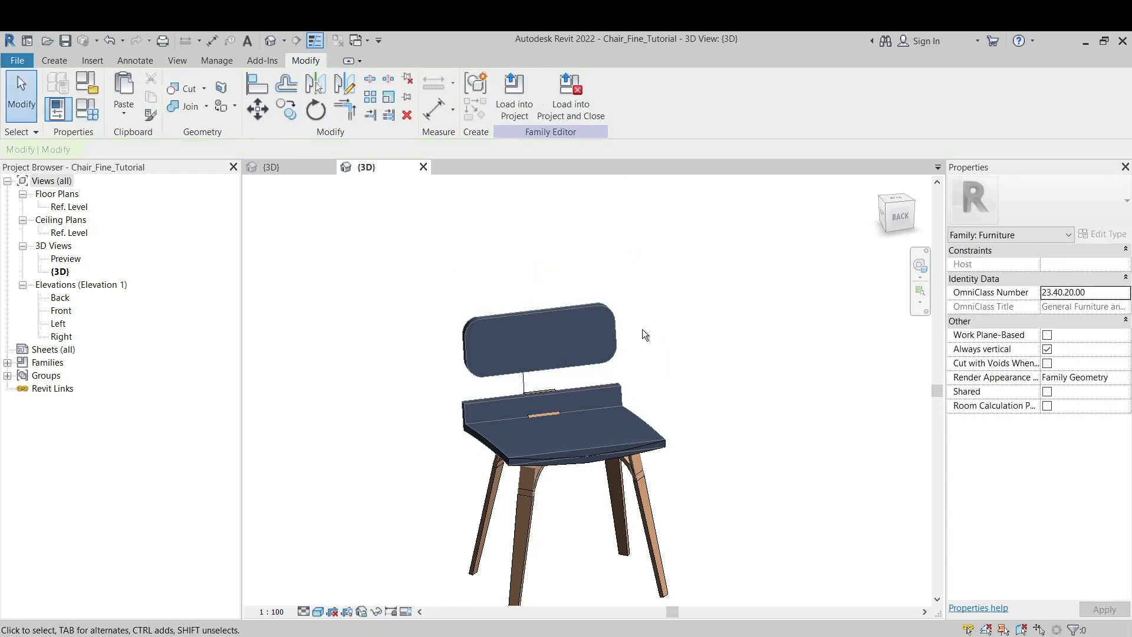
Step: Lengthen the backrest's void extrusion behind the chair to an extrusion start of -873.0, unjoining the elements that conflict
{"action": "left_click", "coordinate": [616, 320]}
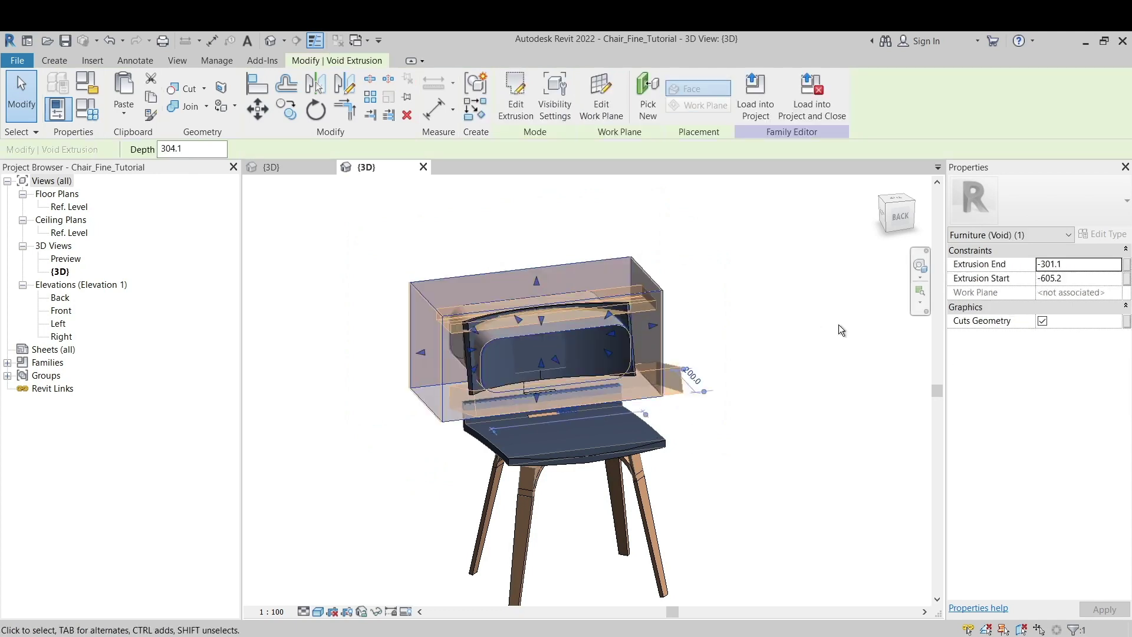
{"action": "middle_click_drag", "start_coordinate": [511, 348], "coordinate": [644, 361], "text": "shift"}
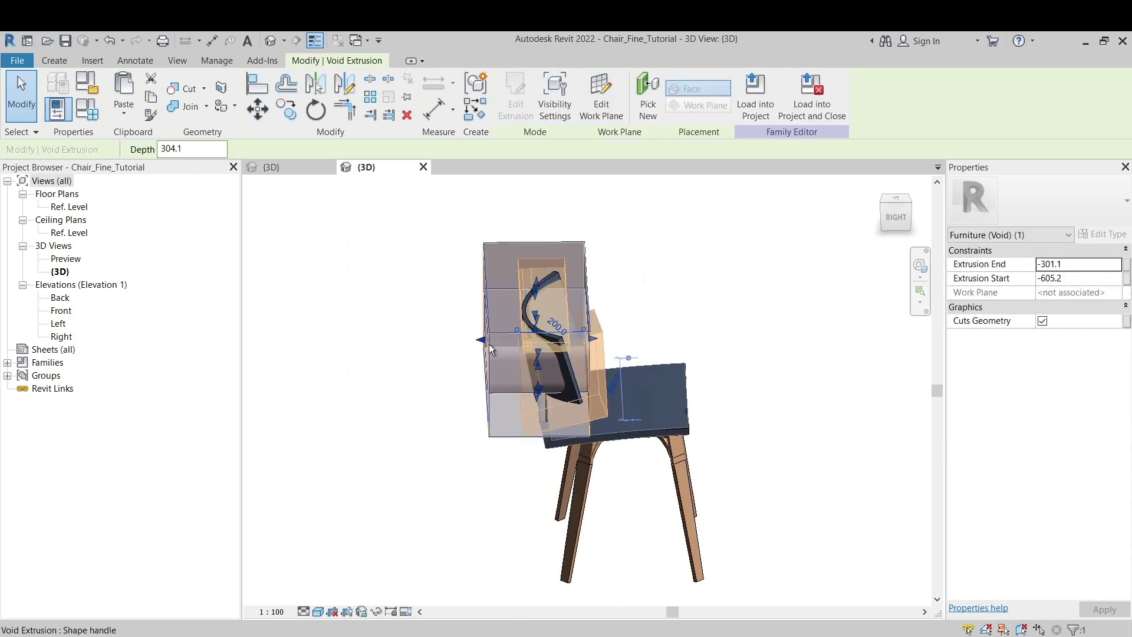
{"action": "left_click_drag", "start_coordinate": [483, 342], "coordinate": [390, 339]}
{"action": "middle_click_drag", "start_coordinate": [771, 374], "coordinate": [682, 407], "text": "shift"}
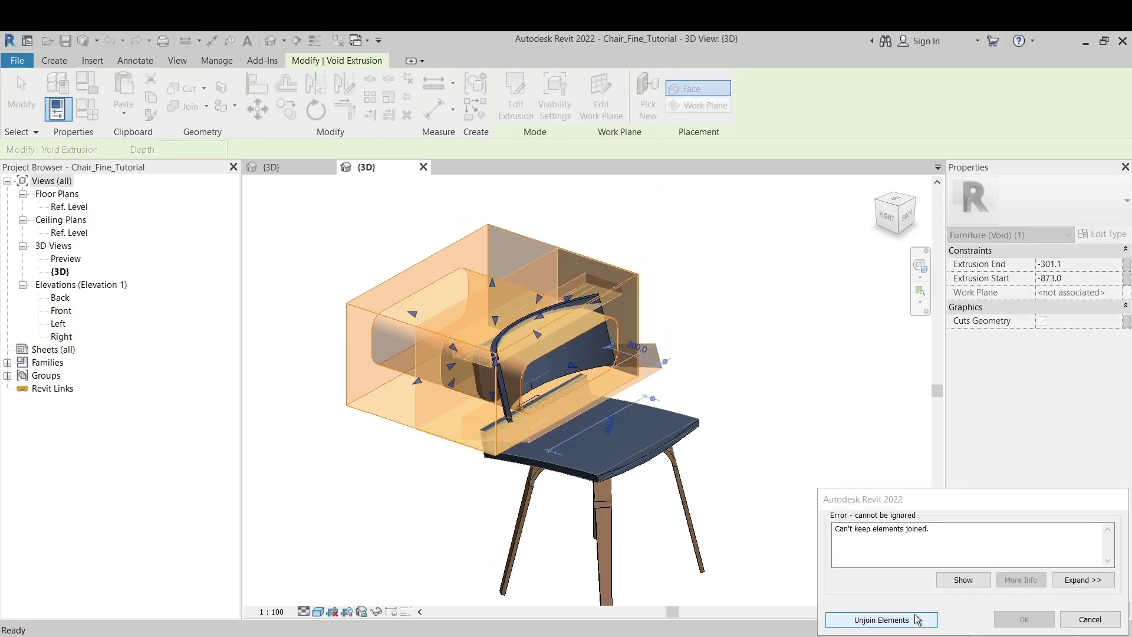
{"action": "left_click", "coordinate": [916, 619]}
{"action": "middle_click_drag", "start_coordinate": [800, 404], "coordinate": [711, 362], "text": "shift"}
{"action": "left_click", "coordinate": [709, 359]}
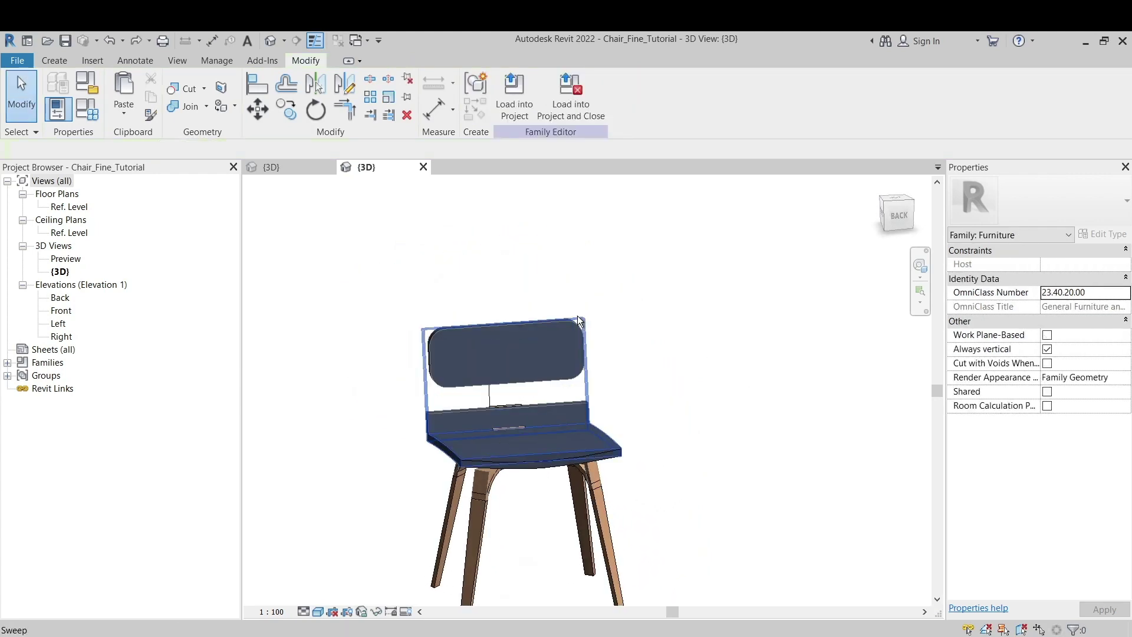
Step: Stretch the short backrest void extrusion behind the chair to an extrusion start of about -879.6, unjoining the elements that conflict
{"action": "left_click", "coordinate": [579, 398]}
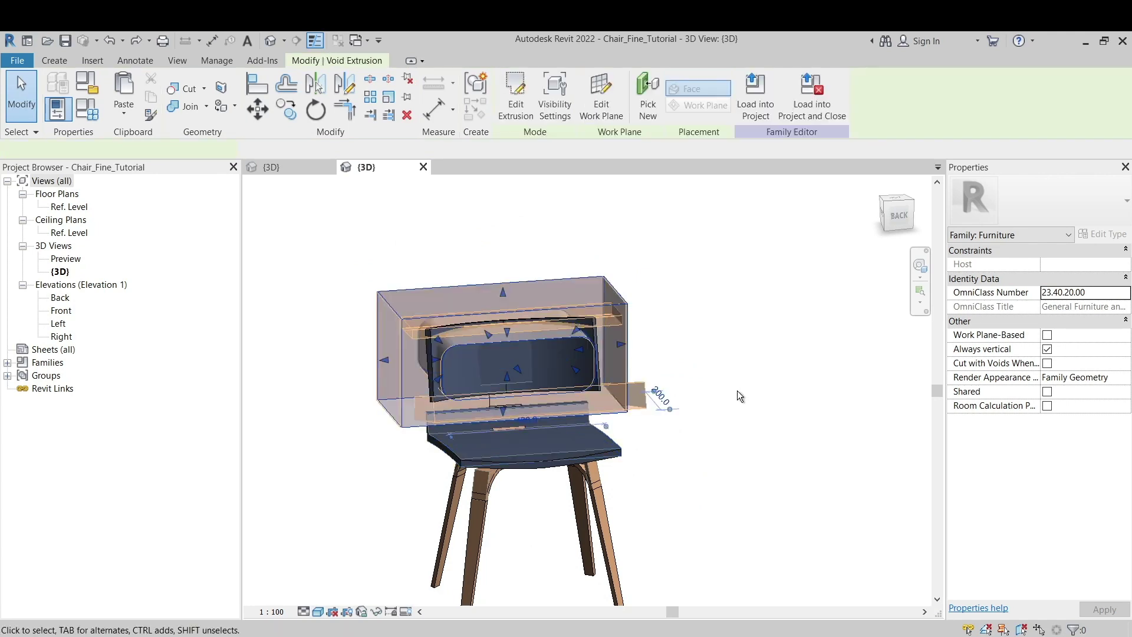
{"action": "middle_click_drag", "start_coordinate": [737, 392], "coordinate": [430, 407], "text": "shift"}
{"action": "left_click_drag", "start_coordinate": [448, 349], "coordinate": [357, 347]}
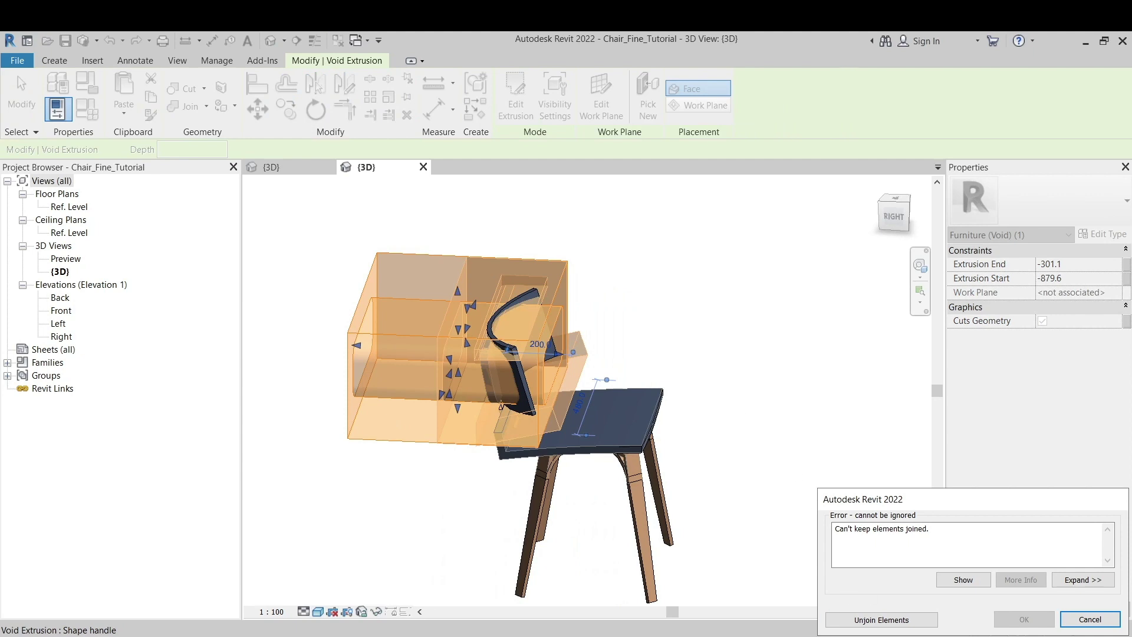
{"action": "left_click", "coordinate": [896, 621]}
{"action": "middle_click_drag", "start_coordinate": [731, 434], "coordinate": [548, 400], "text": "shift"}
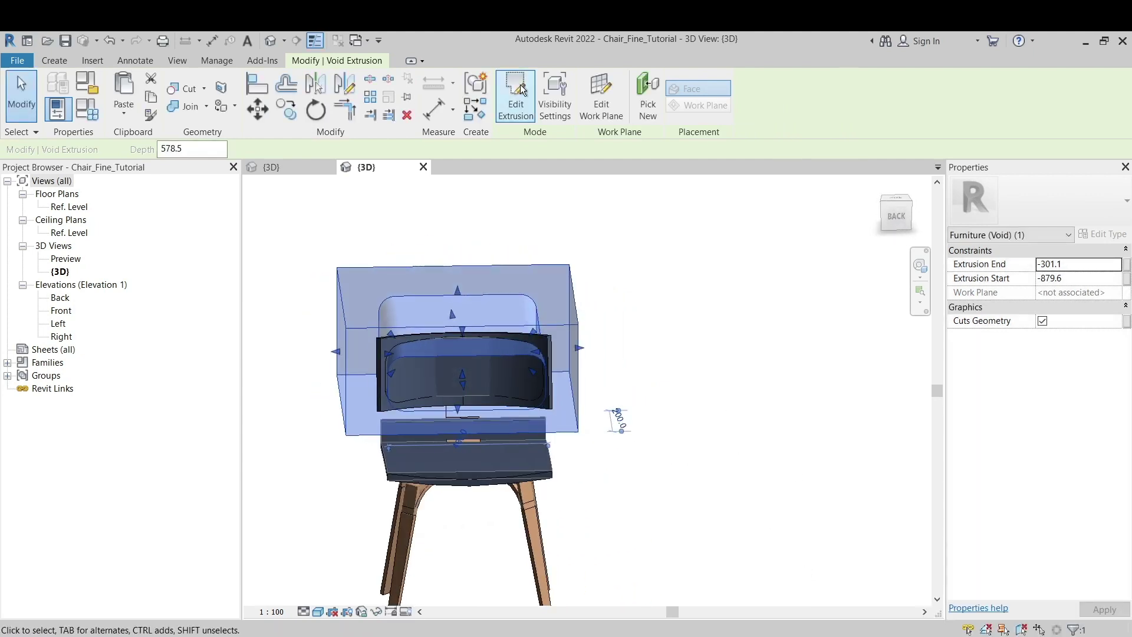
Step: In the void's sketch, trim the inner left side to the outer rectangle's bottom edge and delete the inner bottom line with its corner arcs
{"action": "left_click", "coordinate": [522, 89]}
{"action": "left_click", "coordinate": [893, 217]}
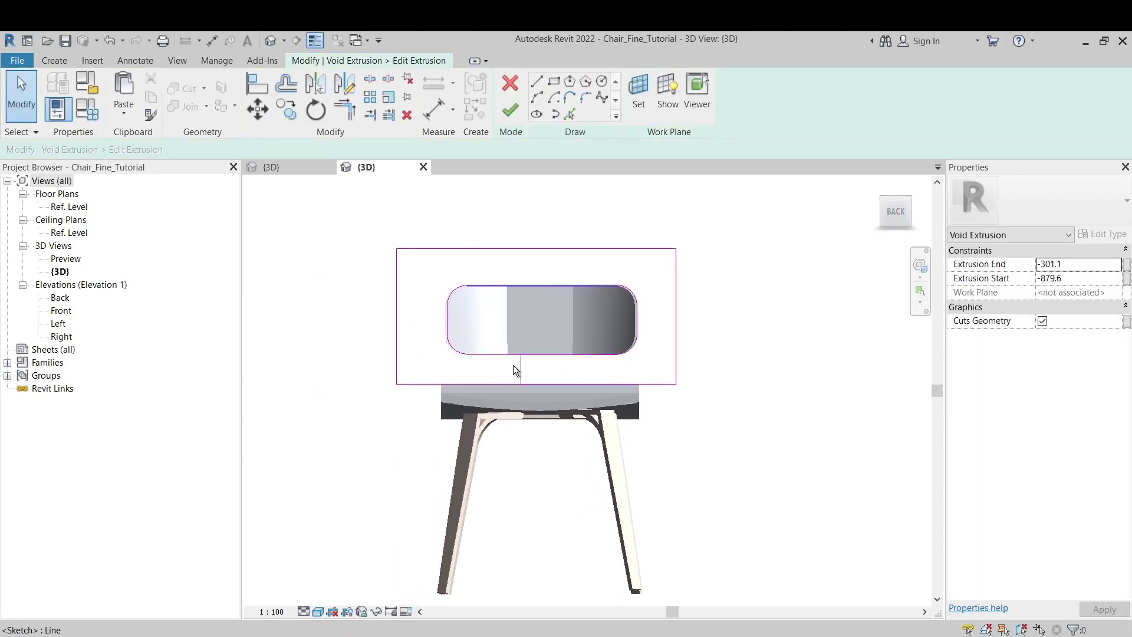
{"action": "scroll", "coordinate": [513, 366], "scroll_direction": "up", "scroll_amount": 3}
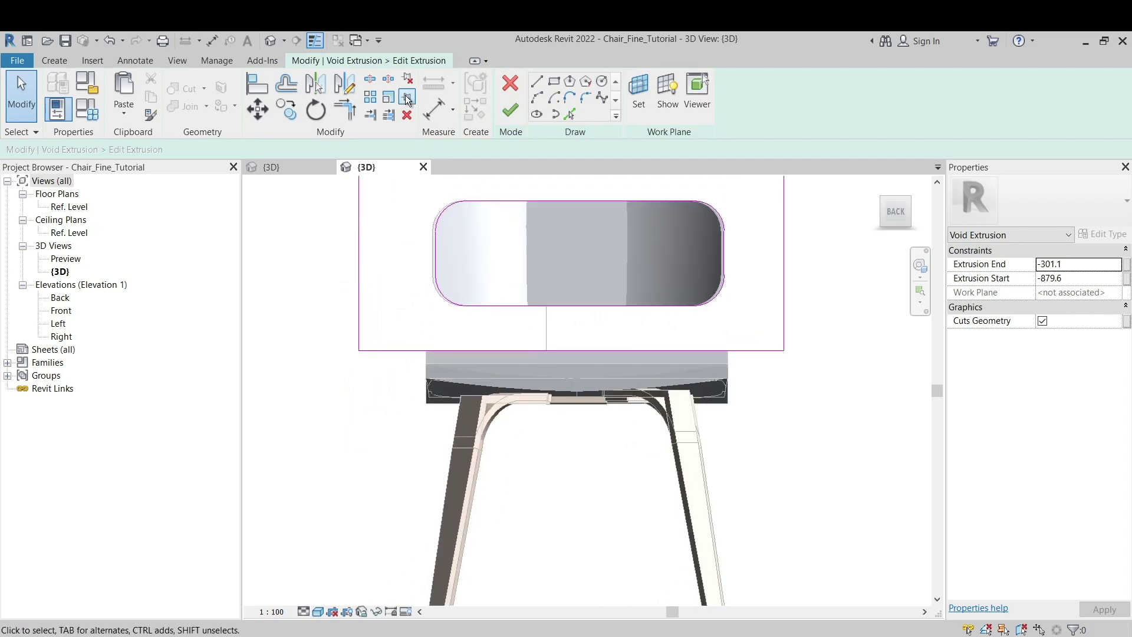
{"action": "key", "text": "o"}
{"action": "key", "text": "f"}
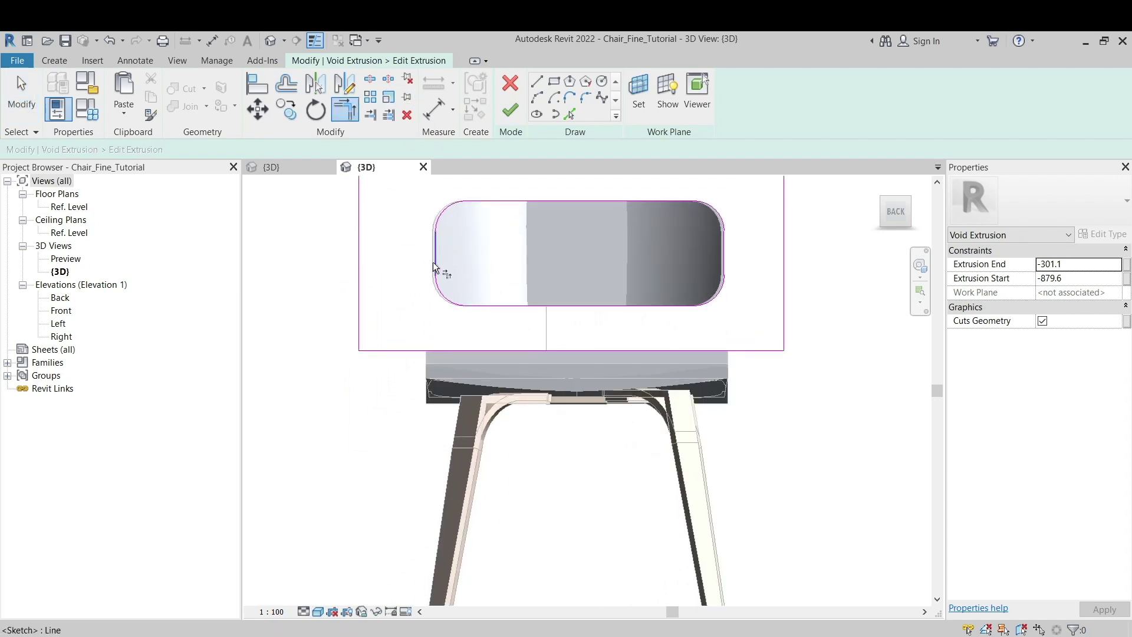
{"action": "left_click", "coordinate": [415, 350]}
{"action": "key", "text": "Escape"}
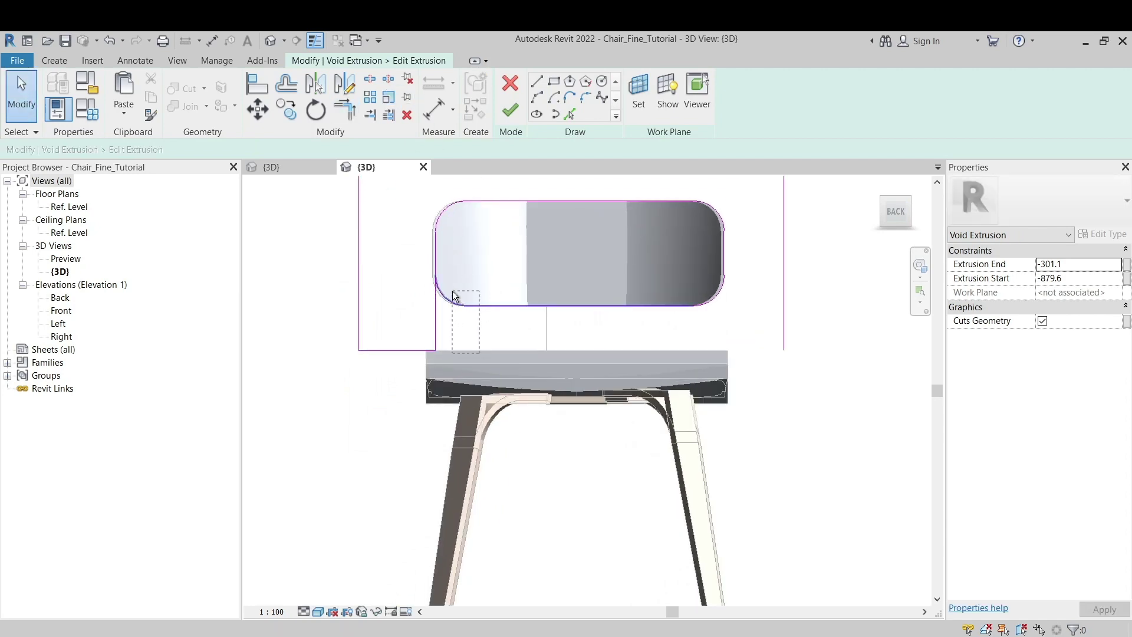
{"action": "left_click_drag", "start_coordinate": [455, 296], "coordinate": [454, 292]}
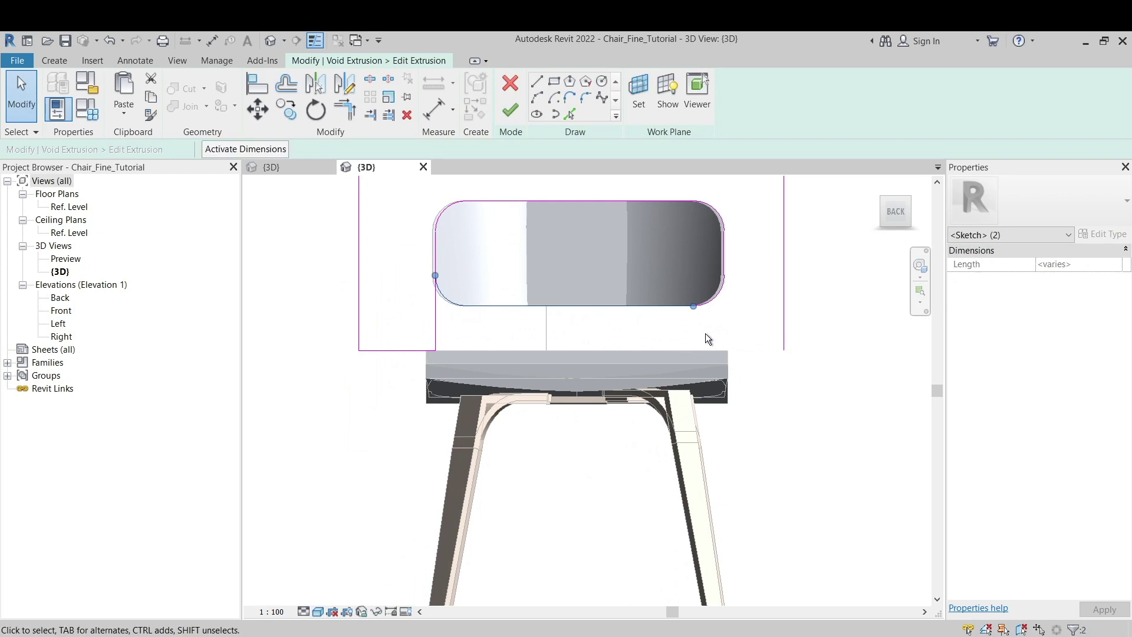
{"action": "left_click", "coordinate": [717, 299]}
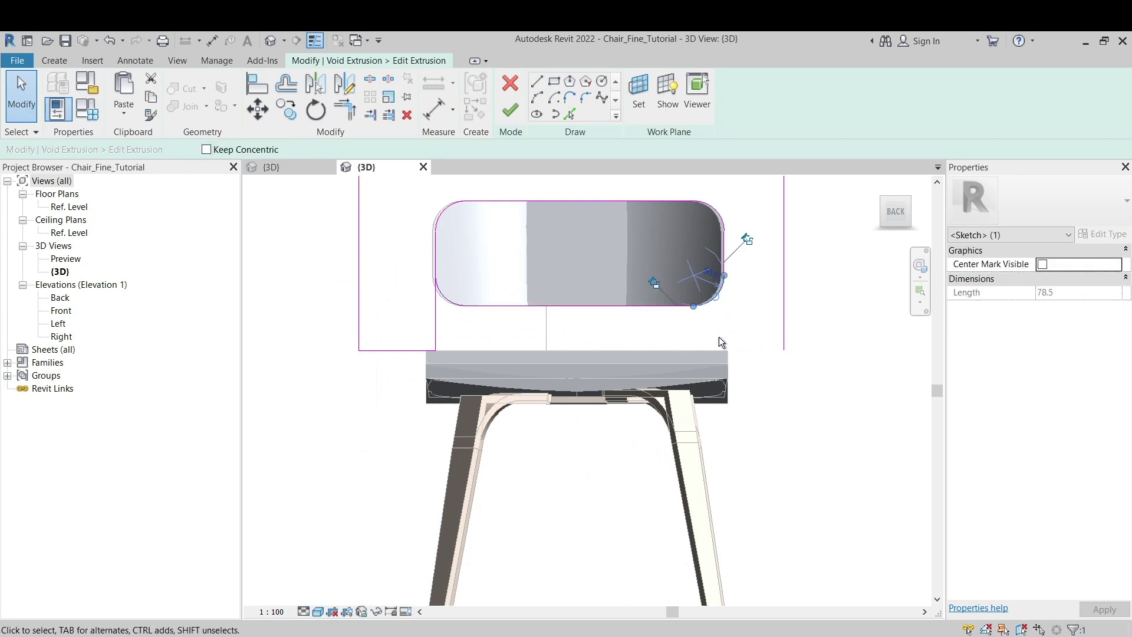
{"action": "left_click", "coordinate": [686, 318]}
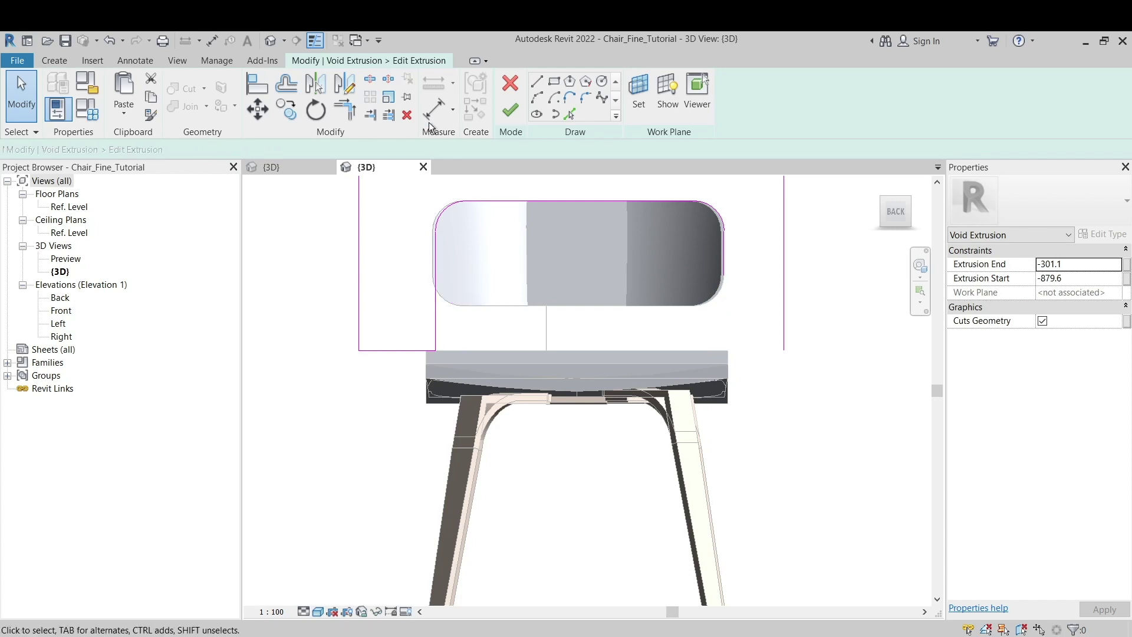
Step: Draw a bottom line across the sketch's right half, trim it to the inner and outer right sides, and finish the void sketch
{"action": "left_click", "coordinate": [535, 82]}
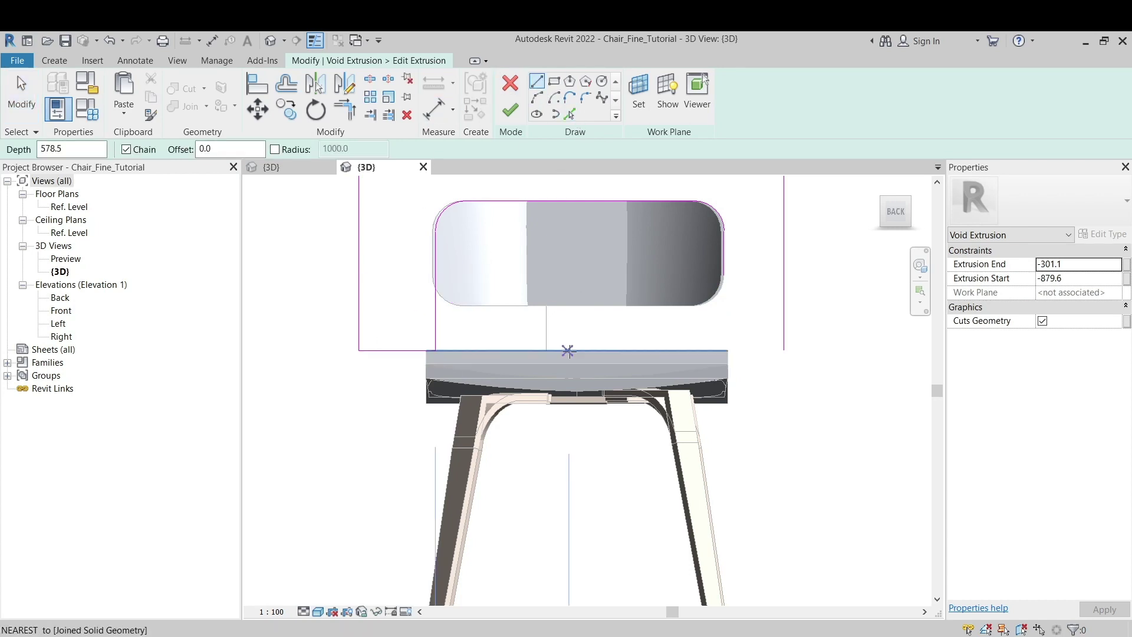
{"action": "left_click", "coordinate": [796, 352]}
{"action": "key", "text": "Escape"}
{"action": "key", "text": "Escape"}
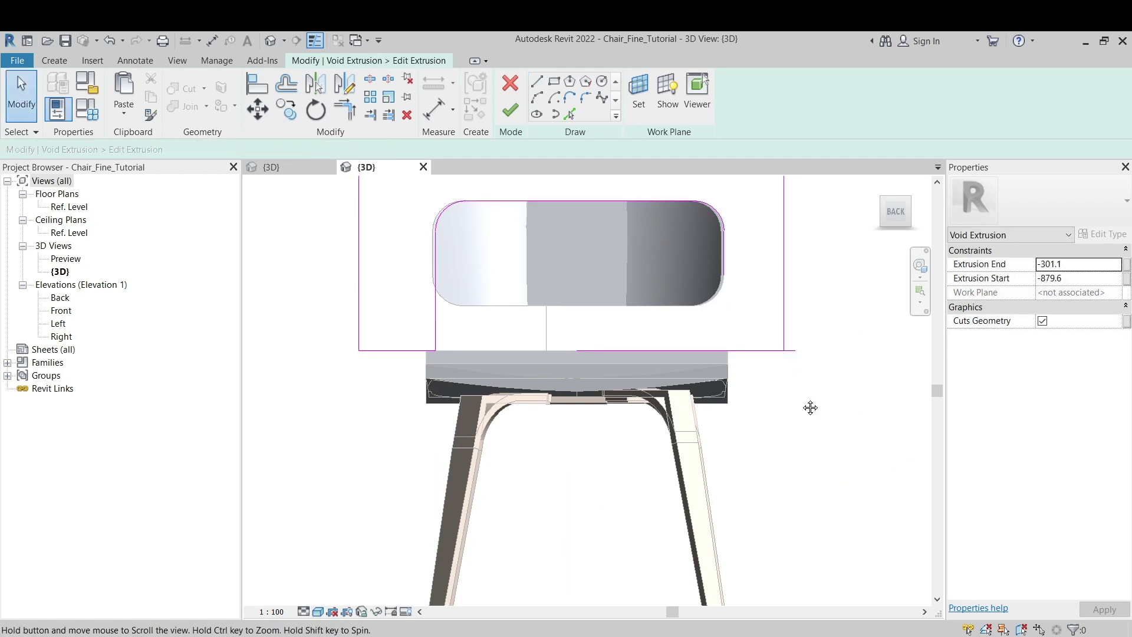
{"action": "middle_click_drag", "start_coordinate": [808, 405], "coordinate": [753, 457]}
{"action": "key", "text": "t"}
{"action": "key", "text": "r"}
{"action": "left_click", "coordinate": [675, 328]}
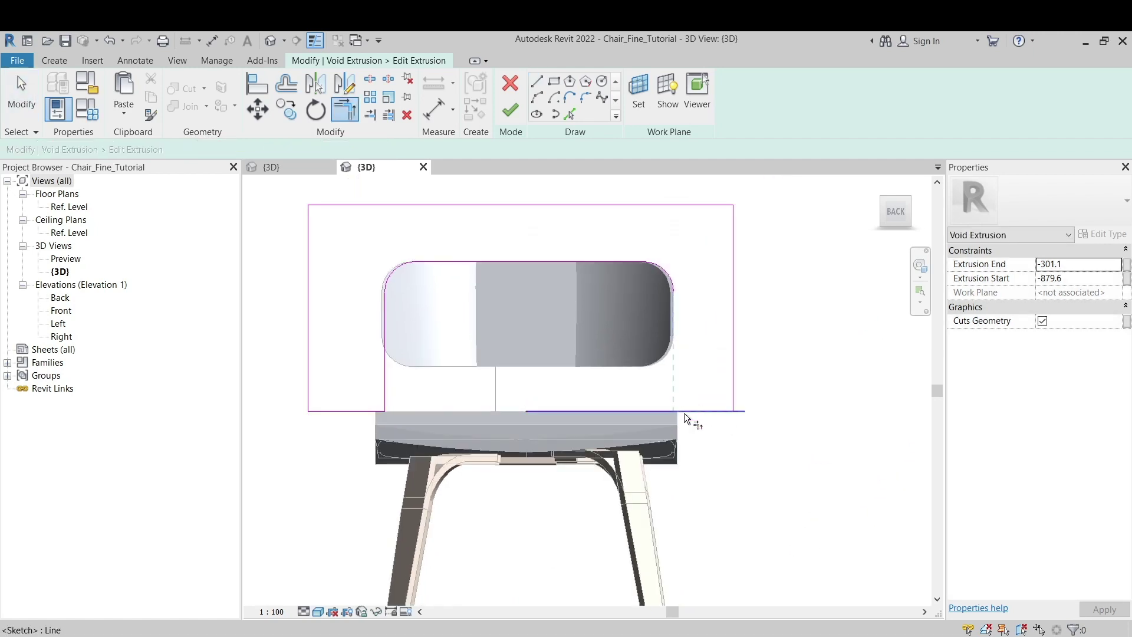
{"action": "left_click", "coordinate": [698, 413]}
{"action": "key", "text": "Escape"}
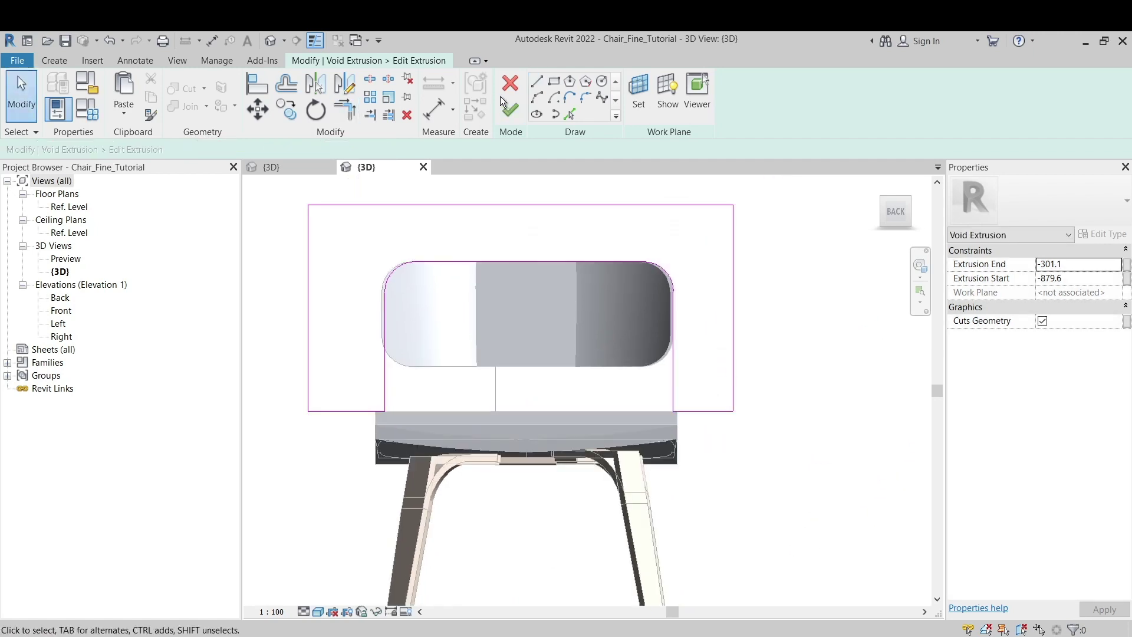
{"action": "left_click", "coordinate": [510, 110]}
{"action": "mouse_move", "coordinate": [463, 395]}
{"action": "middle_mouse_down", "text": "shift"}
{"action": "mouse_move", "coordinate": [669, 469]}
{"action": "mouse_move", "coordinate": [834, 355]}
{"action": "middle_mouse_up", "text": "shift"}
{"action": "key", "text": "Escape"}
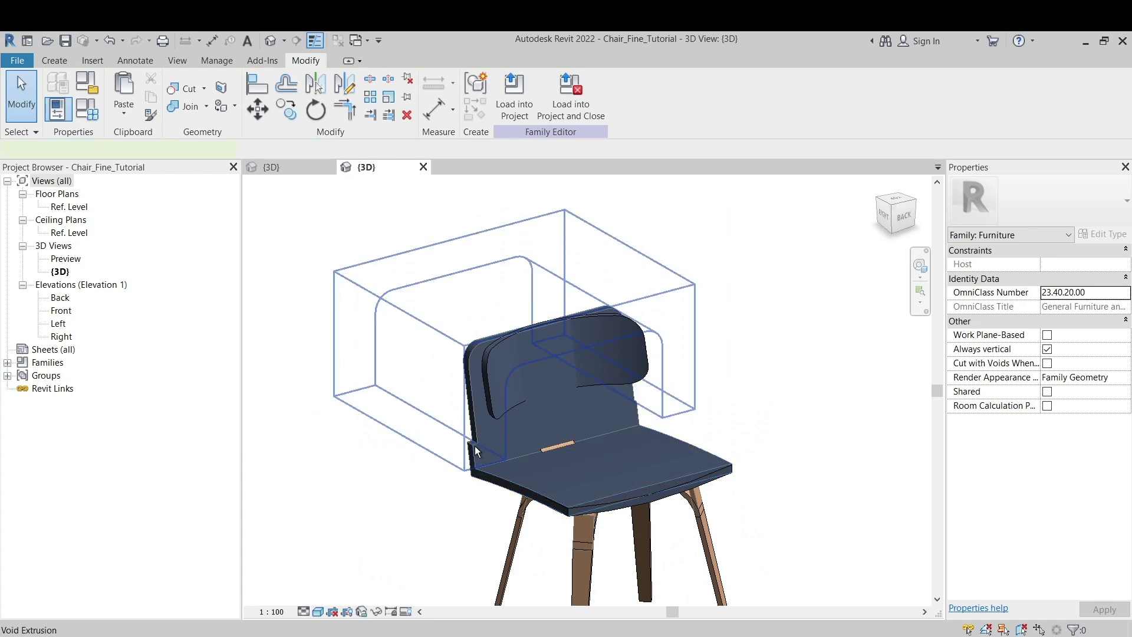
Step: Compare the reshaped void and backrest with the example chairs placed in the project, then return to the chair family
{"action": "left_click", "coordinate": [675, 415]}
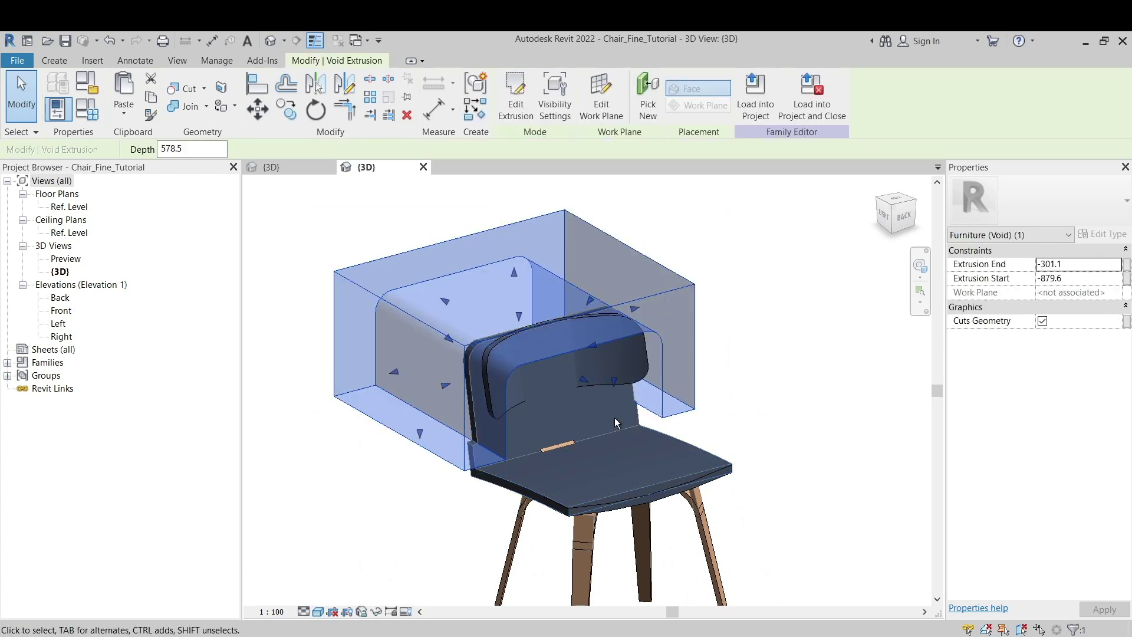
{"action": "left_click", "coordinate": [296, 167]}
{"action": "scroll", "coordinate": [611, 472], "scroll_direction": "down", "scroll_amount": 2}
{"action": "middle_click_drag", "start_coordinate": [610, 473], "coordinate": [837, 342]}
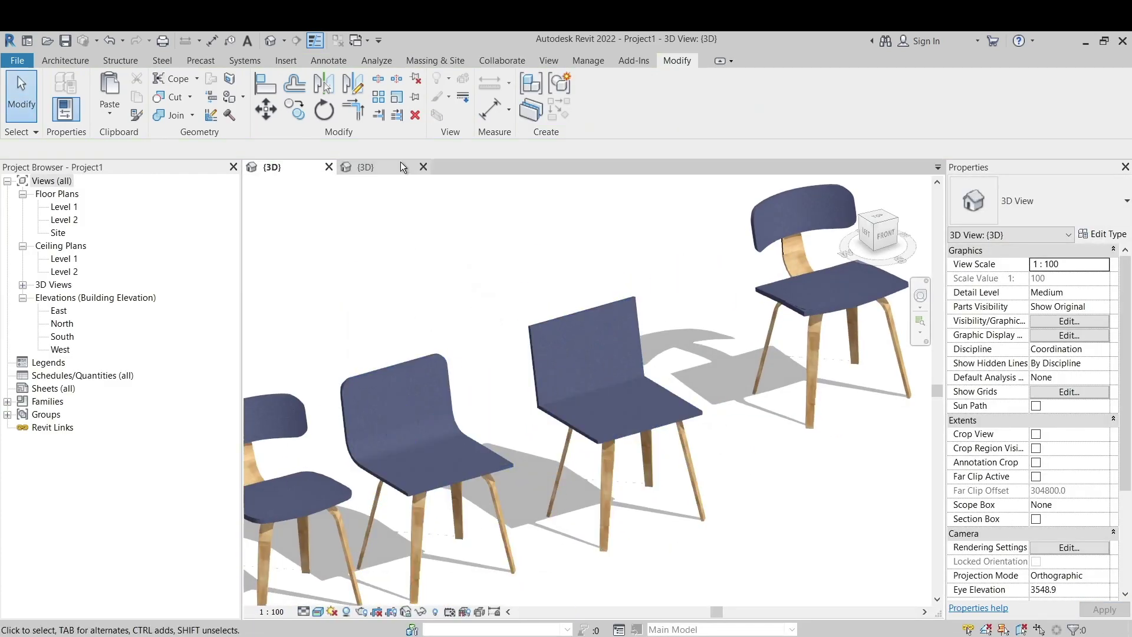
{"action": "left_click", "coordinate": [379, 165]}
{"action": "middle_click_drag", "start_coordinate": [732, 362], "coordinate": [655, 408], "text": "shift"}
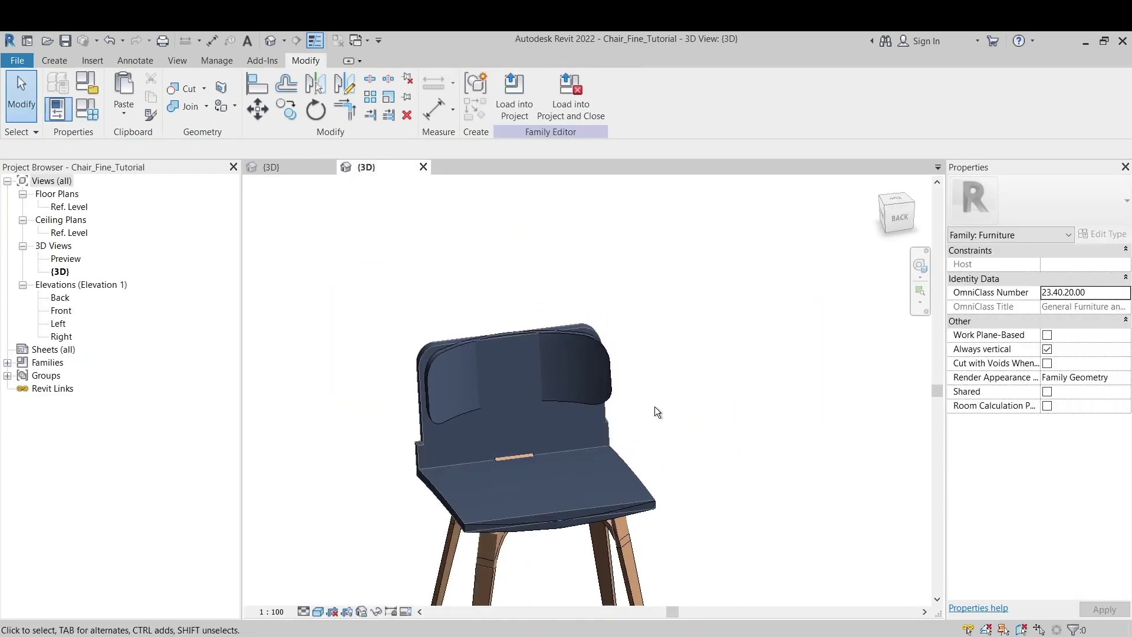
Step: Edit the void's sketch to align its inner vertical sides with the outer edges of the seat, and finish the sketch
{"action": "left_click", "coordinate": [611, 416]}
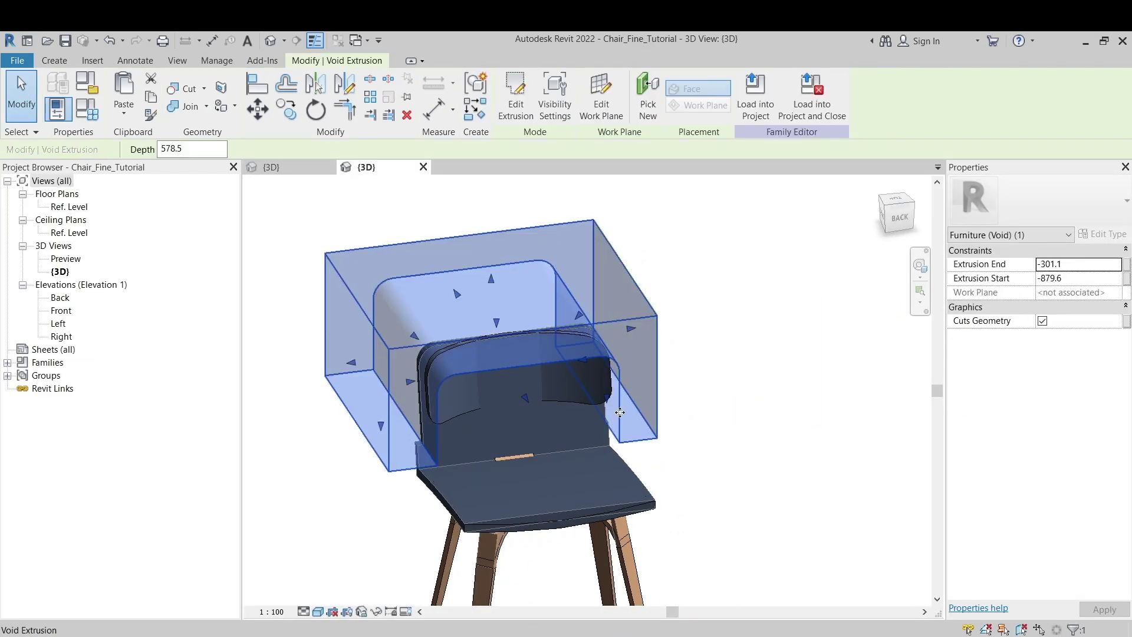
{"action": "left_click", "coordinate": [906, 223]}
{"action": "left_click", "coordinate": [515, 95]}
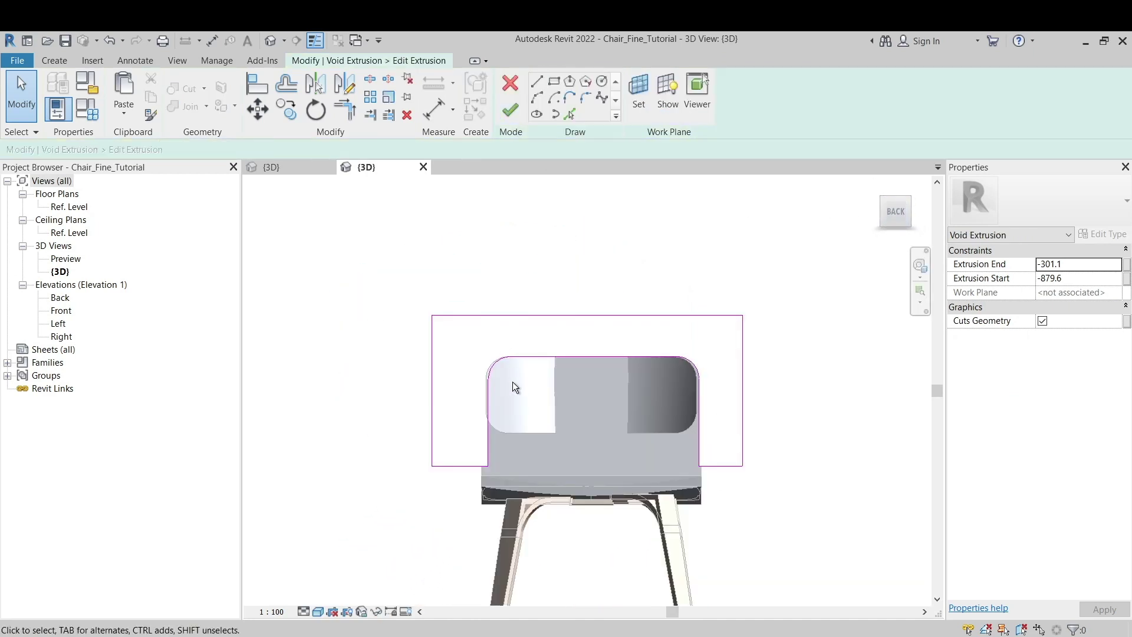
{"action": "scroll", "coordinate": [488, 451], "scroll_direction": "up", "scroll_amount": 3}
{"action": "key", "text": "a"}
{"action": "key", "text": "l"}
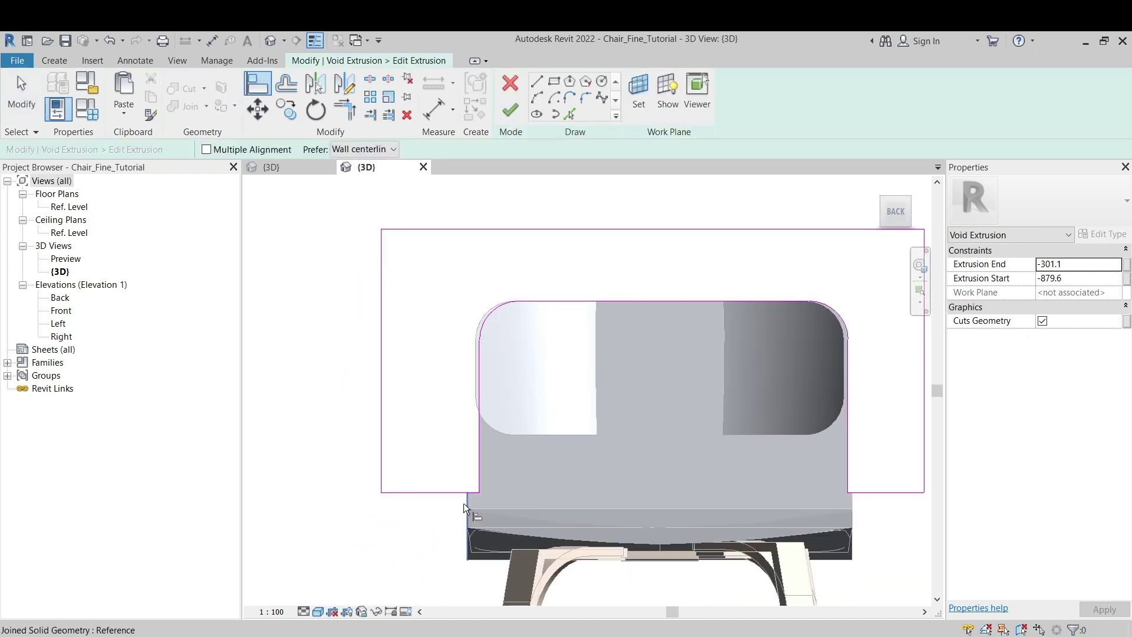
{"action": "left_click", "coordinate": [478, 457]}
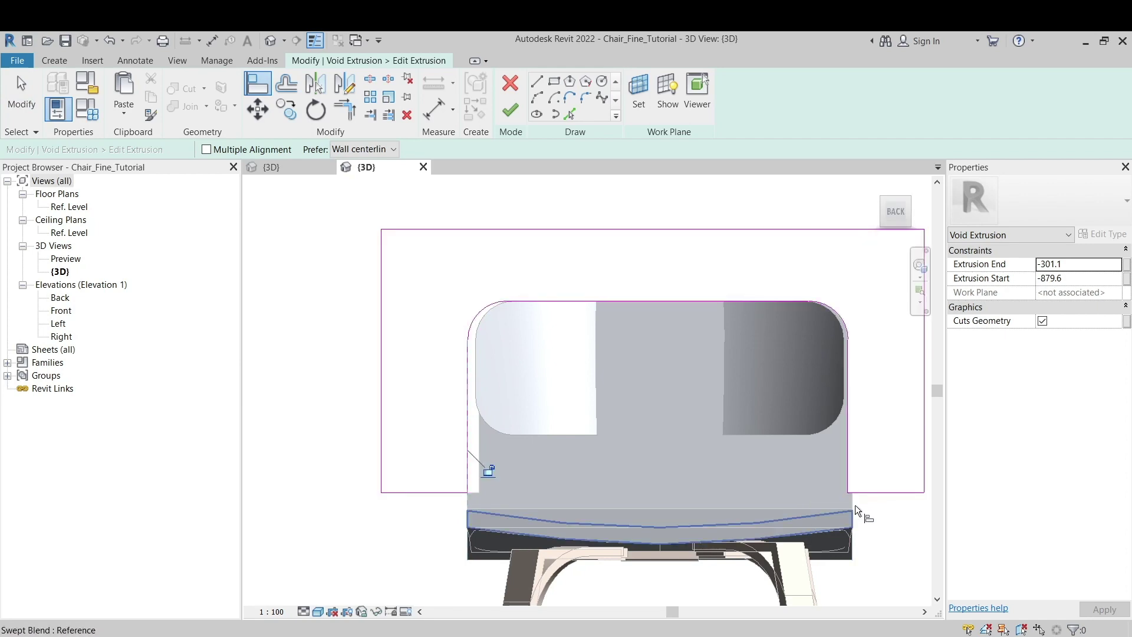
{"action": "left_click", "coordinate": [511, 110]}
{"action": "middle_click_drag", "start_coordinate": [488, 440], "coordinate": [487, 415], "text": "shift"}
{"action": "left_click", "coordinate": [871, 463]}
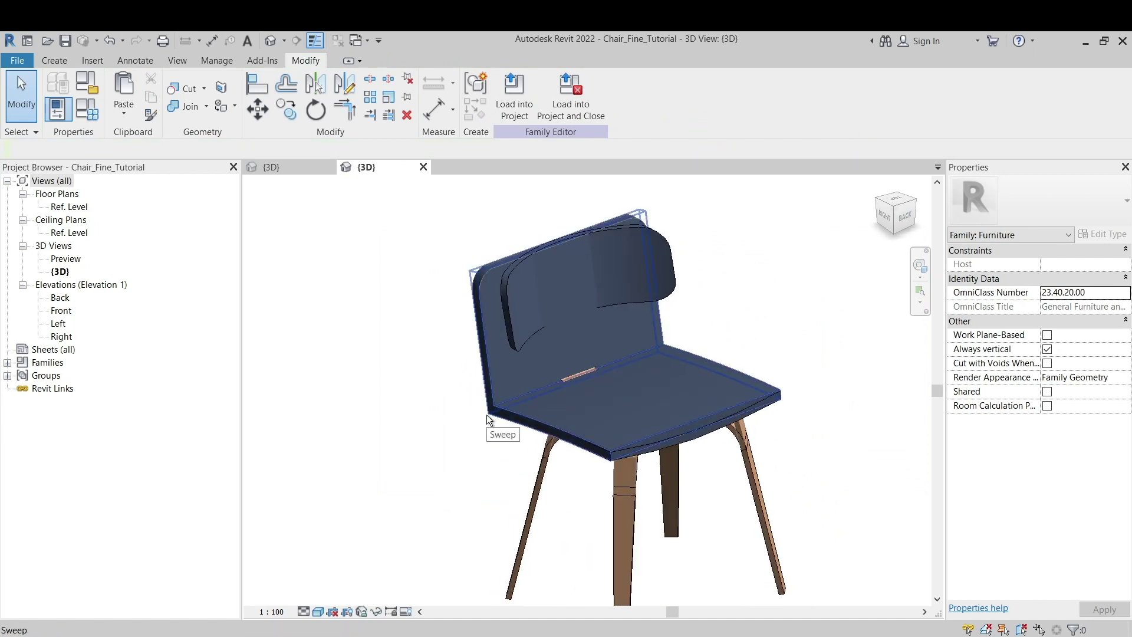
Step: Uncut the simplified seat-and-back sweep from the backrest void extrusion
{"action": "left_click", "coordinate": [487, 416]}
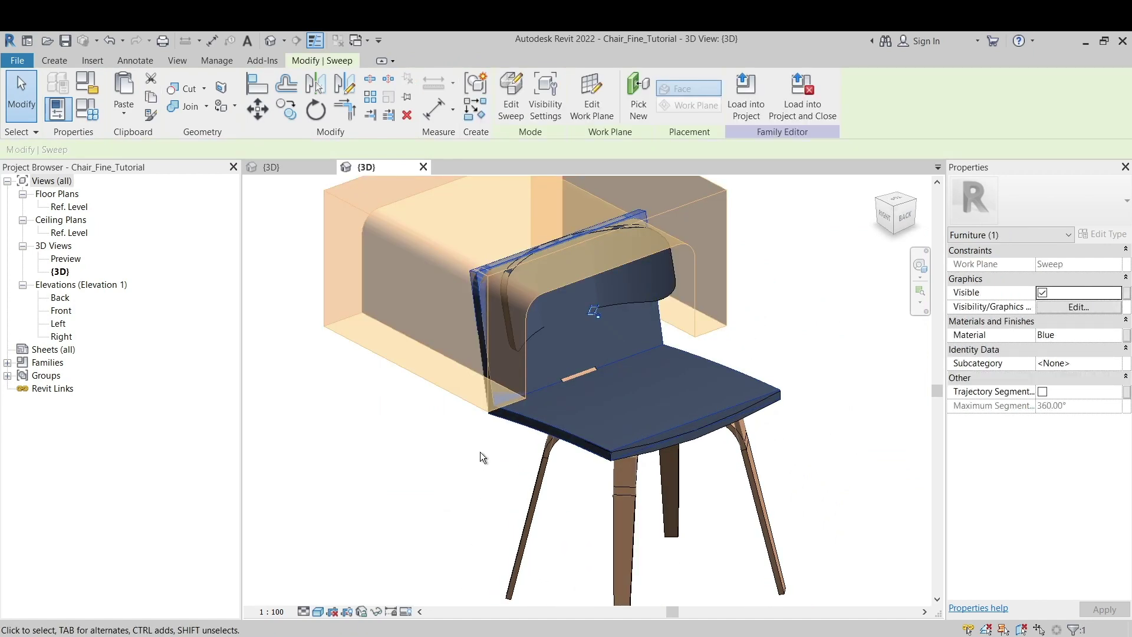
{"action": "left_click", "coordinate": [480, 452]}
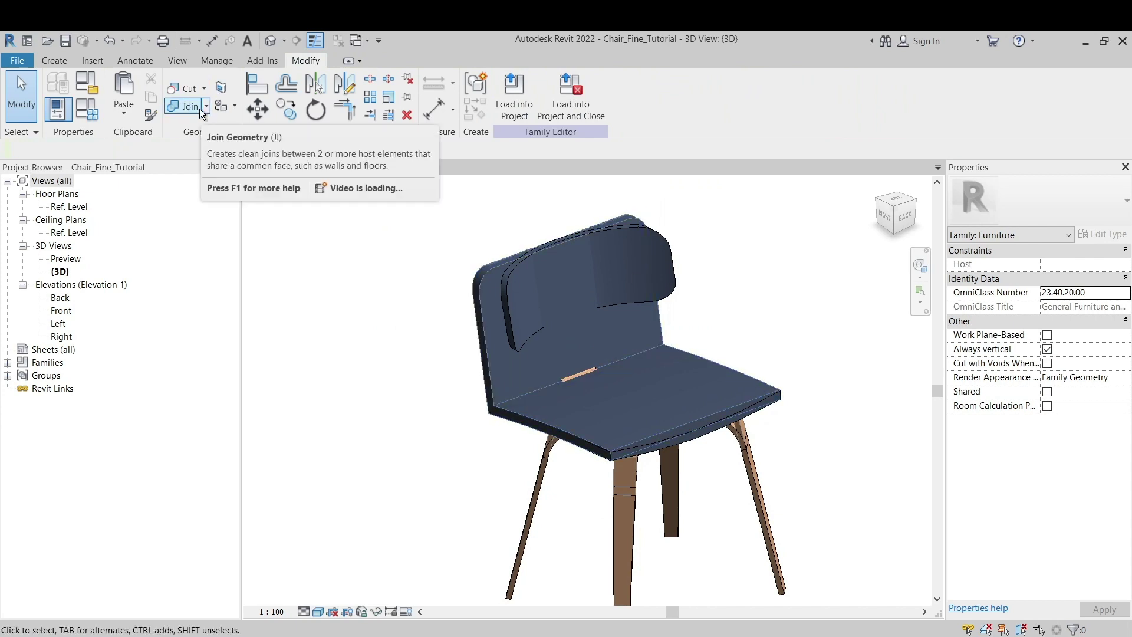
{"action": "left_click", "coordinate": [205, 90]}
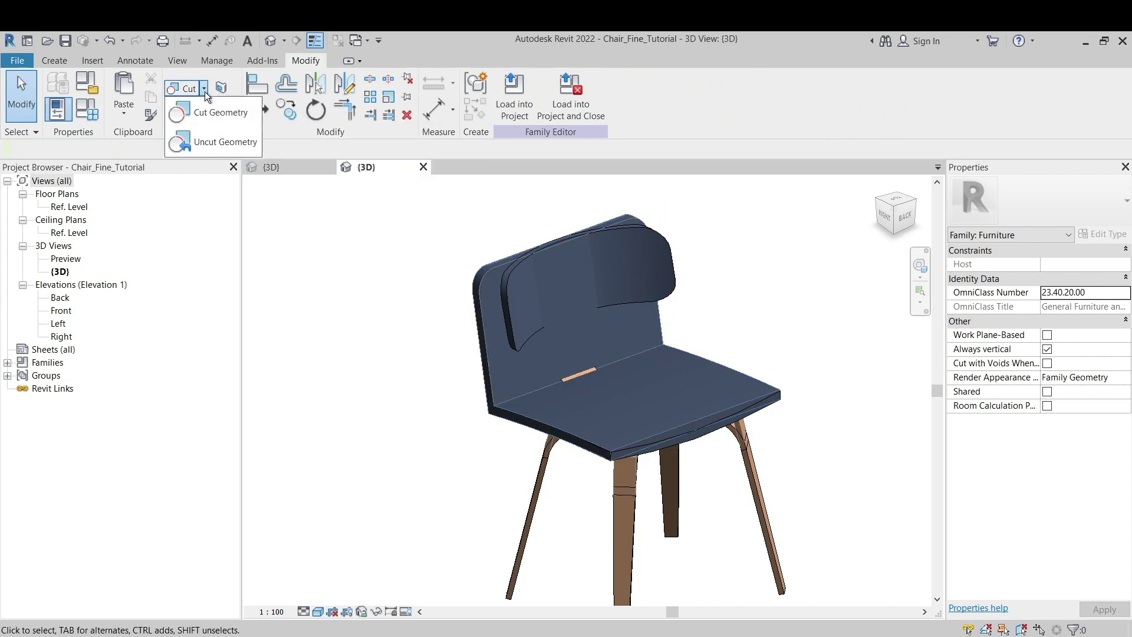
{"action": "left_click", "coordinate": [223, 143]}
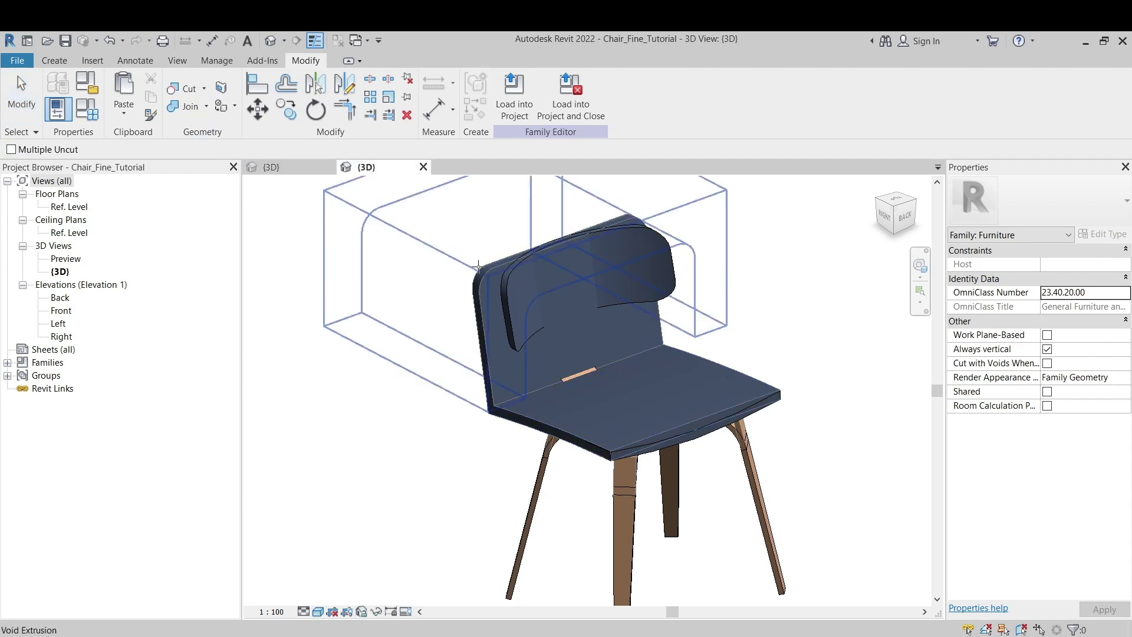
{"action": "left_click", "coordinate": [509, 255]}
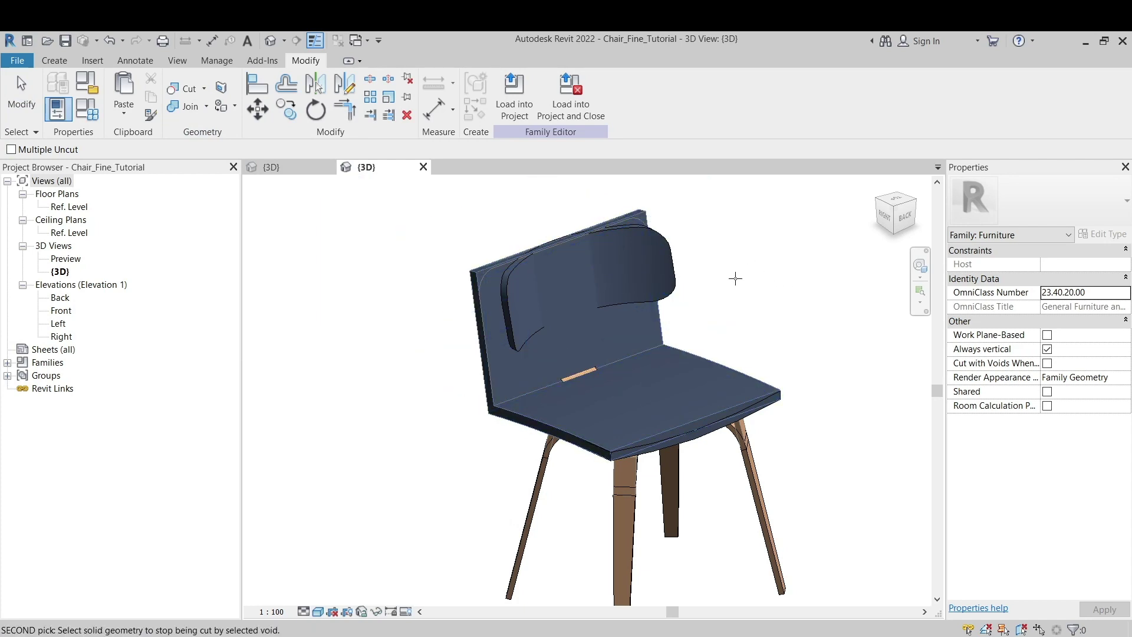
{"action": "key", "text": "Escape"}
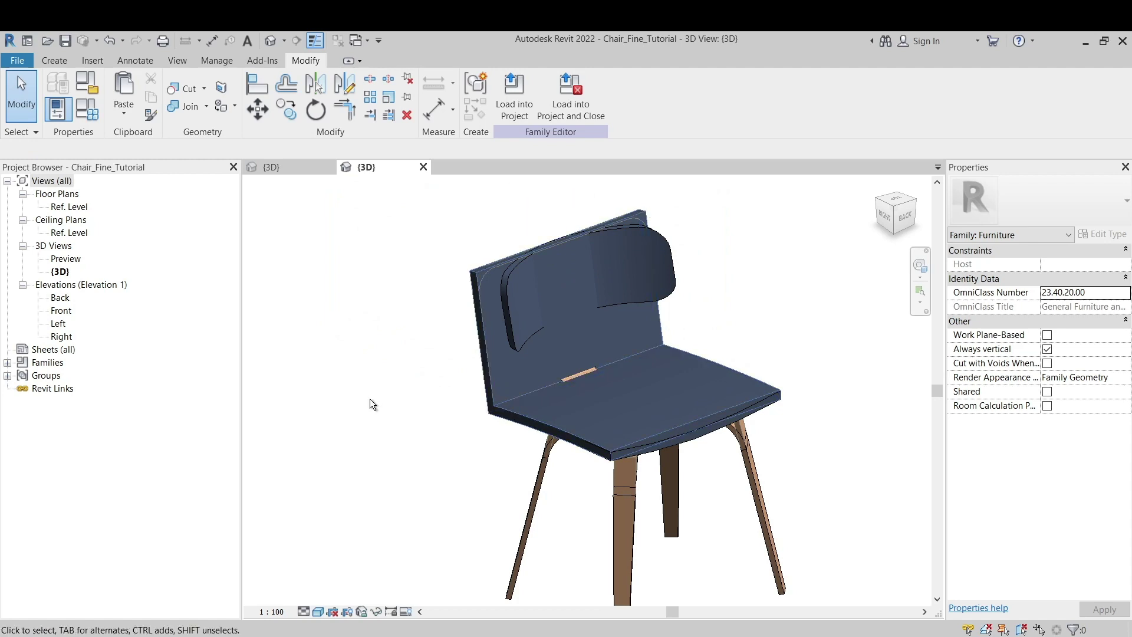
Step: Isolate the uncut seat-and-back sweep to review its detail-level visibility settings, then restore the hidden elements and reselect the sweep
{"action": "left_click", "coordinate": [791, 394]}
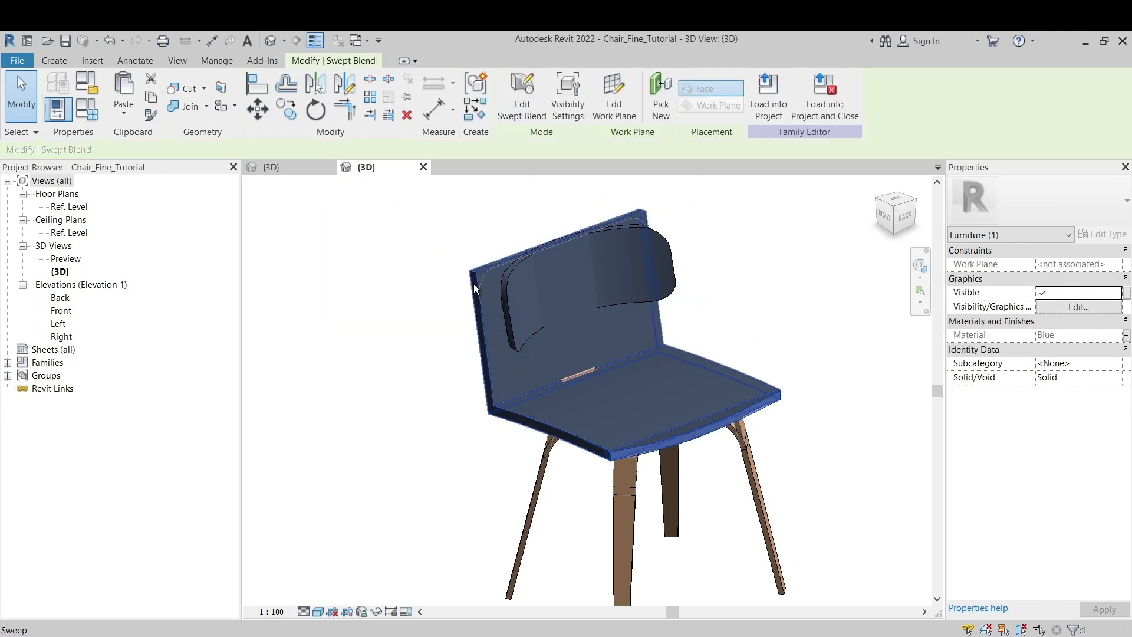
{"action": "left_click", "coordinate": [628, 458]}
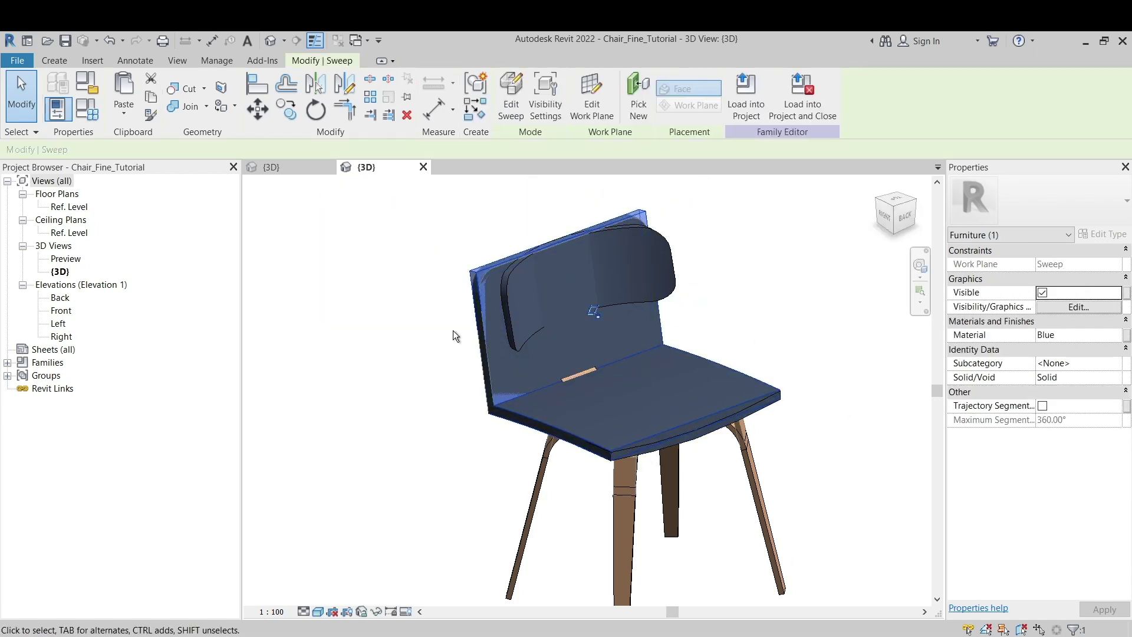
{"action": "key", "text": "h"}
{"action": "key", "text": "i"}
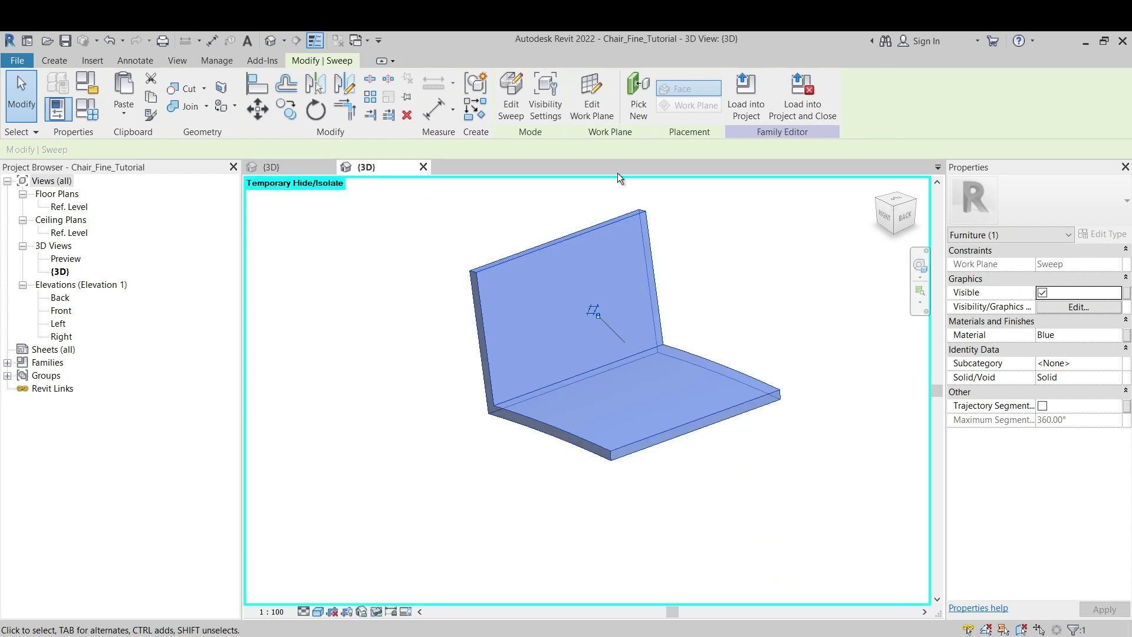
{"action": "left_click", "coordinate": [1078, 307]}
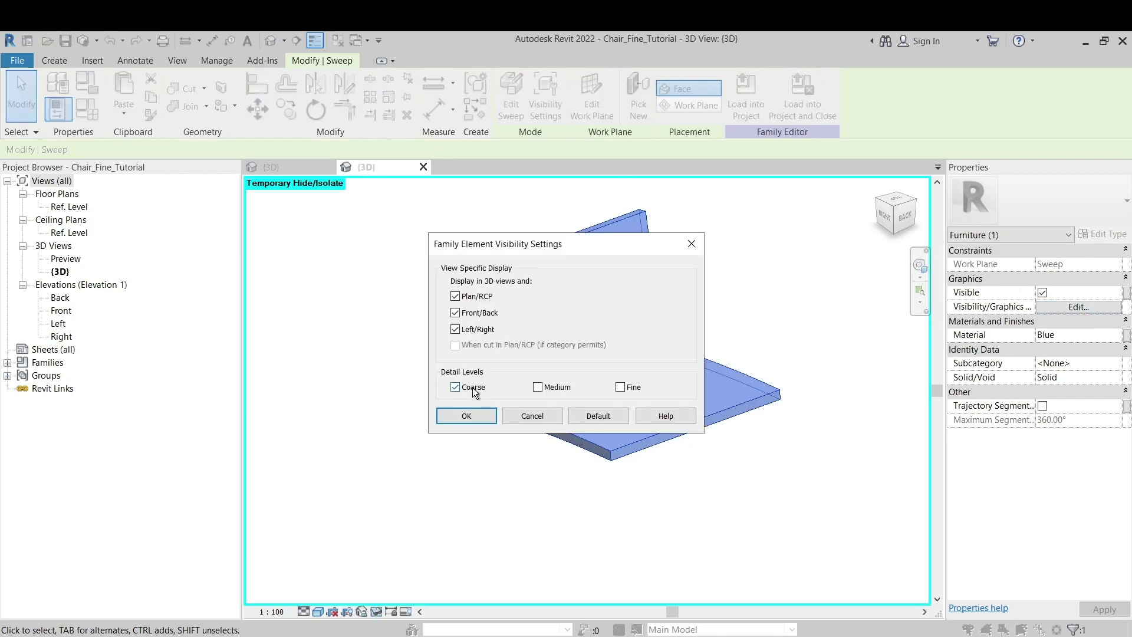
{"action": "left_click", "coordinate": [466, 415]}
{"action": "key", "text": "h"}
{"action": "key", "text": "r"}
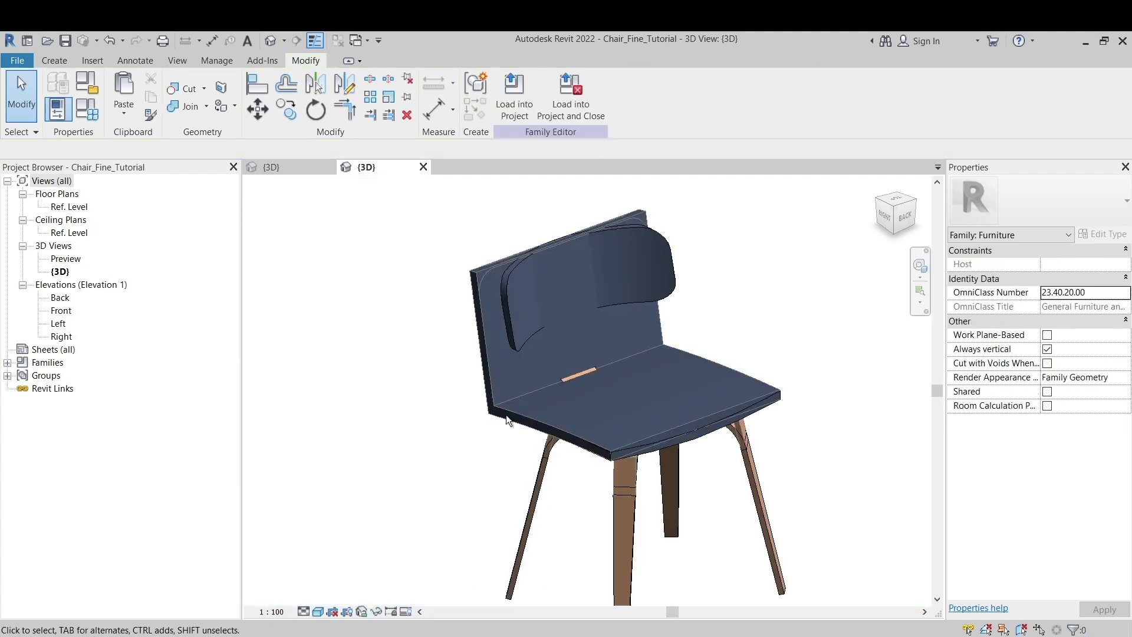
{"action": "left_click", "coordinate": [506, 415]}
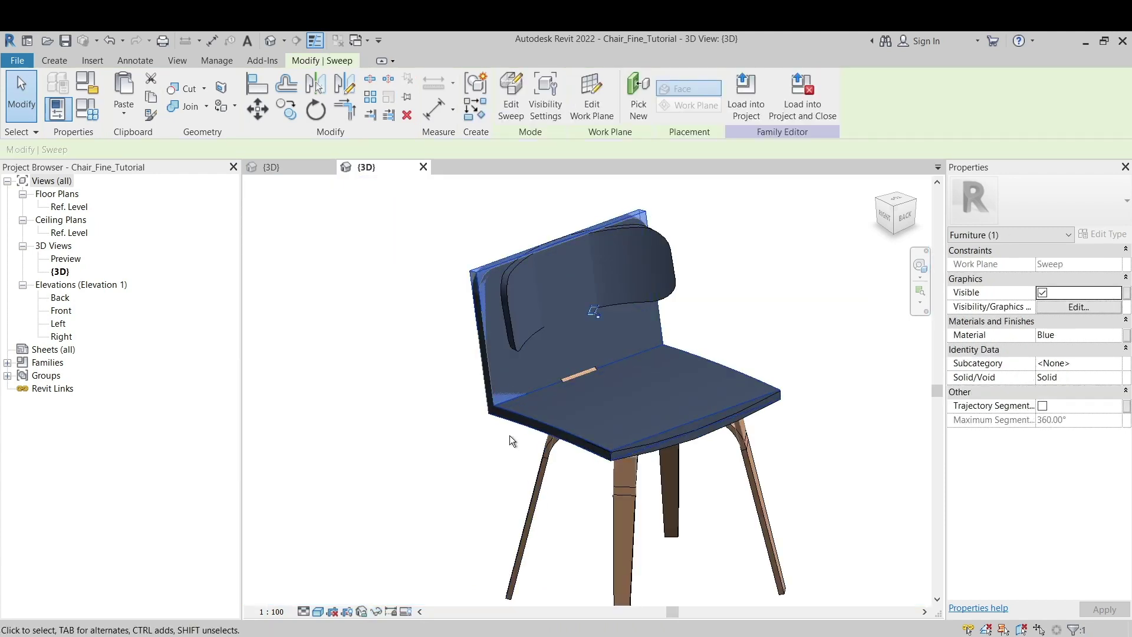
Step: Temporarily hide the simplified Coarse sweep and set the other seat-and-back sweep to display only at the Medium detail level
{"action": "key", "text": "h"}
{"action": "key", "text": "h"}
{"action": "left_click", "coordinate": [486, 372]}
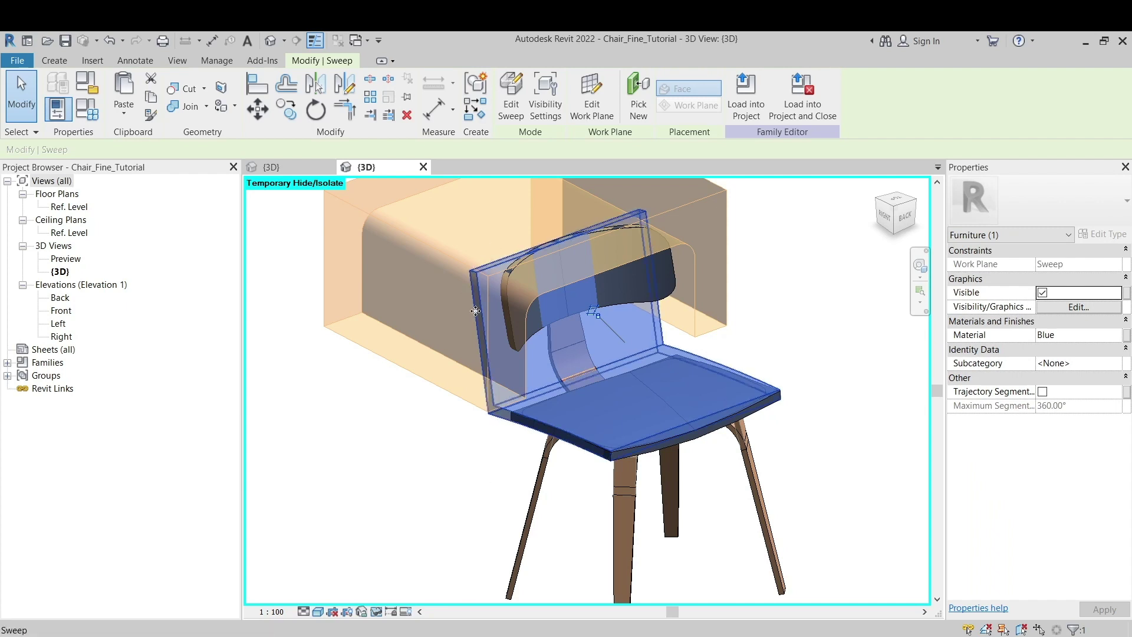
{"action": "left_click", "coordinate": [1078, 307]}
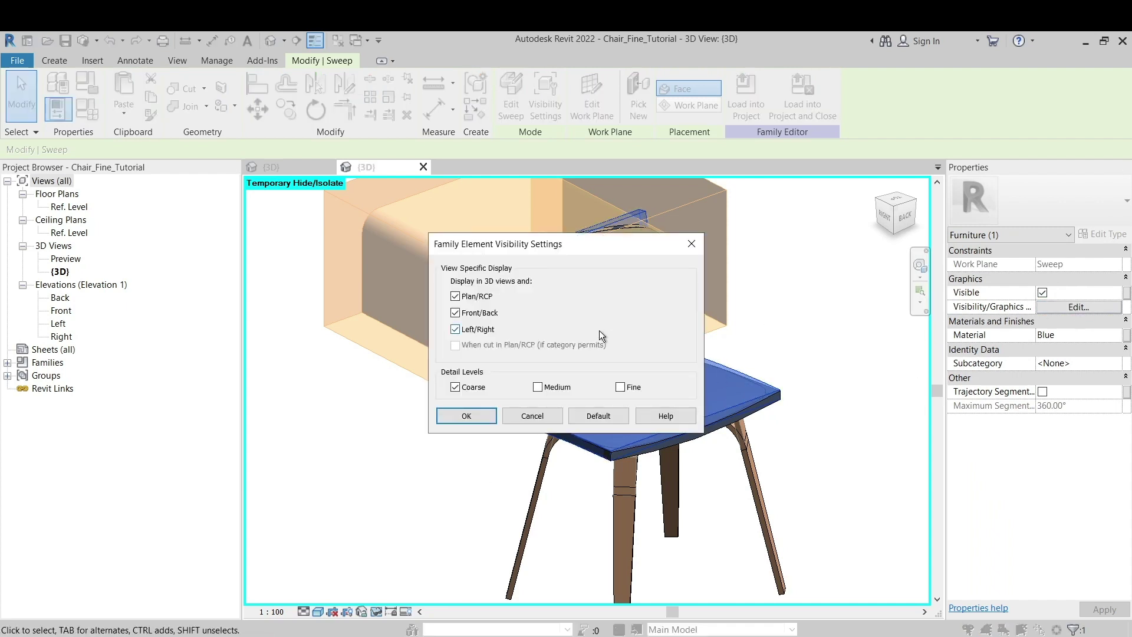
{"action": "left_click", "coordinate": [537, 386]}
{"action": "left_click", "coordinate": [455, 387]}
{"action": "left_click", "coordinate": [466, 416]}
{"action": "left_click", "coordinate": [776, 312]}
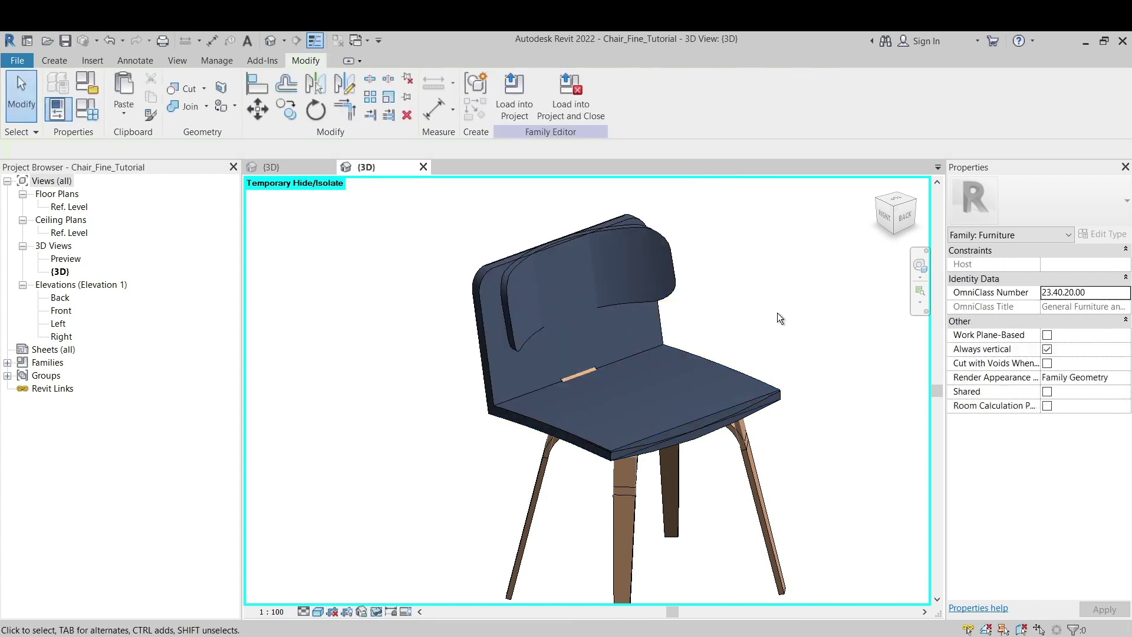
Step: Temporarily hide the seat-and-back sweep and the square-cornered seat blend to inspect the geometry beneath, then restore all hidden elements
{"action": "left_click", "coordinate": [482, 341]}
{"action": "key", "text": "Escape"}
{"action": "left_click", "coordinate": [487, 369]}
{"action": "key", "text": "h"}
{"action": "key", "text": "h"}
{"action": "key", "text": "h"}
{"action": "key", "text": "r"}
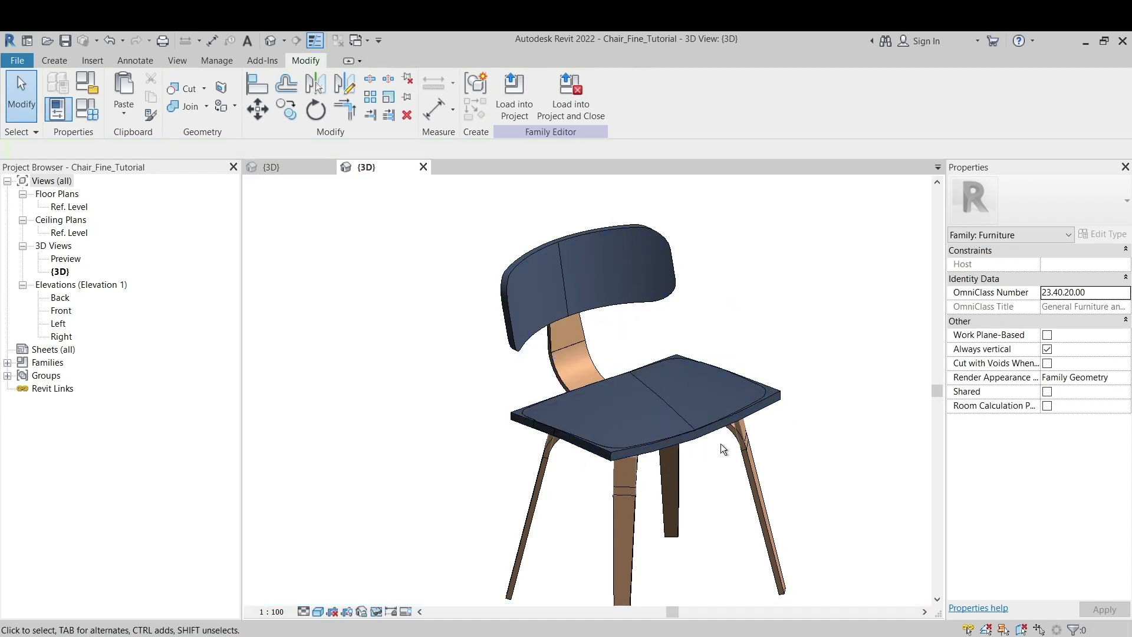
{"action": "left_click", "coordinate": [773, 394]}
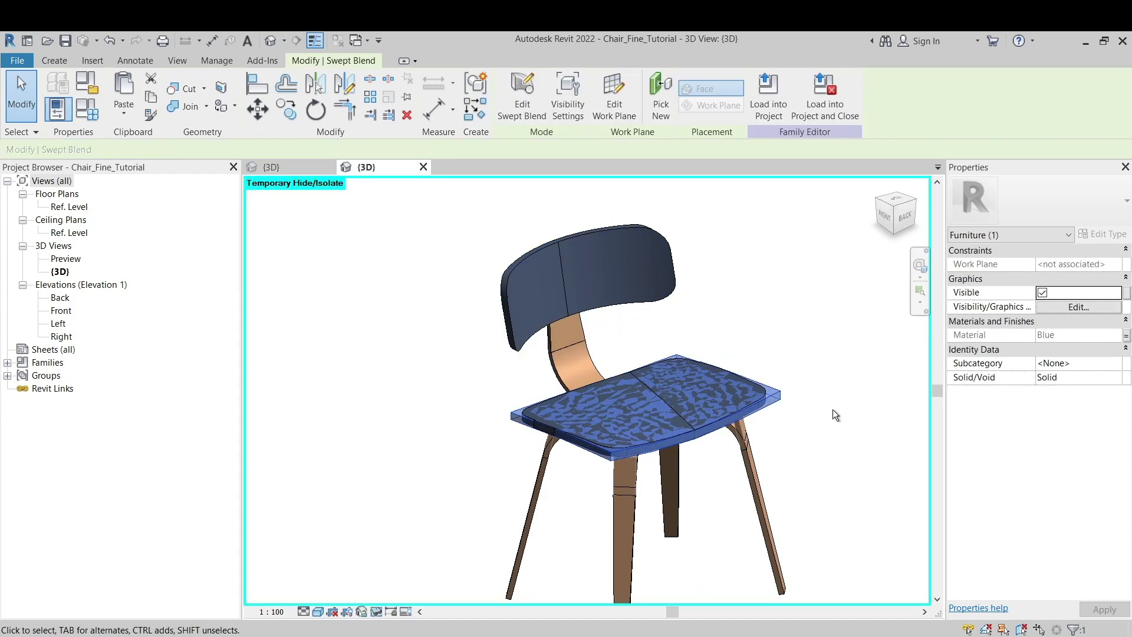
{"action": "key", "text": "Escape"}
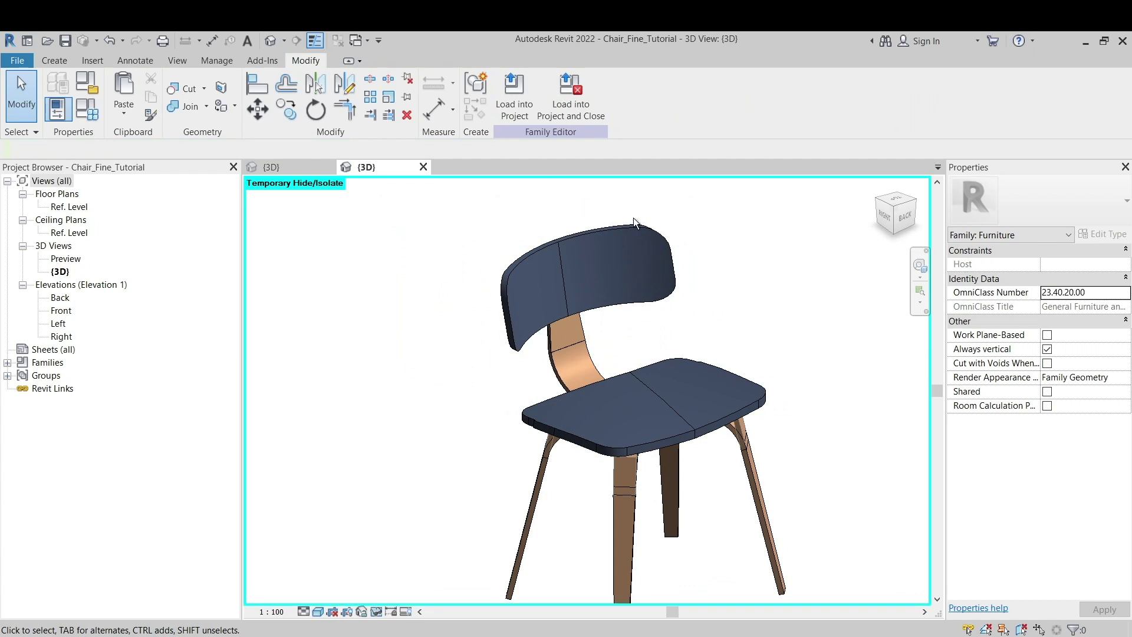
{"action": "key", "text": "h"}
{"action": "key", "text": "r"}
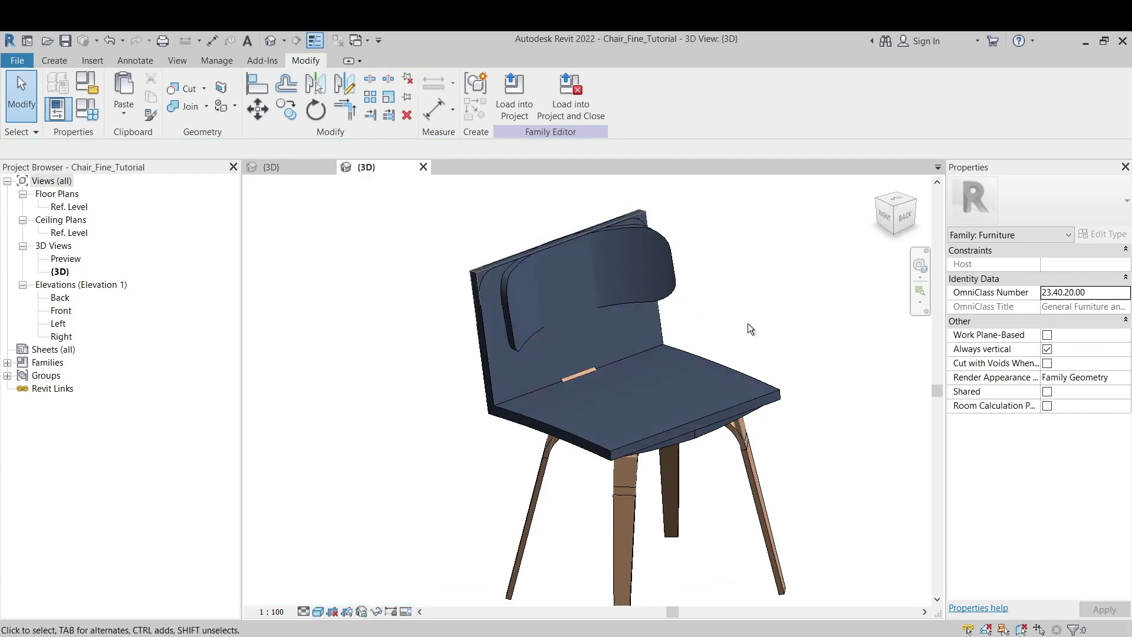
Step: Load the chair family into the project, overwriting the existing version, and frame the updated chair
{"action": "left_click", "coordinate": [525, 106]}
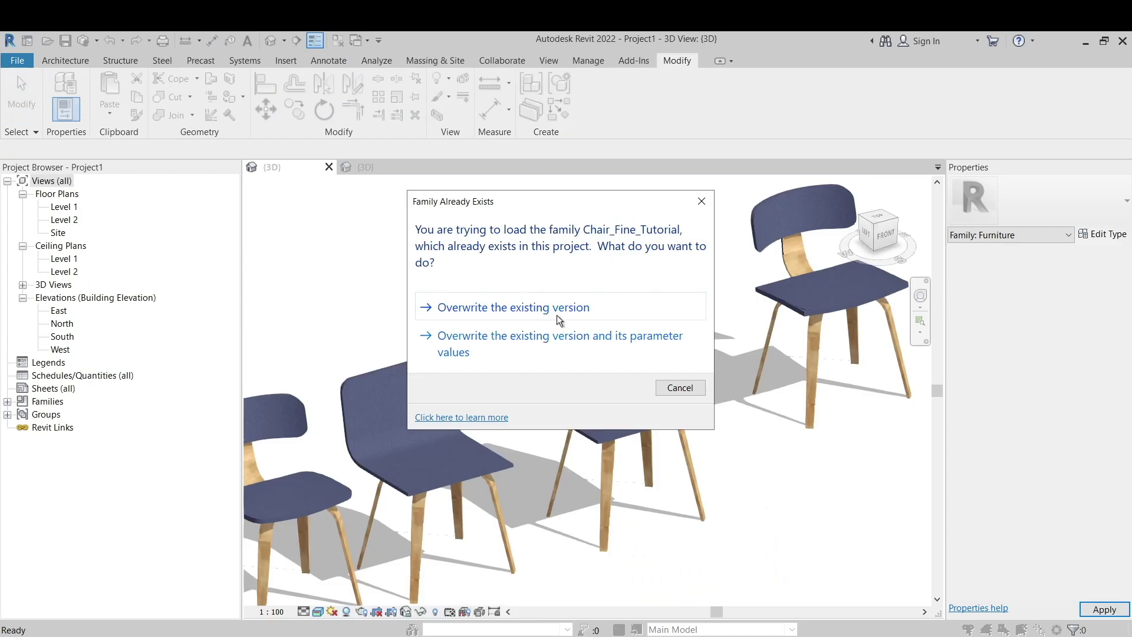
{"action": "left_click", "coordinate": [556, 302]}
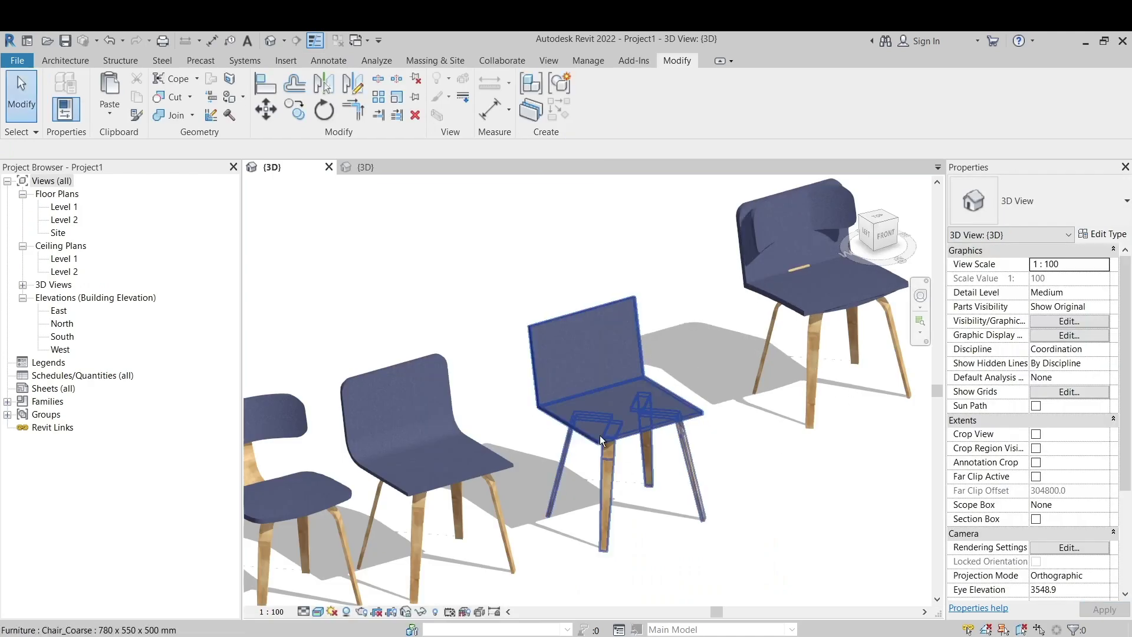
{"action": "scroll", "coordinate": [599, 436], "scroll_direction": "down", "scroll_amount": 2}
{"action": "scroll", "coordinate": [813, 333], "scroll_direction": "up", "scroll_amount": 5}
{"action": "middle_click_drag", "start_coordinate": [793, 346], "coordinate": [740, 383]}
Step: Compare the reloaded chair in the project's 3D view at the Coarse, Fine and Medium detail levels
{"action": "left_click", "coordinate": [303, 612]}
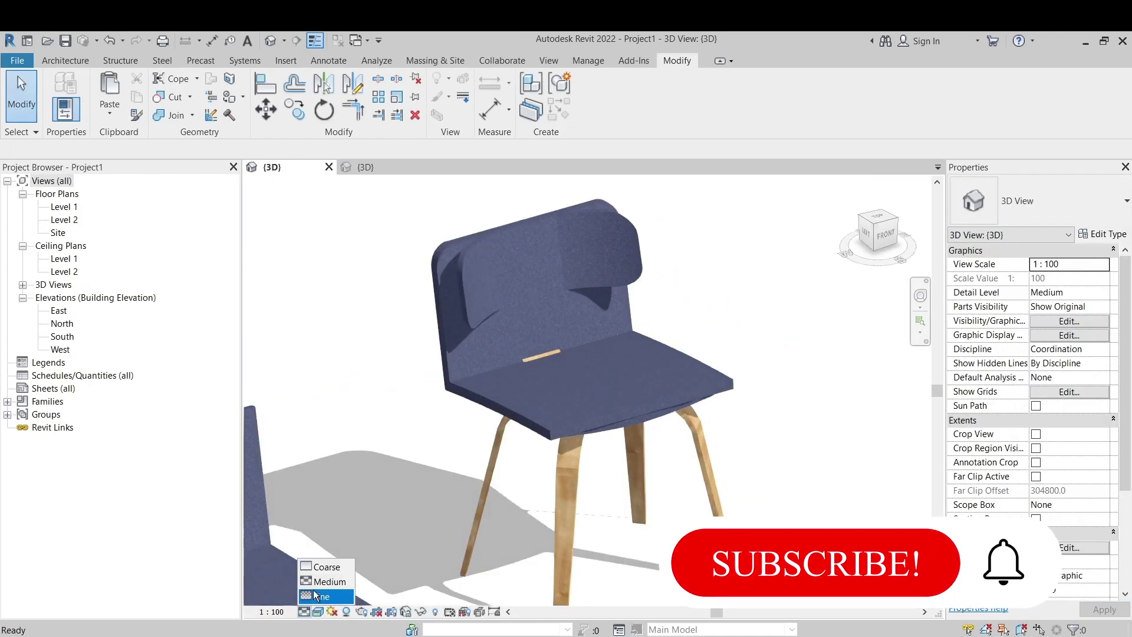
{"action": "left_click", "coordinate": [319, 569]}
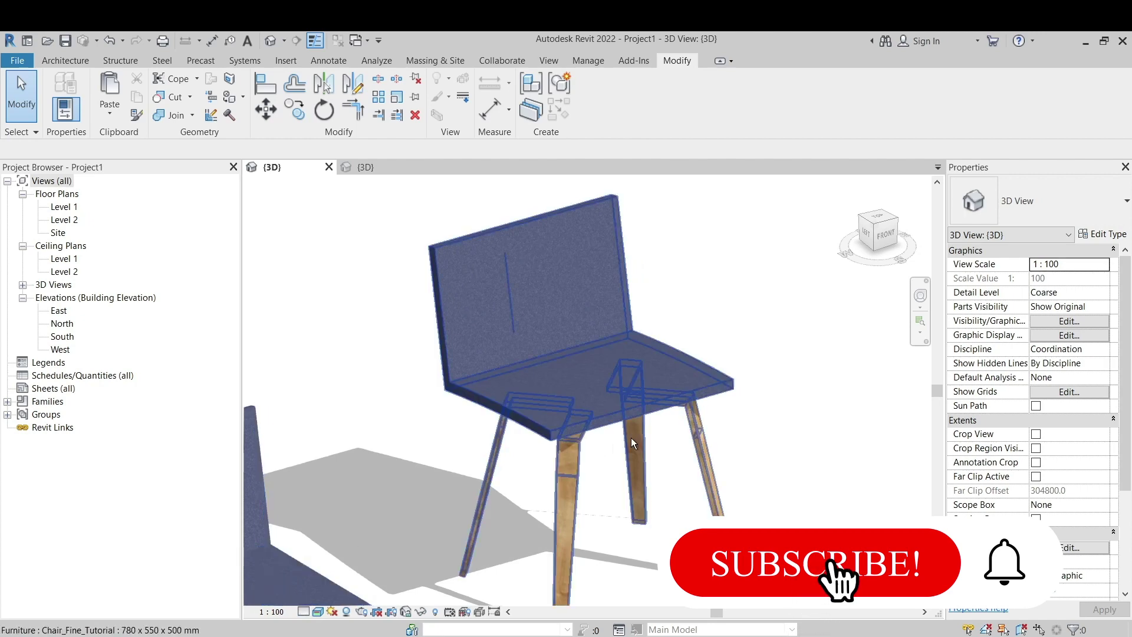
{"action": "left_click", "coordinate": [695, 425]}
{"action": "middle_click_drag", "start_coordinate": [740, 428], "coordinate": [680, 454]}
{"action": "key", "text": "Escape"}
{"action": "left_click", "coordinate": [303, 612]}
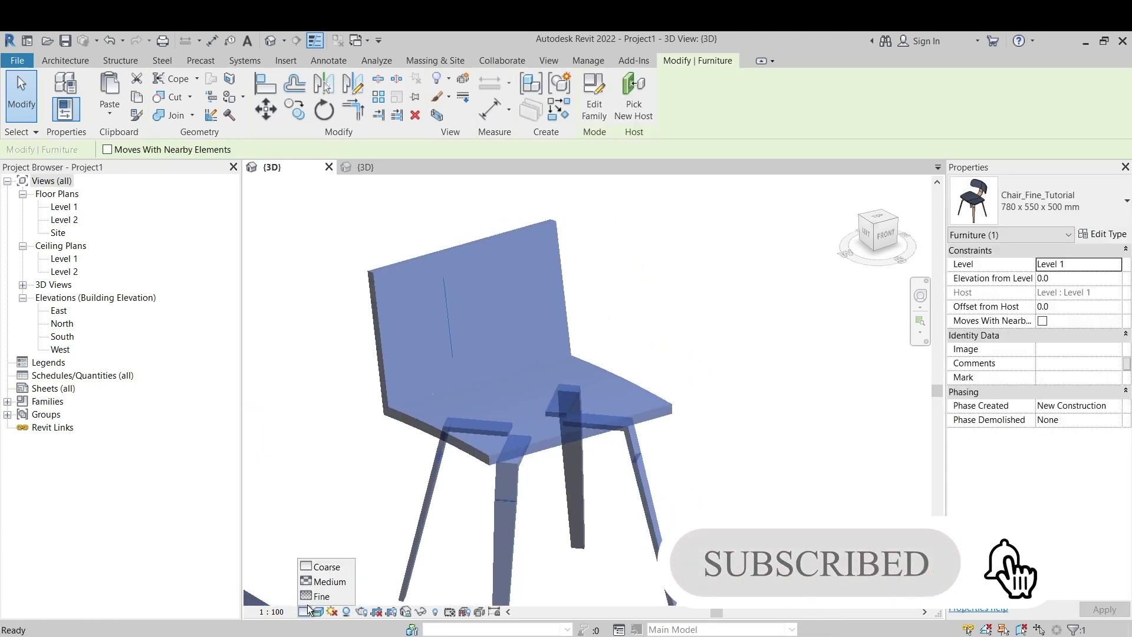
{"action": "left_click", "coordinate": [316, 596]}
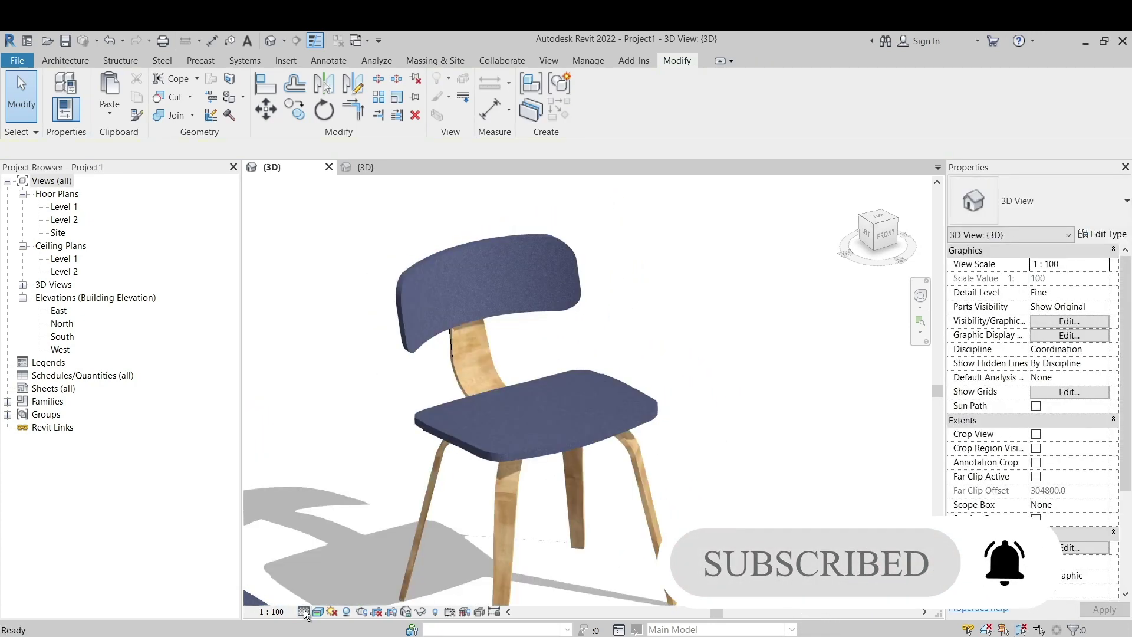
{"action": "left_click", "coordinate": [303, 611]}
{"action": "left_click", "coordinate": [315, 583]}
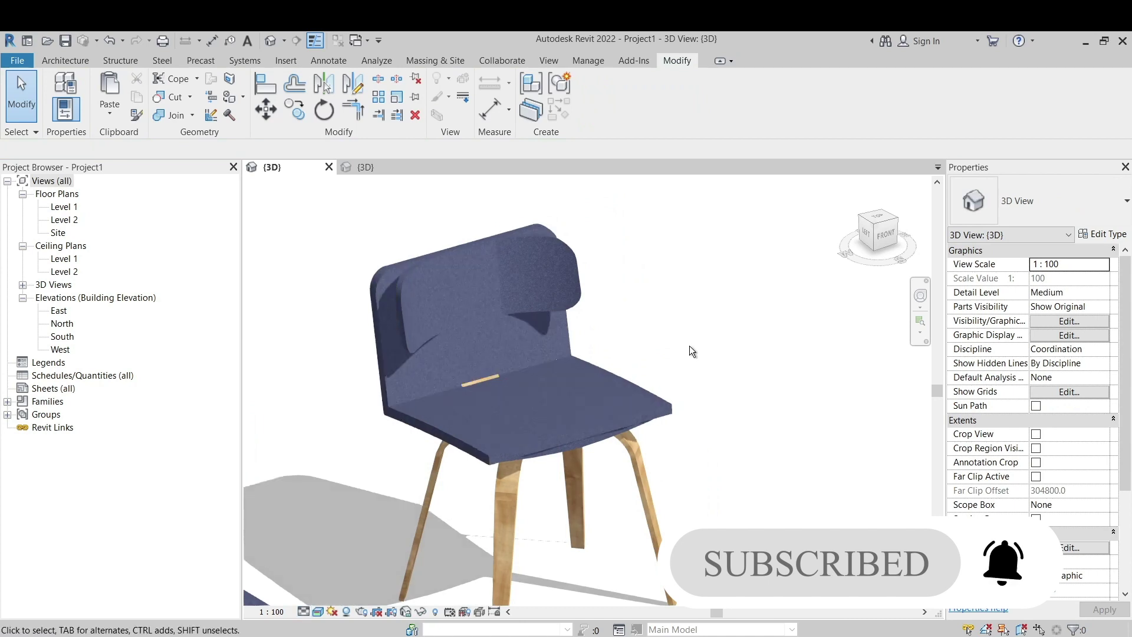
Step: Return to the chair family and turn off the Medium and Coarse detail levels for the curved backrest's void extrusion
{"action": "left_click", "coordinate": [380, 168]}
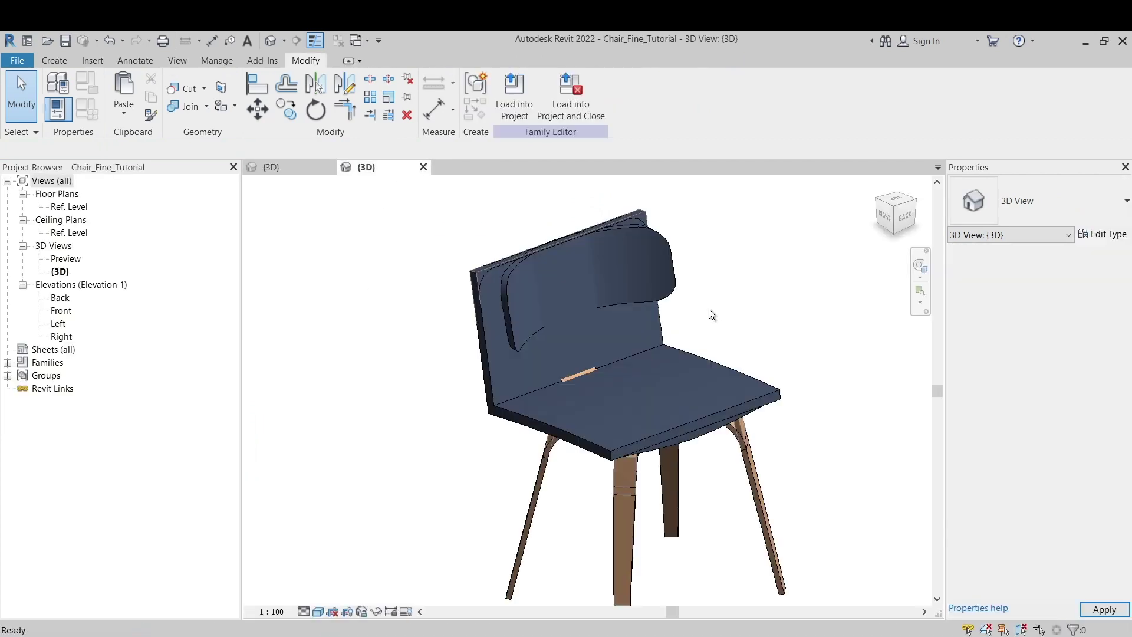
{"action": "left_click", "coordinate": [734, 308]}
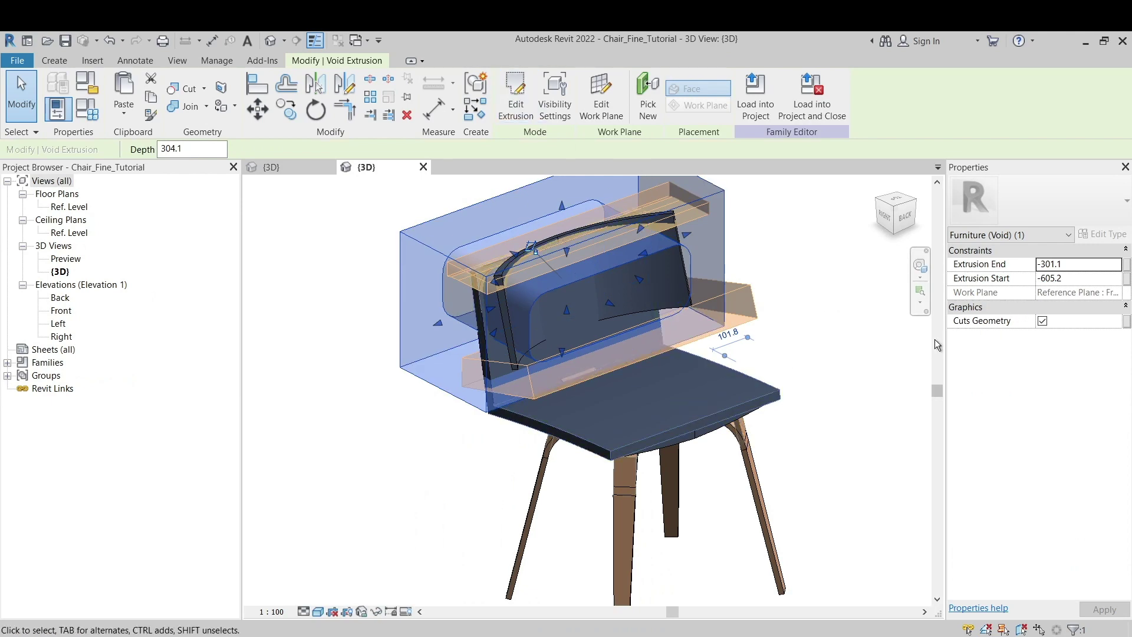
{"action": "left_click", "coordinate": [555, 96]}
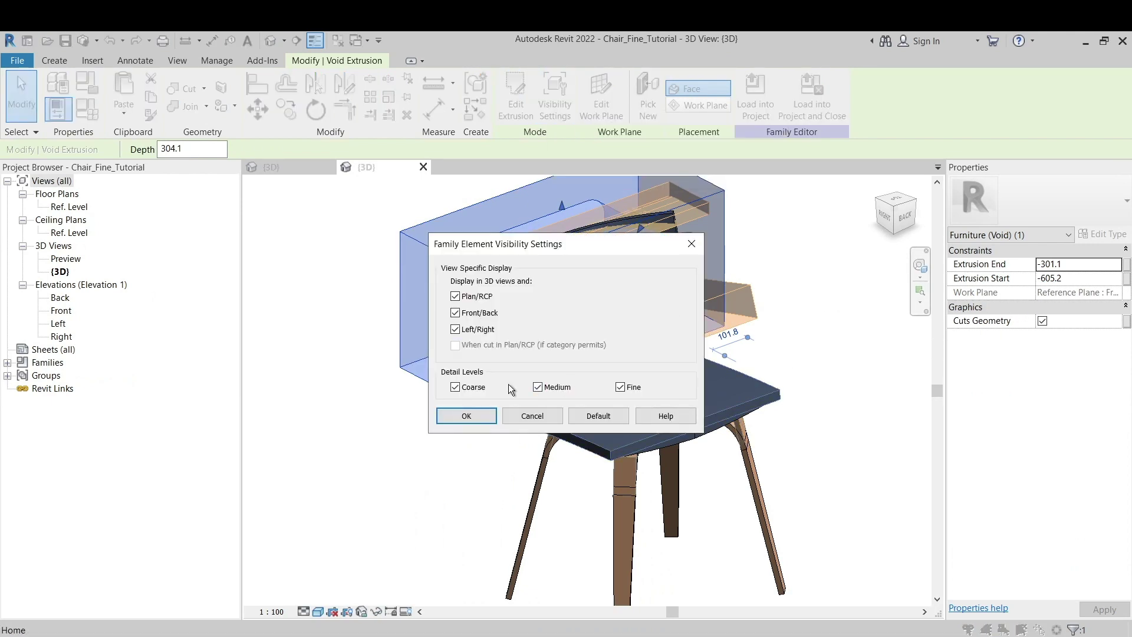
{"action": "left_click", "coordinate": [537, 387]}
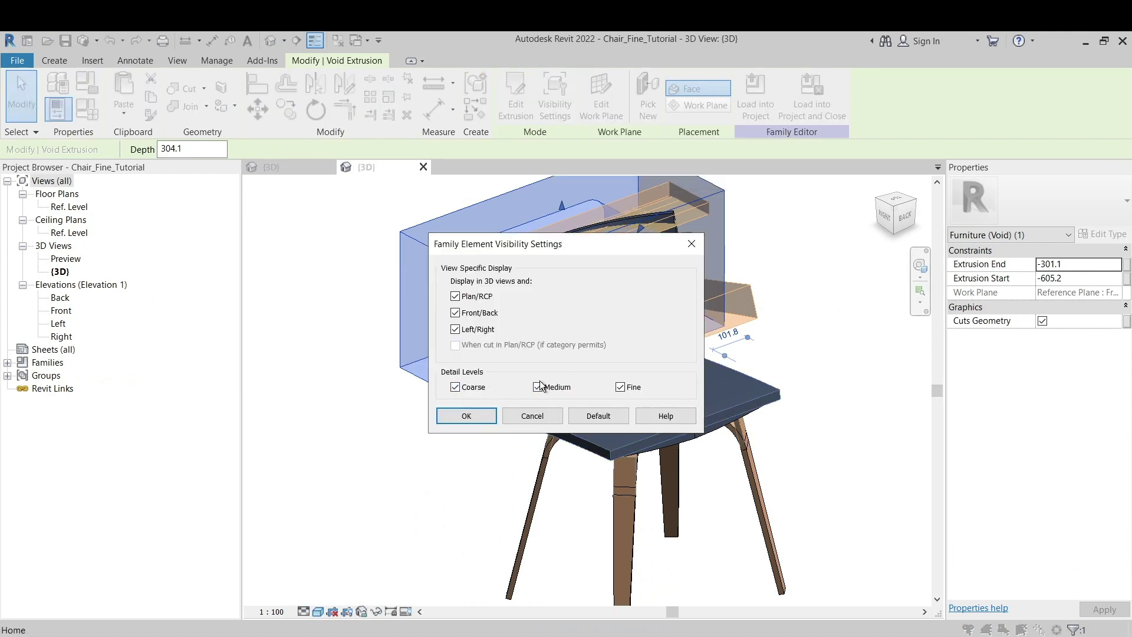
{"action": "left_click", "coordinate": [455, 387]}
{"action": "left_click", "coordinate": [462, 416]}
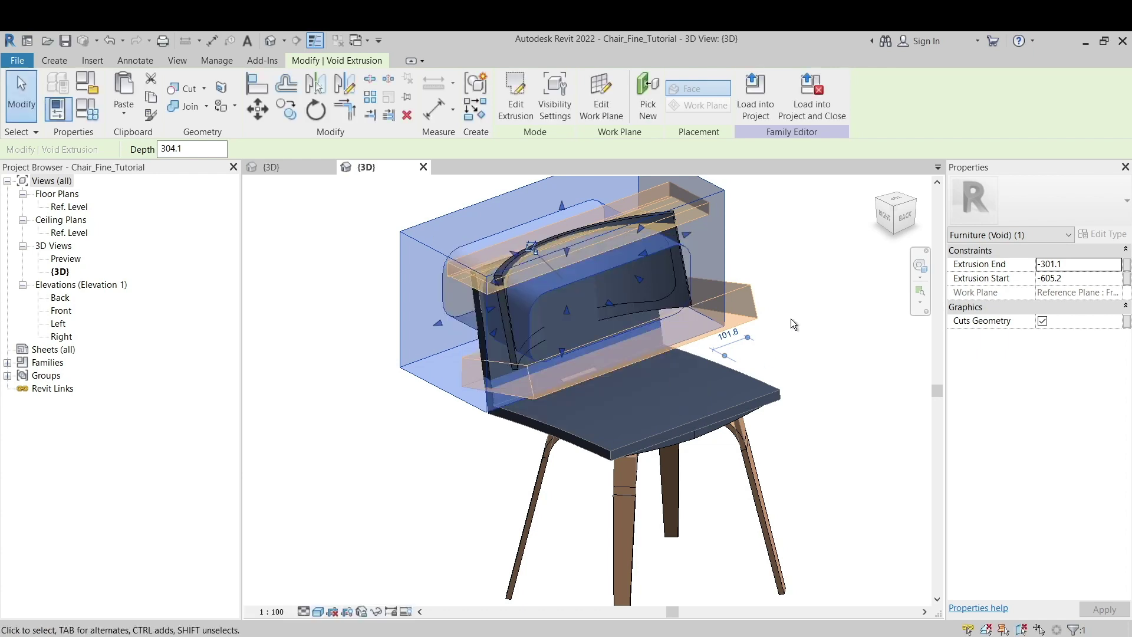
Step: Temporarily hide the void extrusion and turn off the Medium detail level for the curved backrest, leaving only Fine enabled
{"action": "key", "text": "h"}
{"action": "key", "text": "h"}
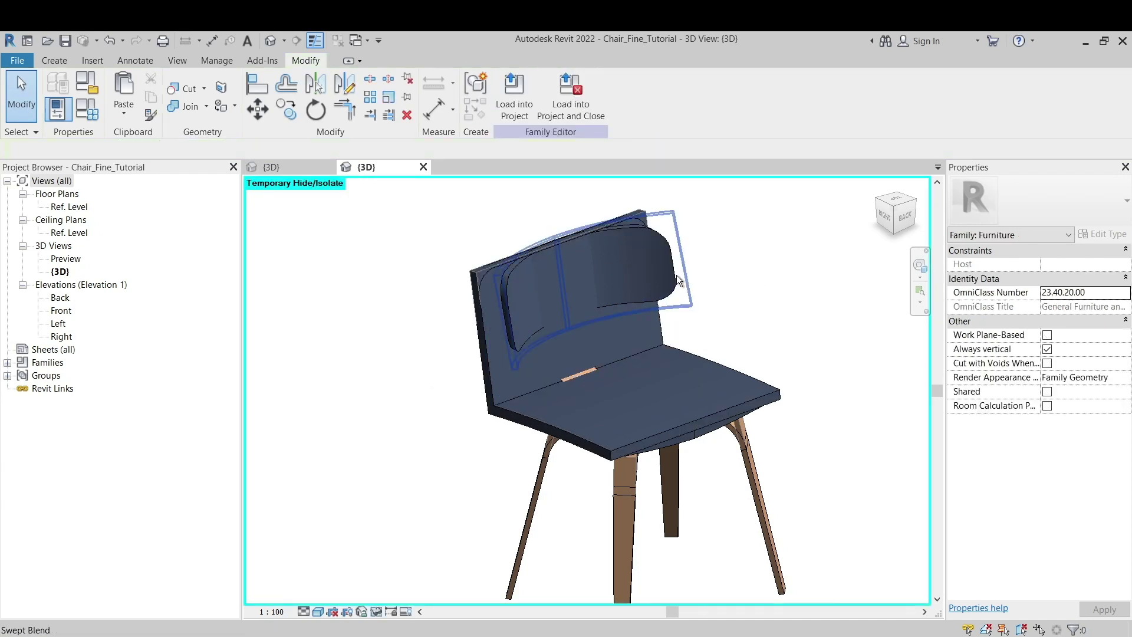
{"action": "left_click", "coordinate": [677, 277]}
{"action": "left_click", "coordinate": [514, 95]}
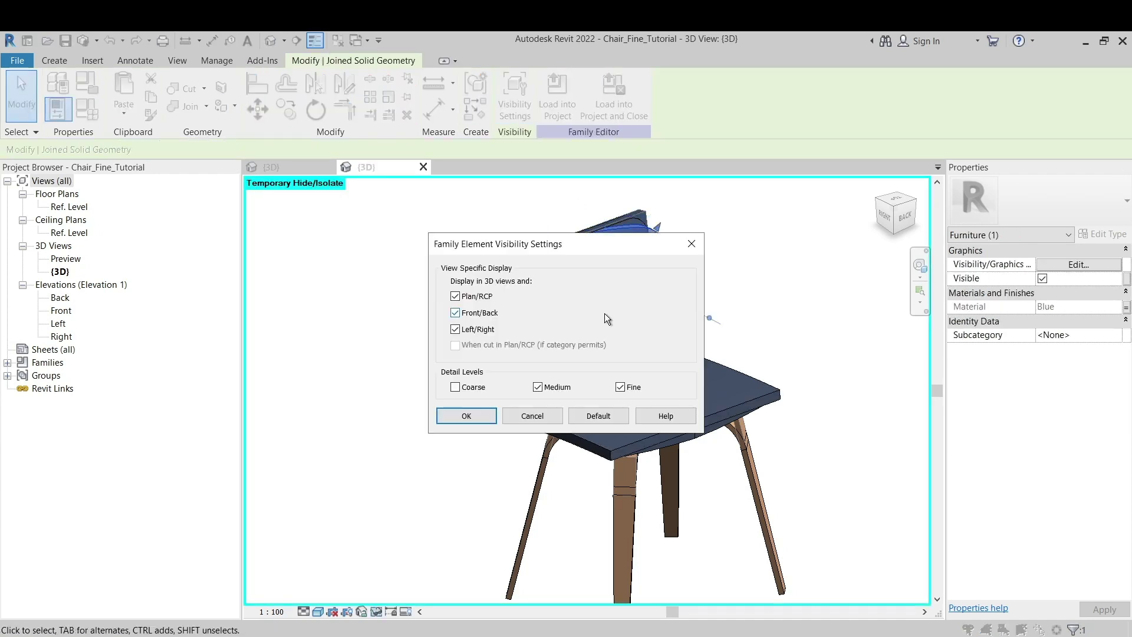
{"action": "left_click", "coordinate": [537, 387]}
{"action": "left_click", "coordinate": [466, 416]}
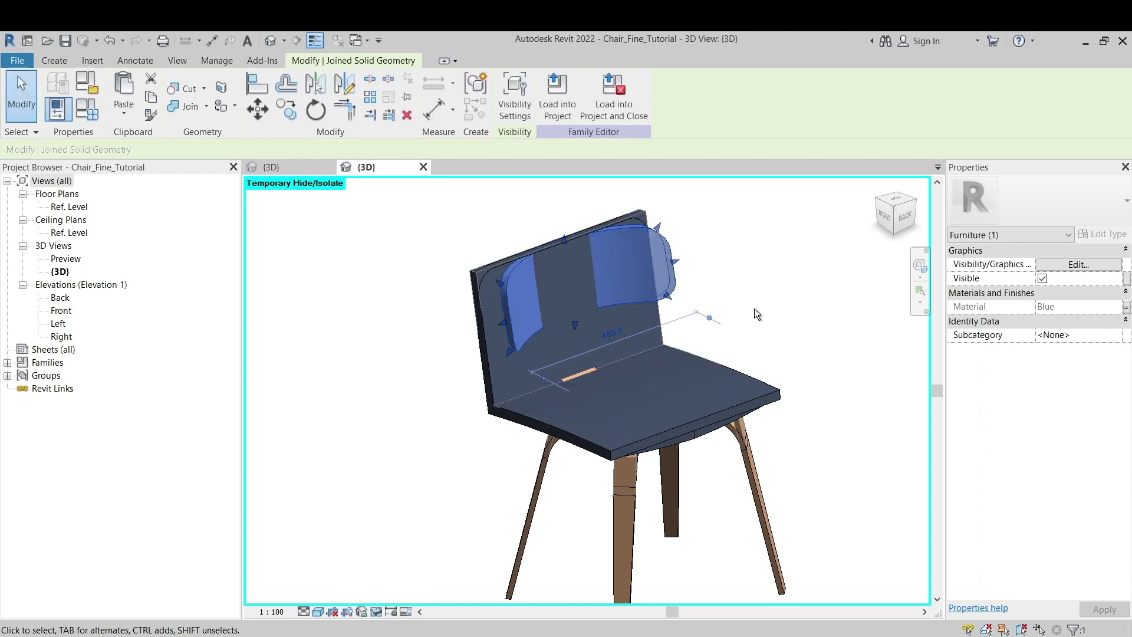
{"action": "left_click", "coordinate": [756, 313]}
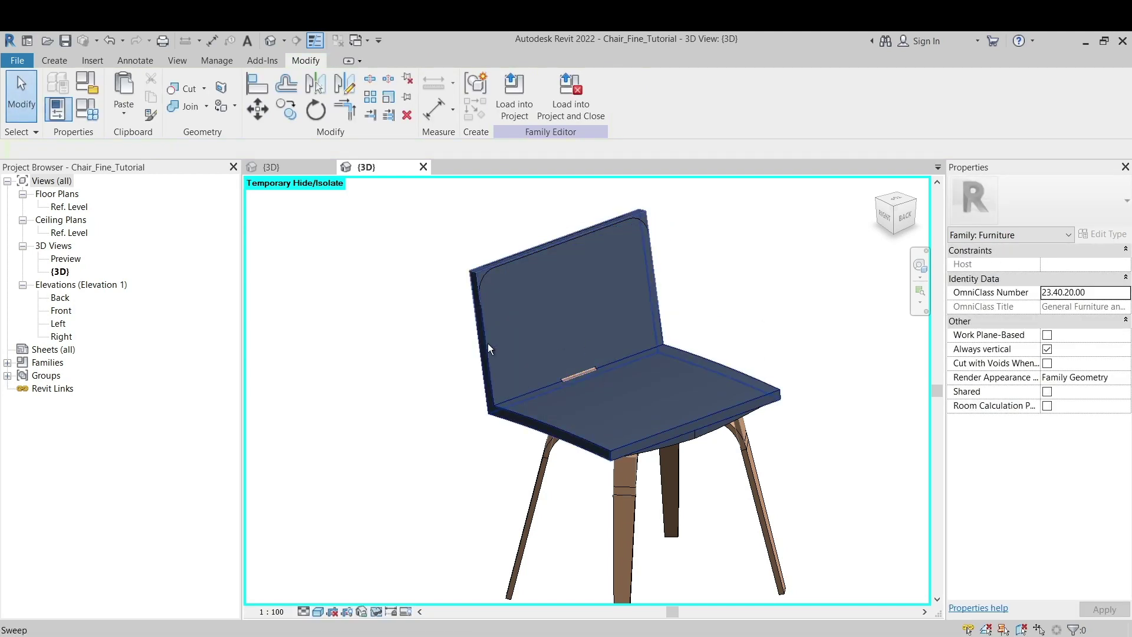
Step: Check the detail-level visibility settings of the square-cornered seat-and-back sweep
{"action": "left_click", "coordinate": [476, 274]}
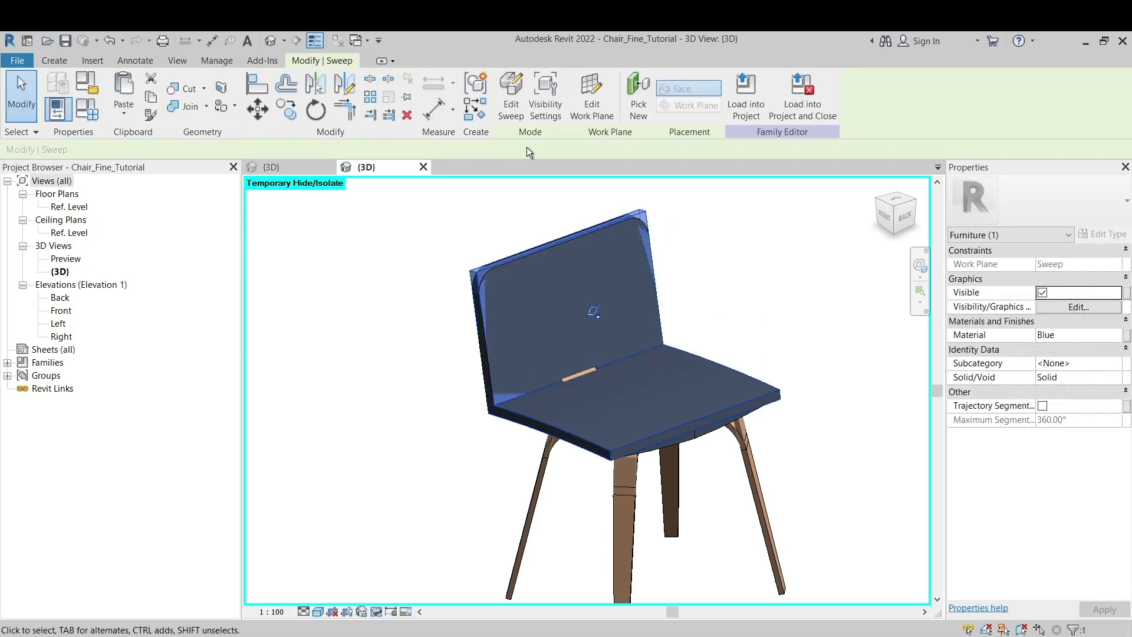
{"action": "left_click", "coordinate": [550, 117]}
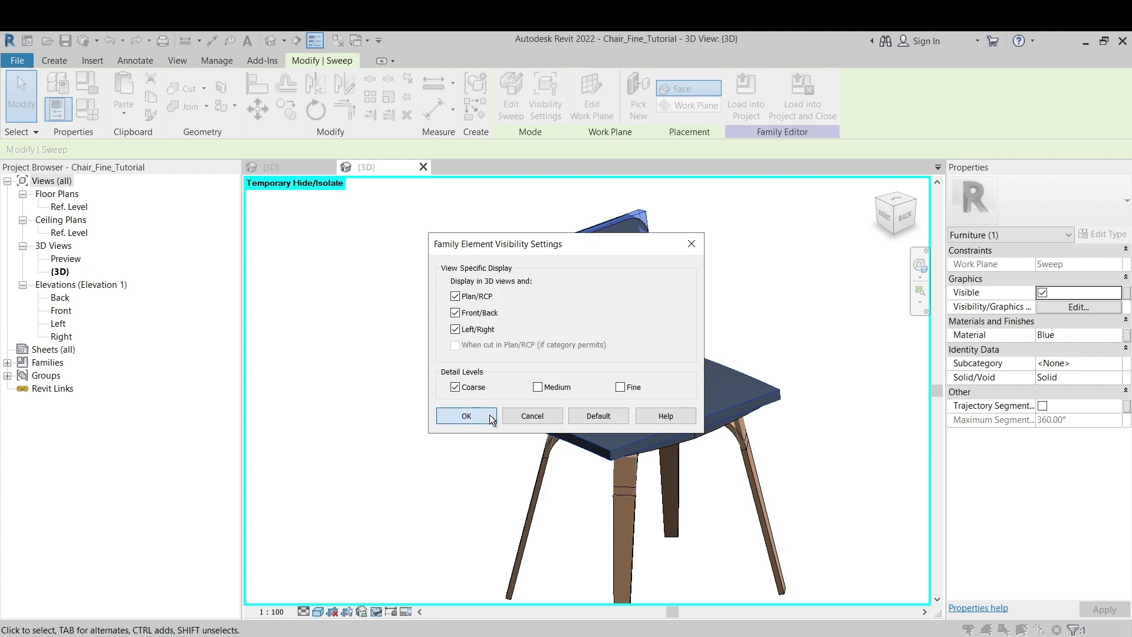
{"action": "left_click", "coordinate": [465, 416]}
{"action": "key", "text": "Escape"}
Step: Temporarily hide both the square-cornered and the rounded seat-and-back sweeps to expose the curved seat
{"action": "left_click", "coordinate": [485, 372]}
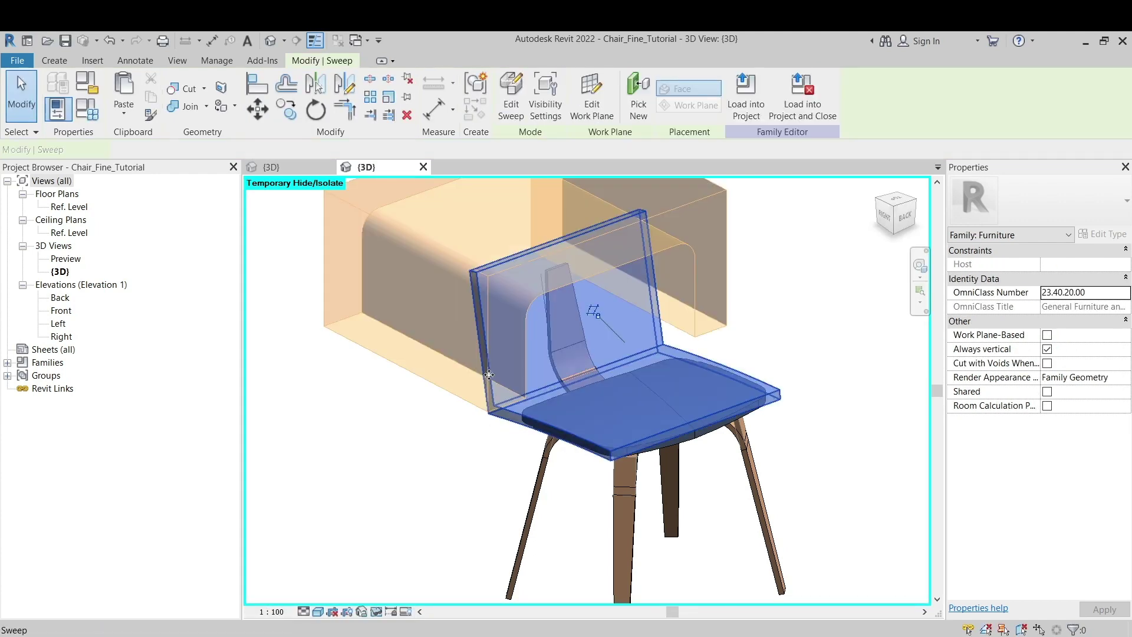
{"action": "key", "text": "Escape"}
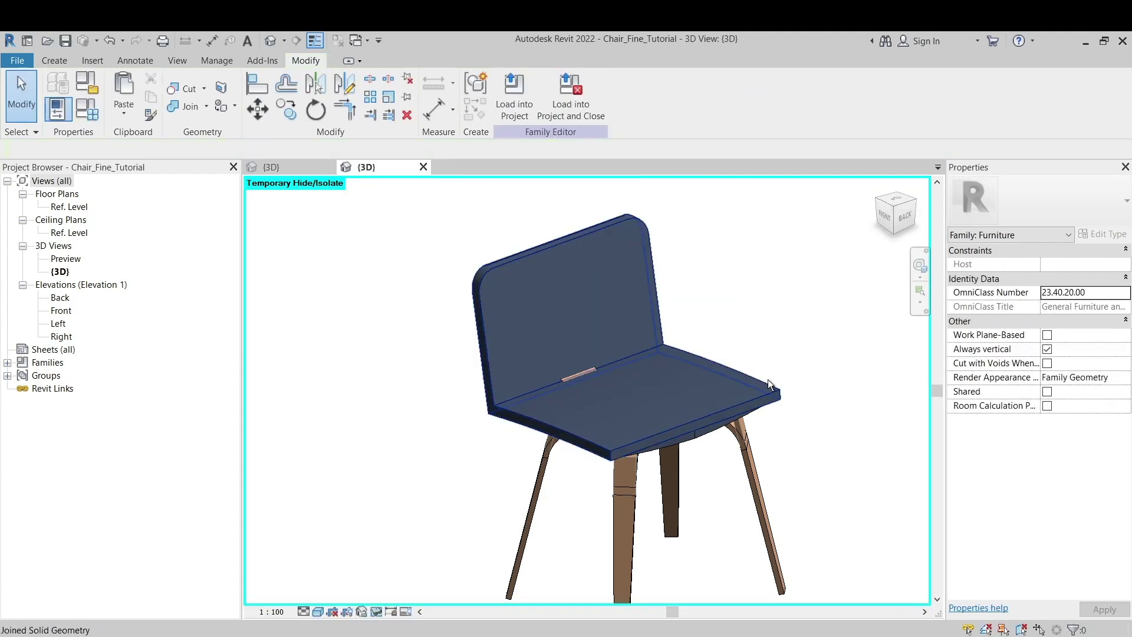
{"action": "left_click", "coordinate": [634, 222]}
{"action": "key", "text": "Escape"}
{"action": "left_click", "coordinate": [620, 235]}
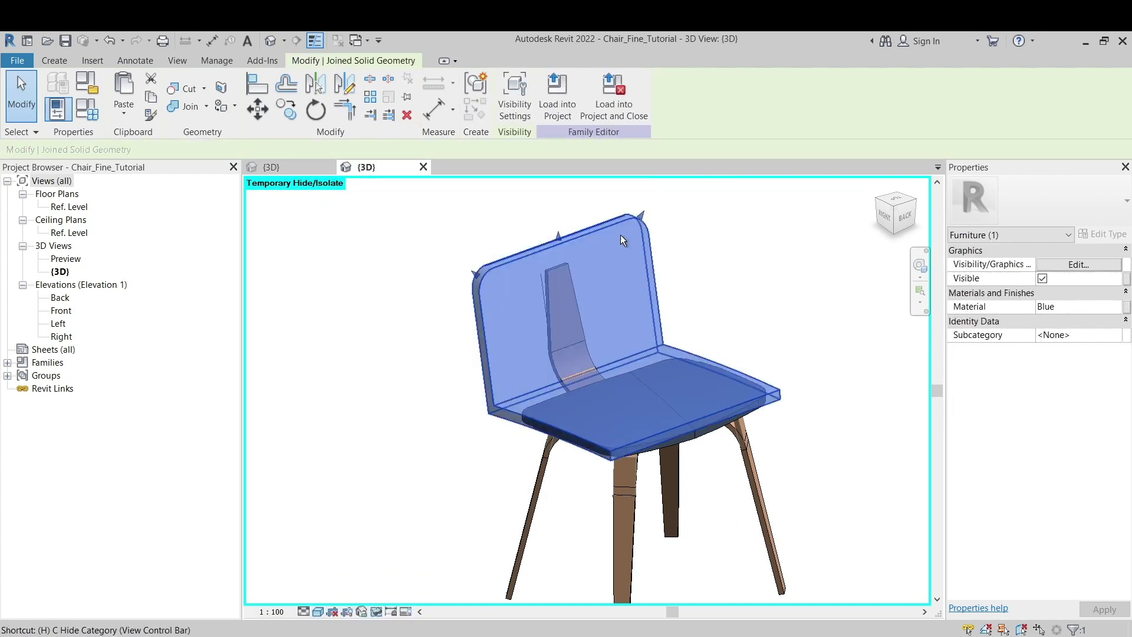
{"action": "key", "text": "Escape"}
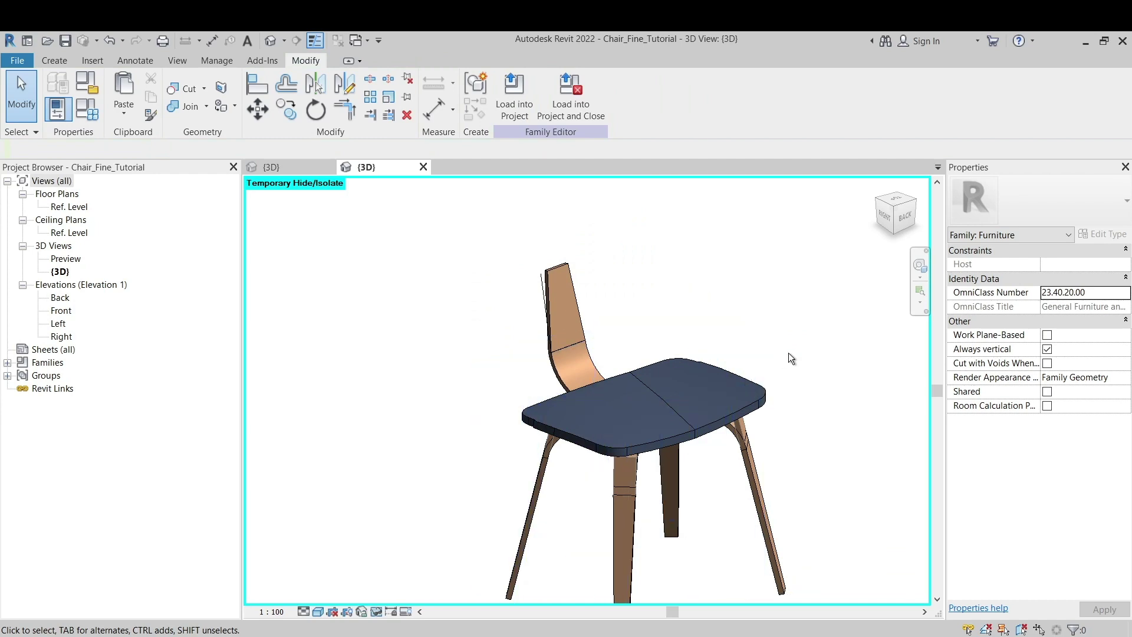
Step: Filter the selection down to the curved seat's swept blend without its void, and limit its visibility to the Fine detail level
{"action": "left_click_drag", "start_coordinate": [791, 357], "coordinate": [761, 395]}
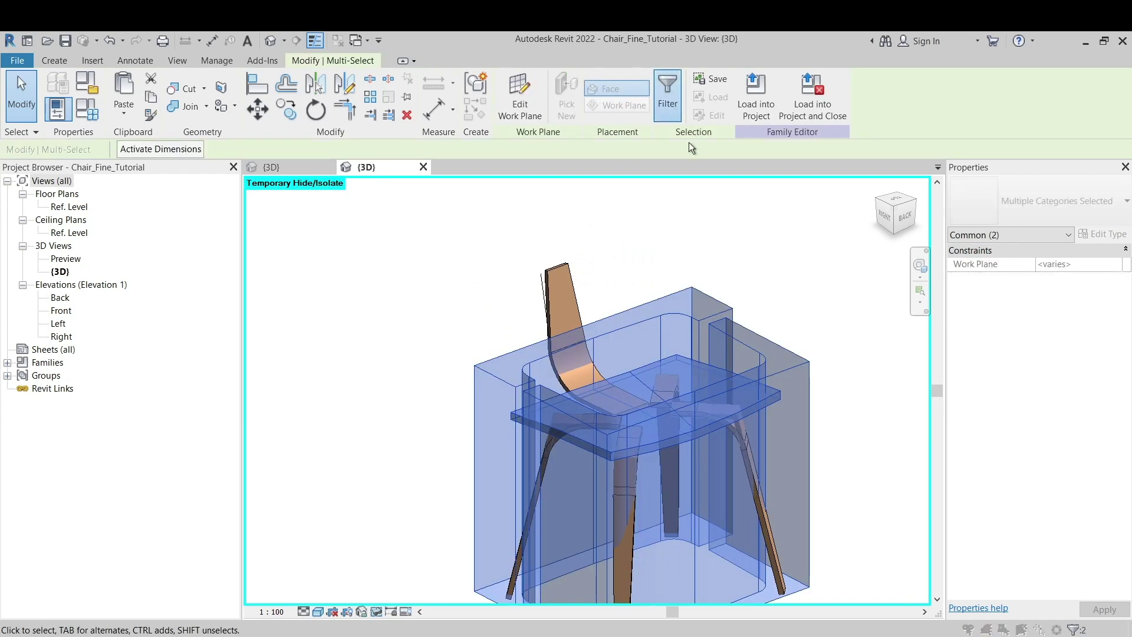
{"action": "left_click", "coordinate": [668, 95]}
{"action": "left_click", "coordinate": [443, 260]}
{"action": "left_click", "coordinate": [530, 448]}
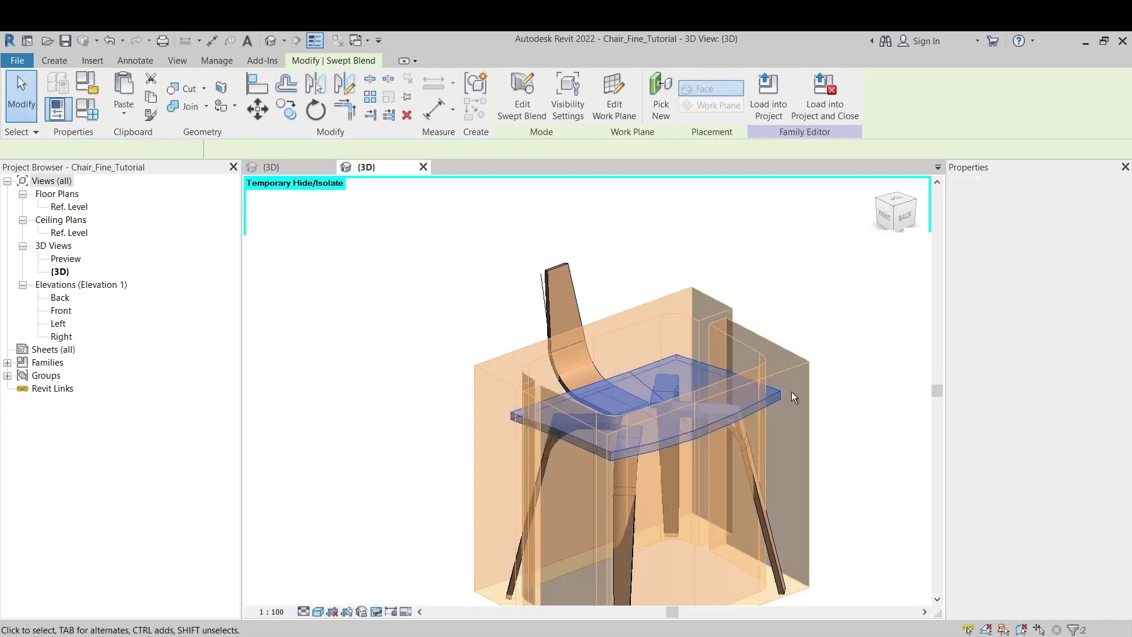
{"action": "left_click", "coordinate": [1079, 307]}
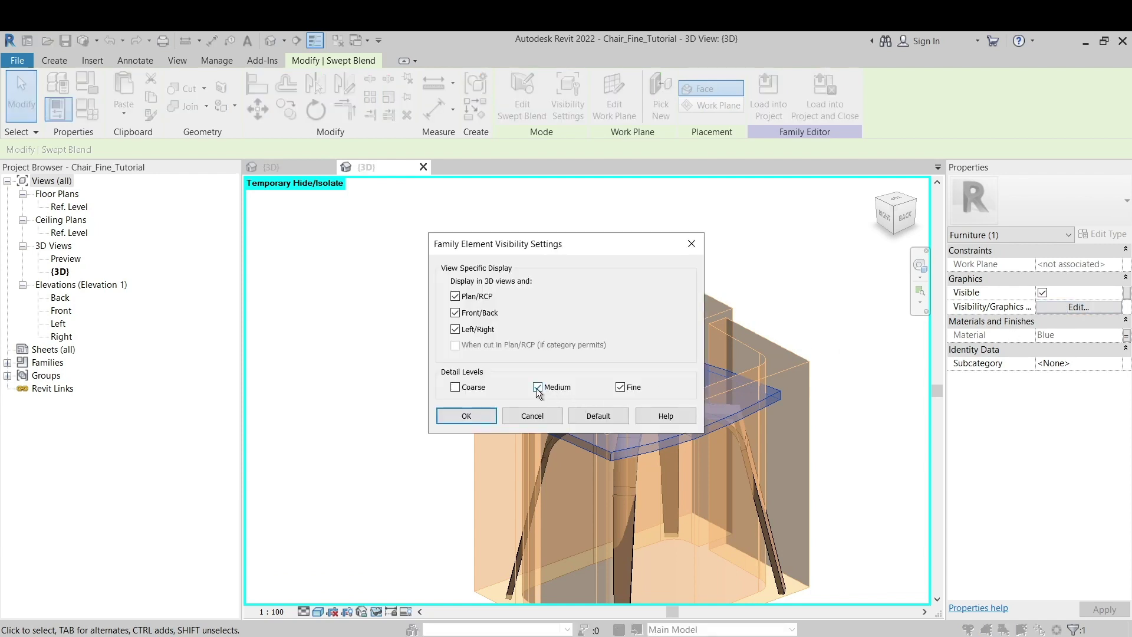
{"action": "left_click", "coordinate": [474, 416]}
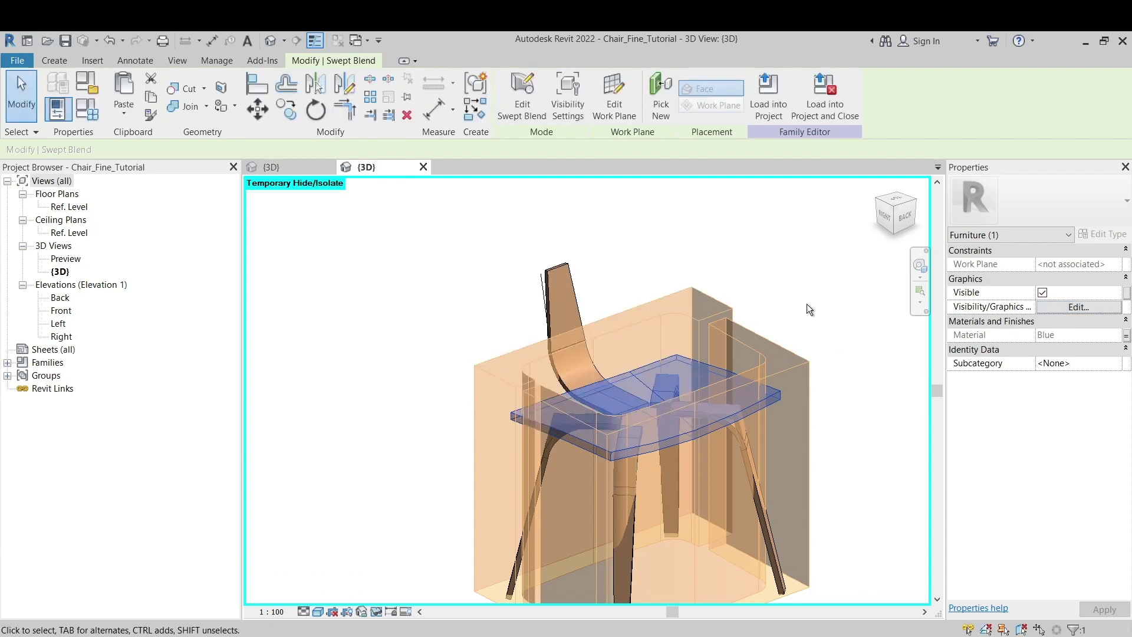
{"action": "left_click", "coordinate": [806, 303]}
Step: Restore all temporarily hidden elements and reload the chair family into the project, overwriting the existing version
{"action": "key", "text": "h"}
{"action": "key", "text": "r"}
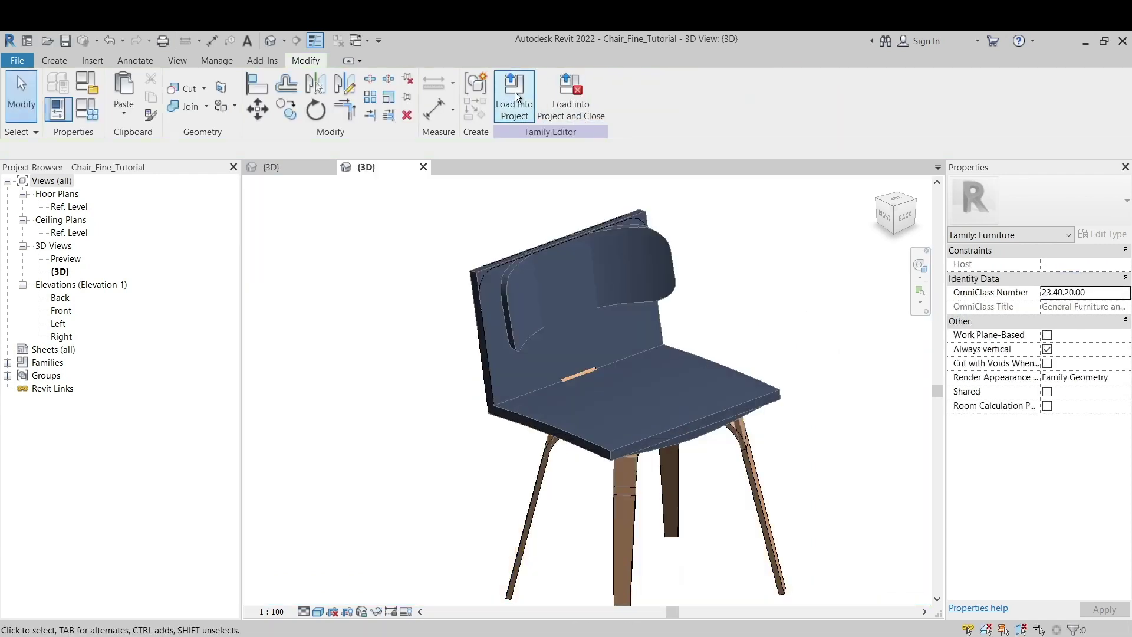
{"action": "left_click", "coordinate": [515, 98]}
{"action": "left_click", "coordinate": [494, 318]}
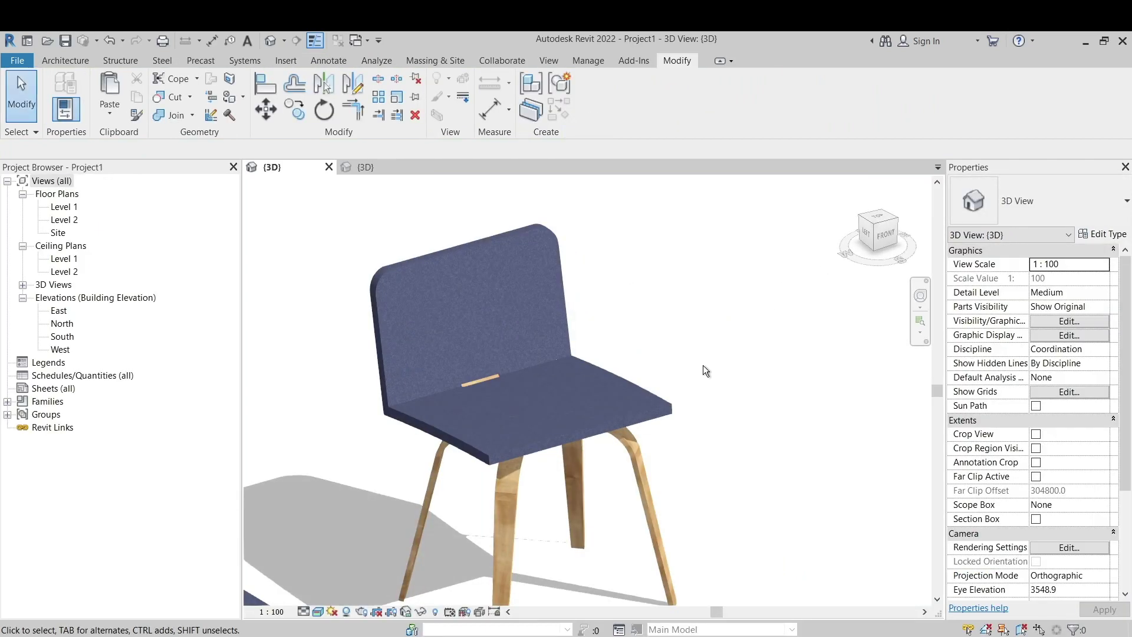
Step: Inspect the placed chair in the project's 3D view and open its family for editing
{"action": "left_click", "coordinate": [539, 445]}
{"action": "middle_click_drag", "start_coordinate": [539, 445], "coordinate": [738, 365], "text": "shift"}
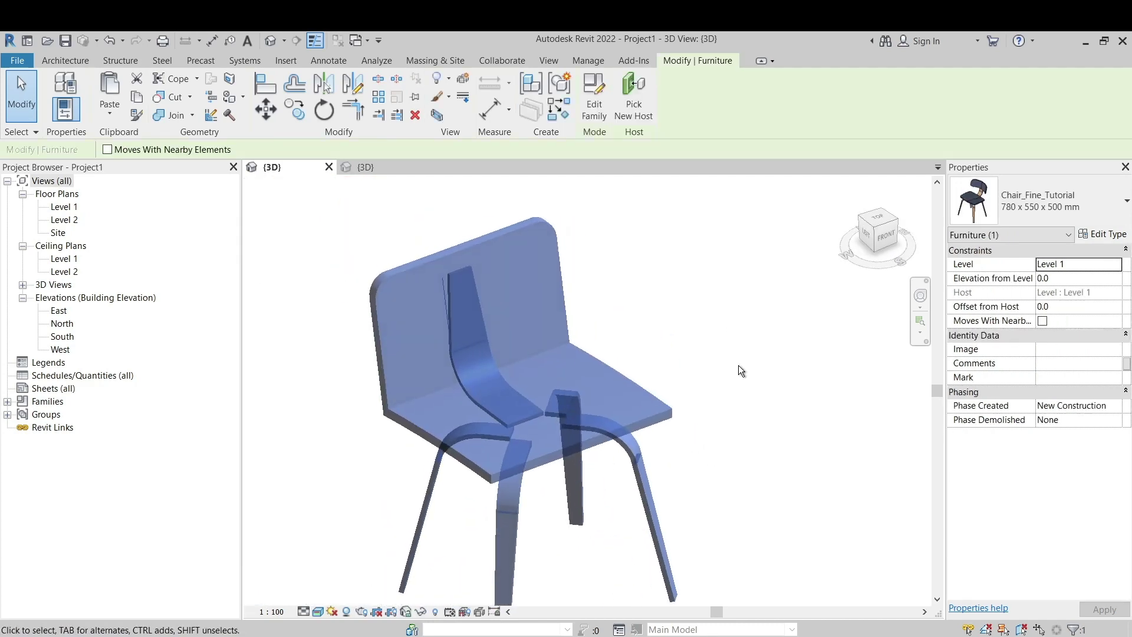
{"action": "left_click", "coordinate": [660, 224]}
{"action": "left_click", "coordinate": [670, 393]}
{"action": "left_click", "coordinate": [591, 94]}
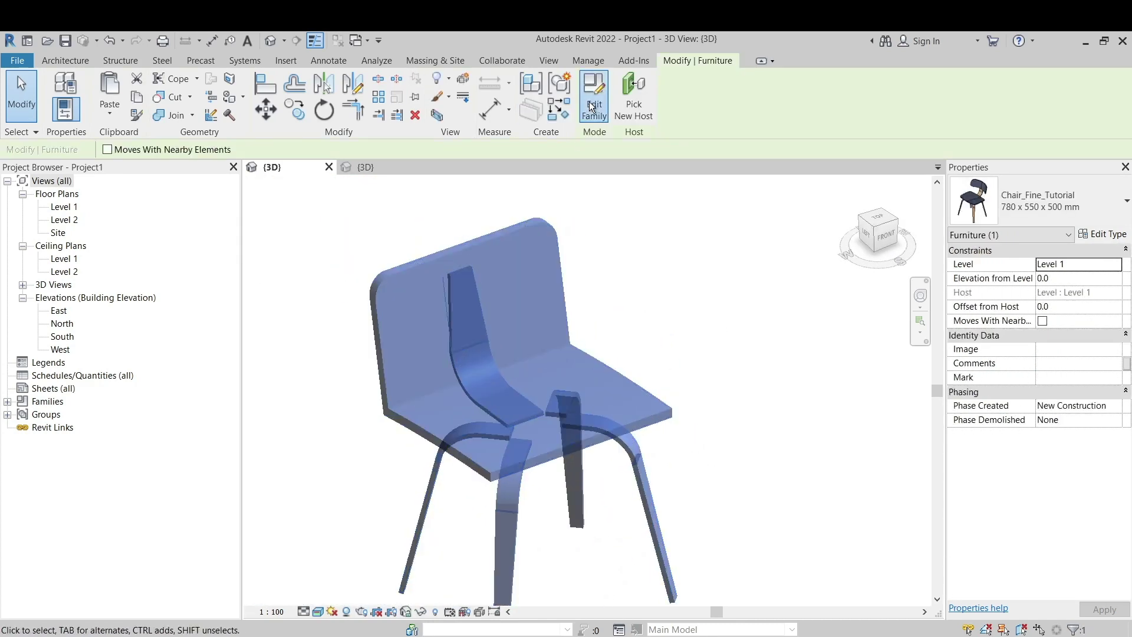
Step: Temporarily isolate the two wooden pieces that form the curved backrest support
{"action": "left_click", "coordinate": [498, 405]}
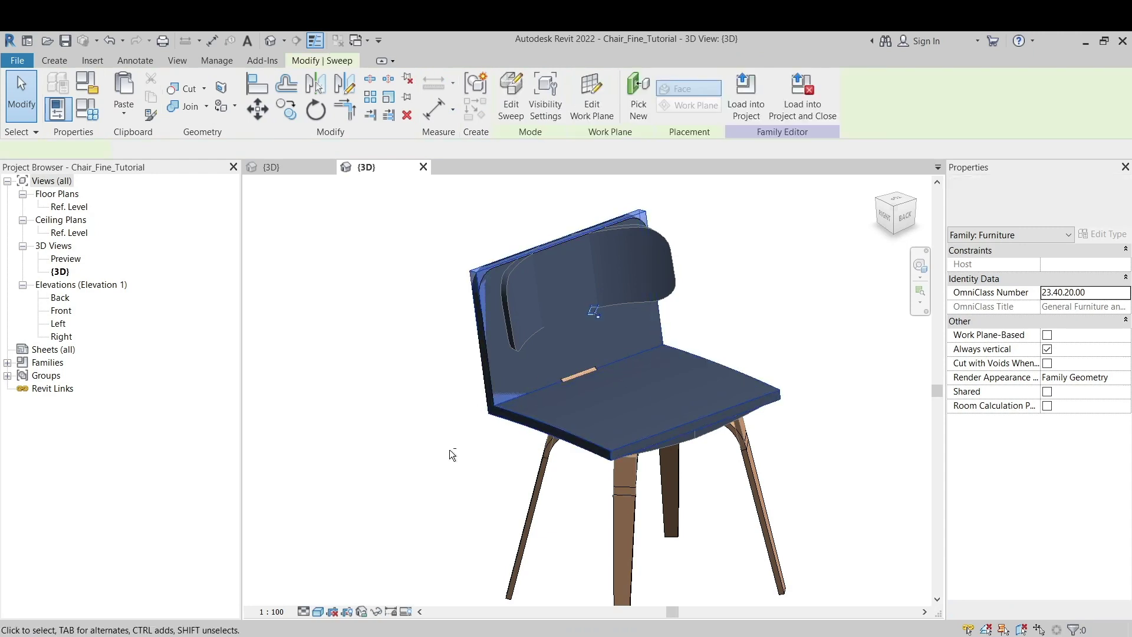
{"action": "middle_click_drag", "start_coordinate": [450, 454], "coordinate": [684, 395], "text": "shift"}
{"action": "left_click", "coordinate": [652, 389]}
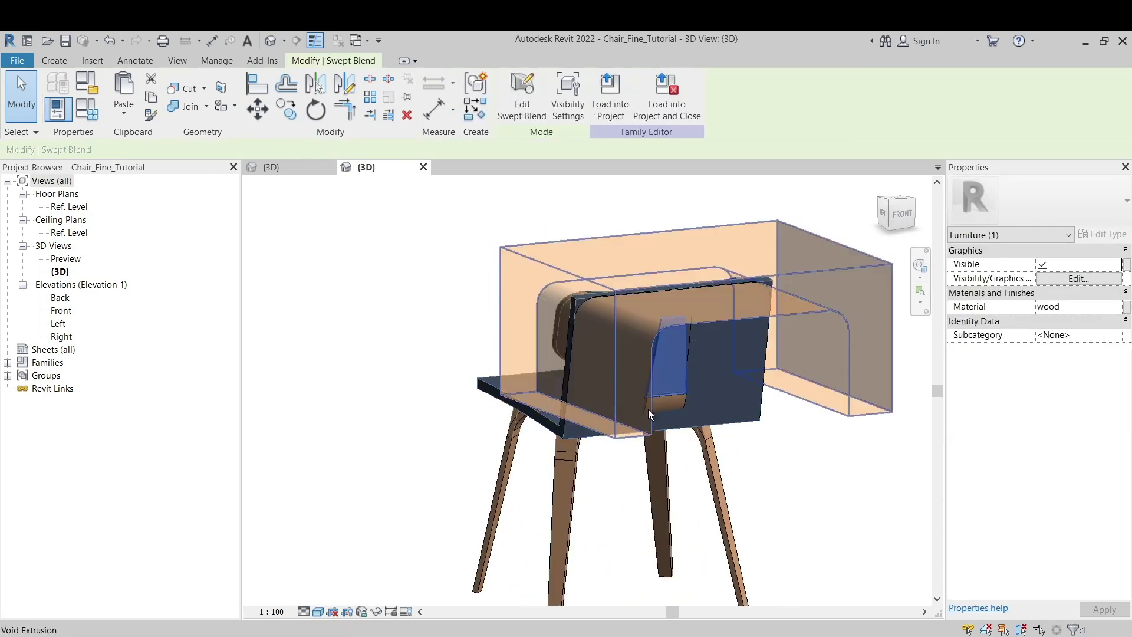
{"action": "left_click", "coordinate": [684, 405], "text": "ctrl"}
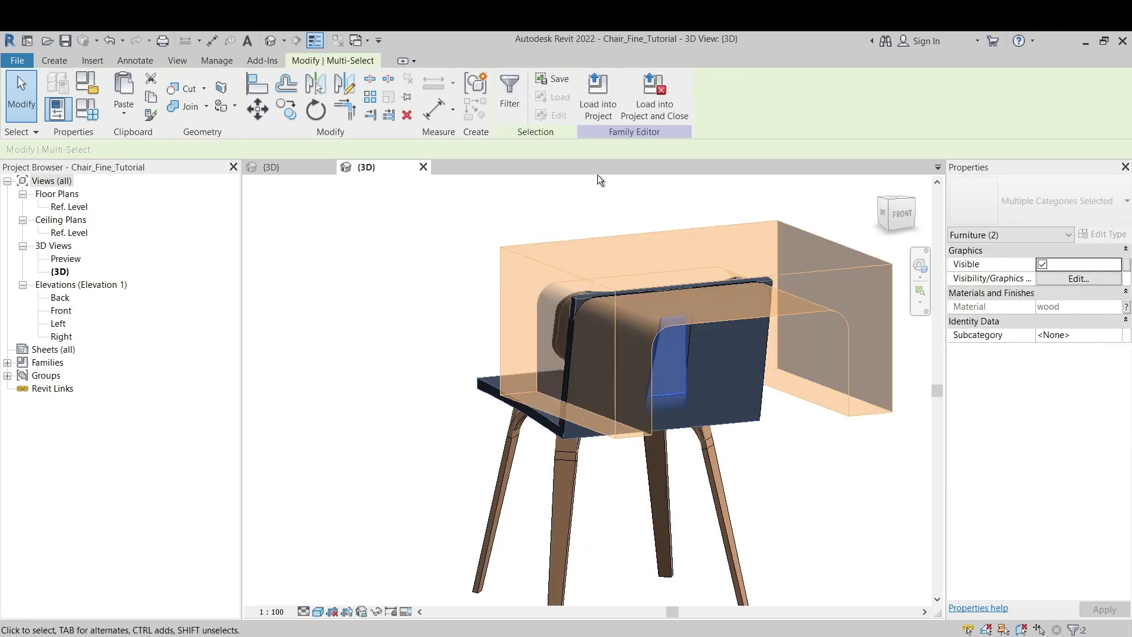
{"action": "key", "text": "h"}
{"action": "key", "text": "i"}
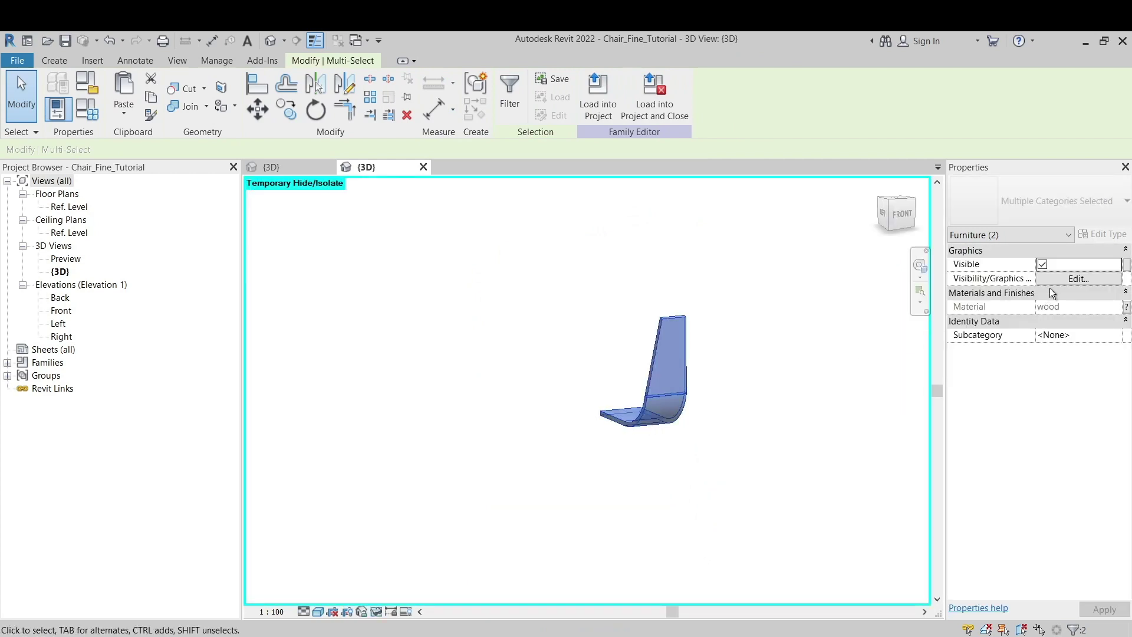
Step: Turn off Medium visibility for the isolated backrest support so only Fine remains, and restore all temporarily hidden elements
{"action": "left_click", "coordinate": [1078, 278]}
{"action": "left_click", "coordinate": [538, 388]}
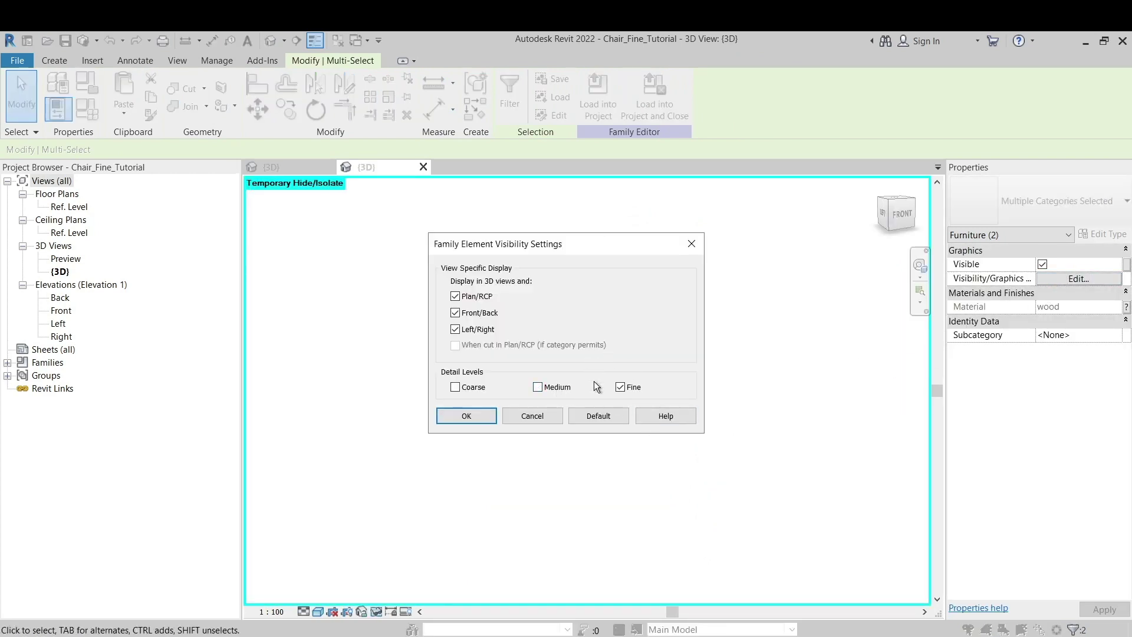
{"action": "left_click", "coordinate": [466, 417]}
{"action": "left_click", "coordinate": [568, 378]}
{"action": "key", "text": "h"}
{"action": "key", "text": "r"}
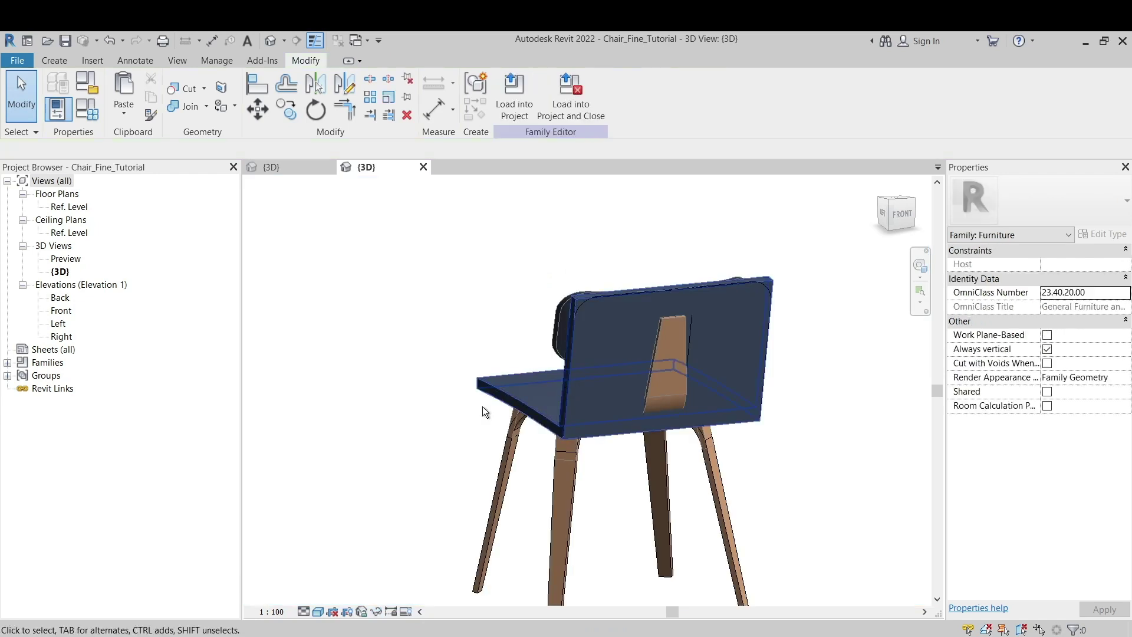
Step: Reload the chair family into the project, overwriting the existing version
{"action": "middle_click_drag", "start_coordinate": [482, 406], "coordinate": [678, 413], "text": "shift"}
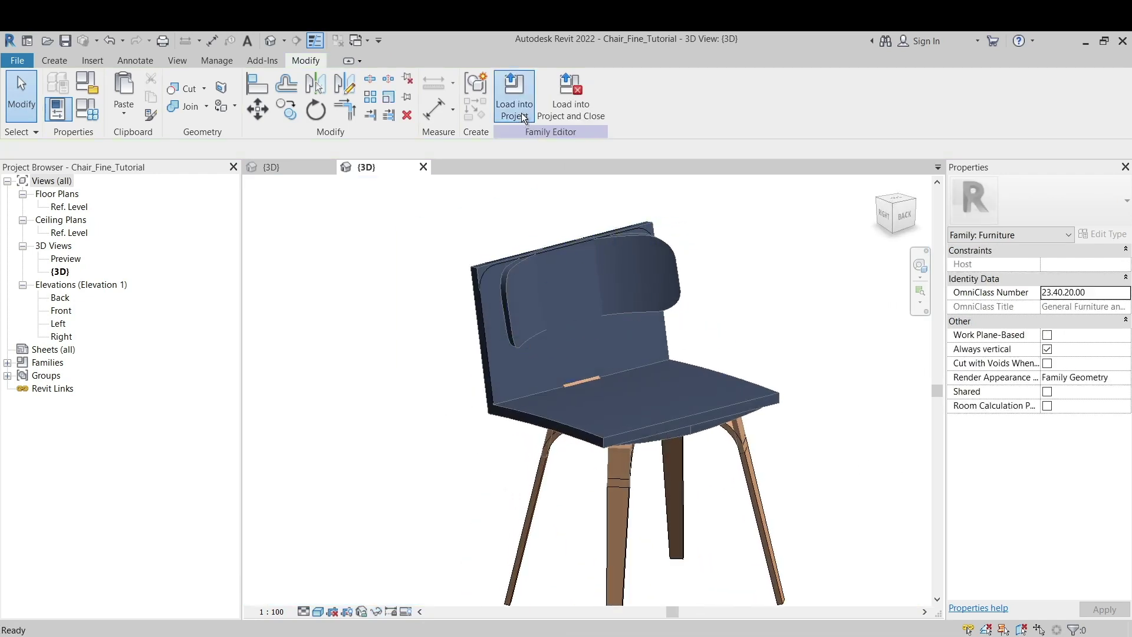
{"action": "left_click", "coordinate": [514, 94]}
{"action": "left_click", "coordinate": [501, 307]}
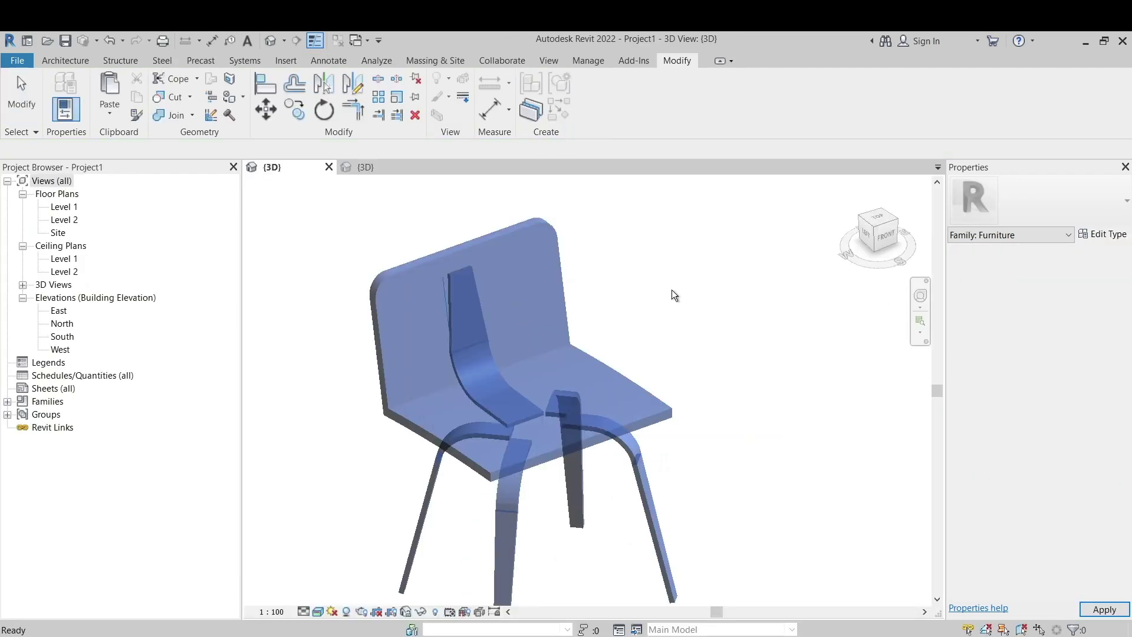
{"action": "scroll", "coordinate": [660, 306], "scroll_direction": "down", "scroll_amount": 2}
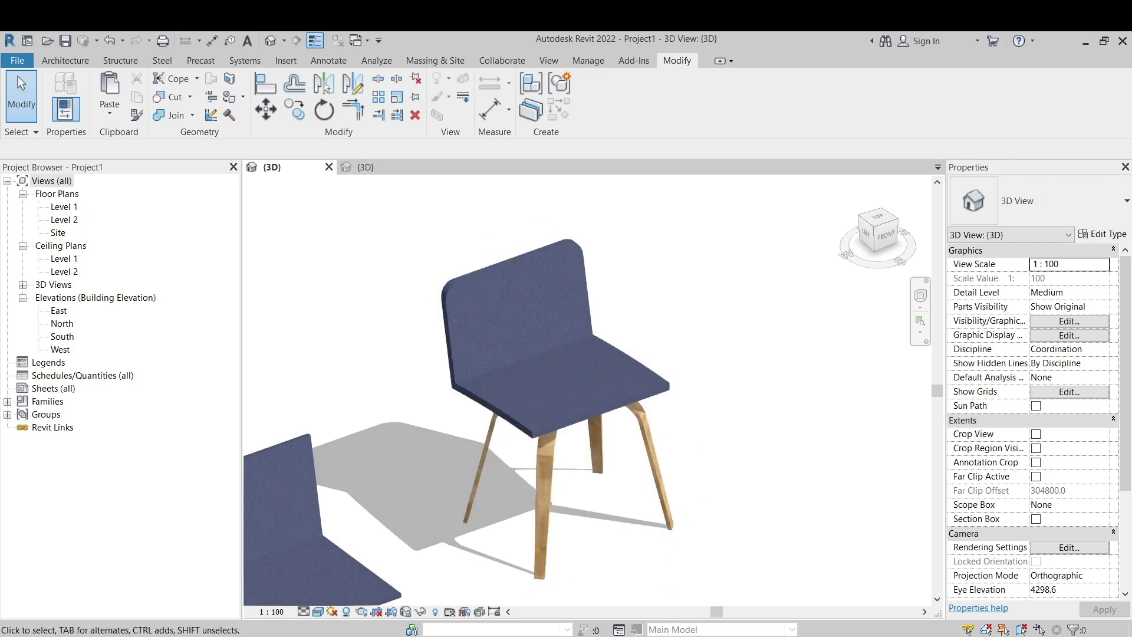
Step: Set the project's 3D view to the Coarse detail level and inspect the chair's simplified geometry
{"action": "left_click", "coordinate": [303, 612]}
{"action": "left_click", "coordinate": [312, 567]}
{"action": "mouse_move", "coordinate": [614, 424]}
{"action": "middle_mouse_down", "text": "shift"}
{"action": "mouse_move", "coordinate": [658, 399]}
{"action": "mouse_move", "coordinate": [627, 409]}
{"action": "middle_mouse_up", "text": "shift"}
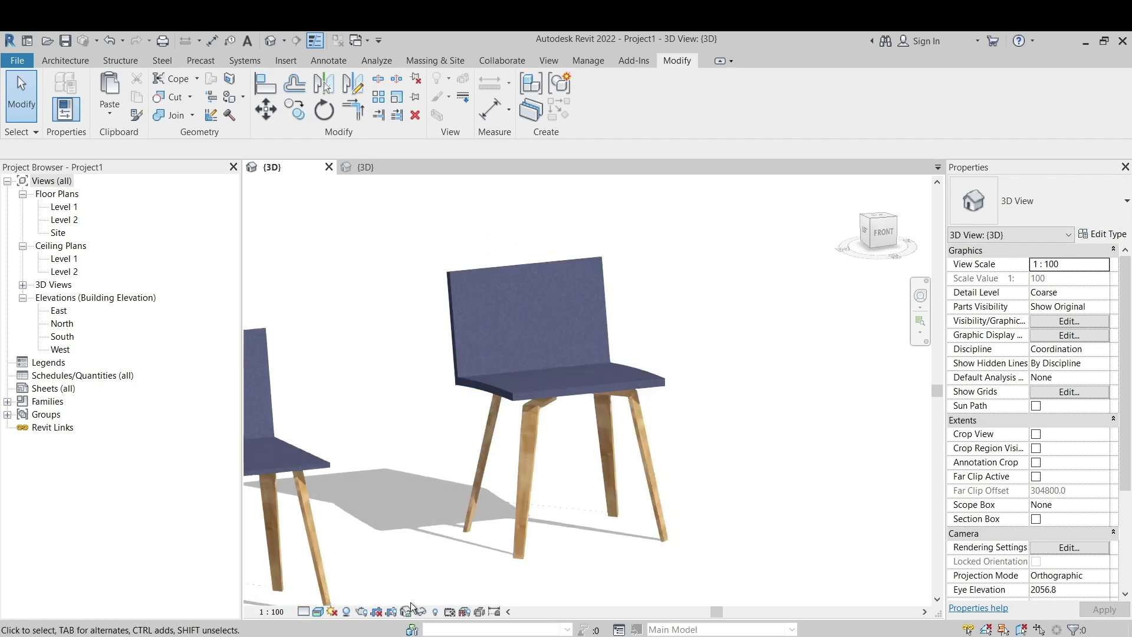
Step: Temporarily isolate one chair in the project's 3D view
{"action": "left_click", "coordinate": [615, 384]}
{"action": "key", "text": "h"}
{"action": "key", "text": "i"}
{"action": "middle_click_drag", "start_coordinate": [586, 417], "coordinate": [390, 531], "text": "shift"}
{"action": "left_click", "coordinate": [374, 558]}
Step: Check the isolated chair at the Medium detail level and set the view to Fine
{"action": "left_click", "coordinate": [303, 612]}
{"action": "left_click", "coordinate": [318, 579]}
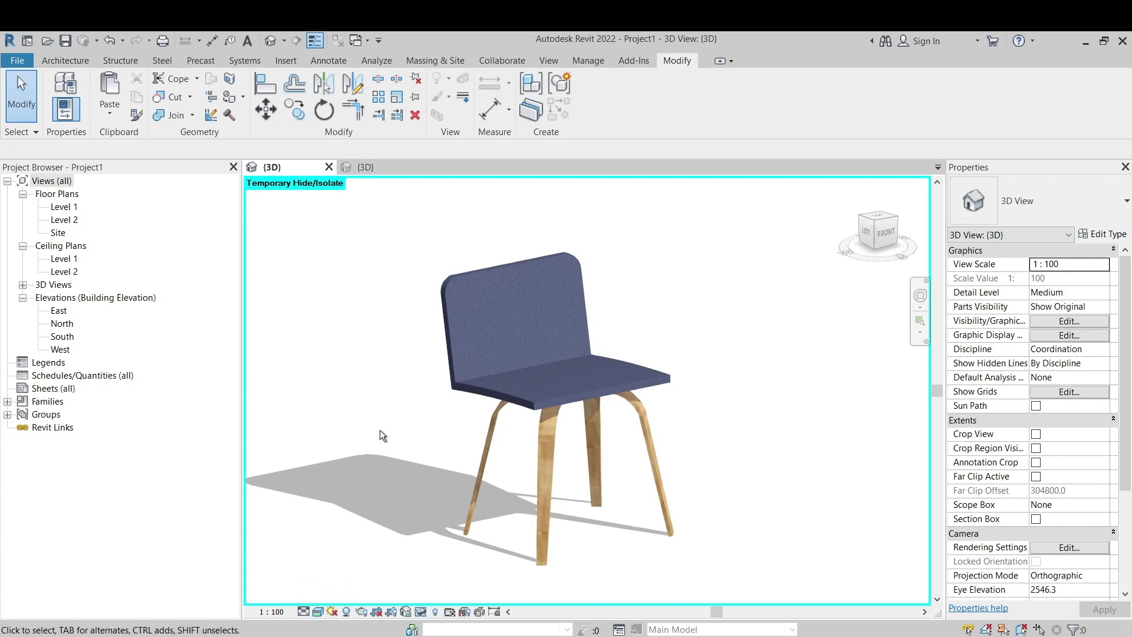
{"action": "left_click", "coordinate": [306, 612]}
{"action": "left_click", "coordinate": [313, 595]}
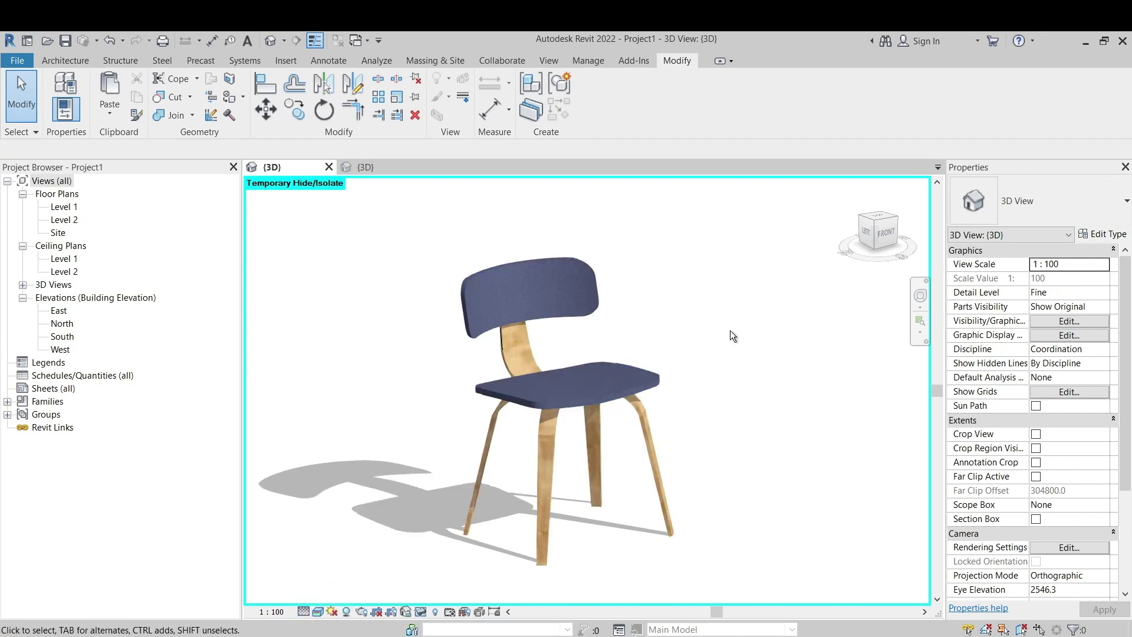
{"action": "middle_click_drag", "start_coordinate": [593, 431], "coordinate": [663, 401]}
{"action": "scroll", "coordinate": [664, 401], "scroll_direction": "up", "scroll_amount": 2}
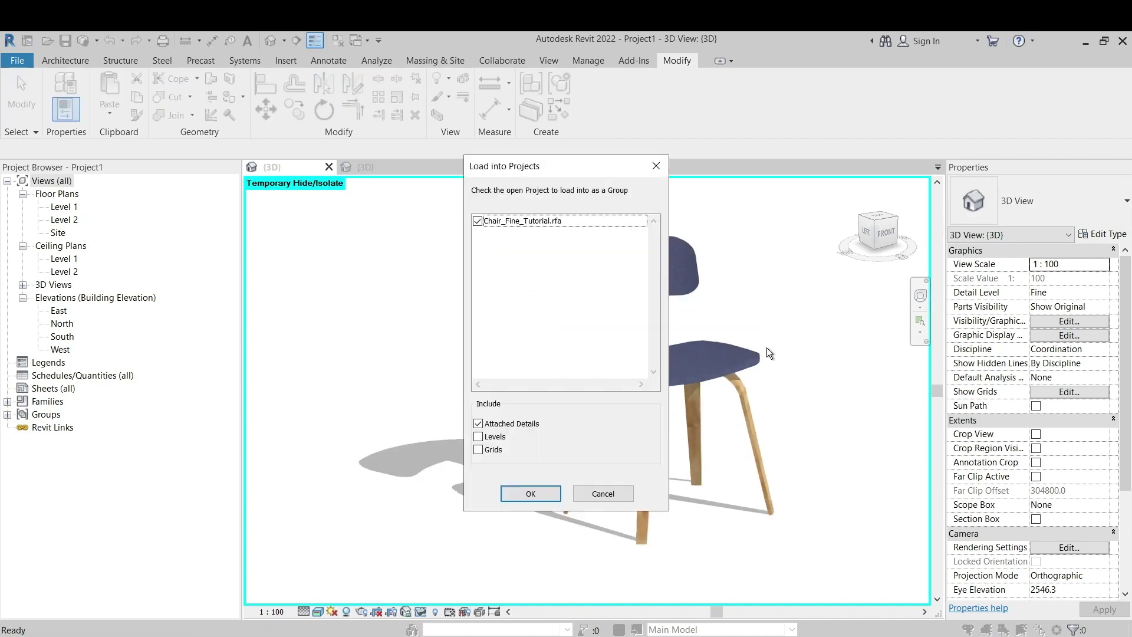
Step: Cancel loading the project as a group and look at the chair family's 3D view before returning to the project
{"action": "left_click", "coordinate": [613, 492]}
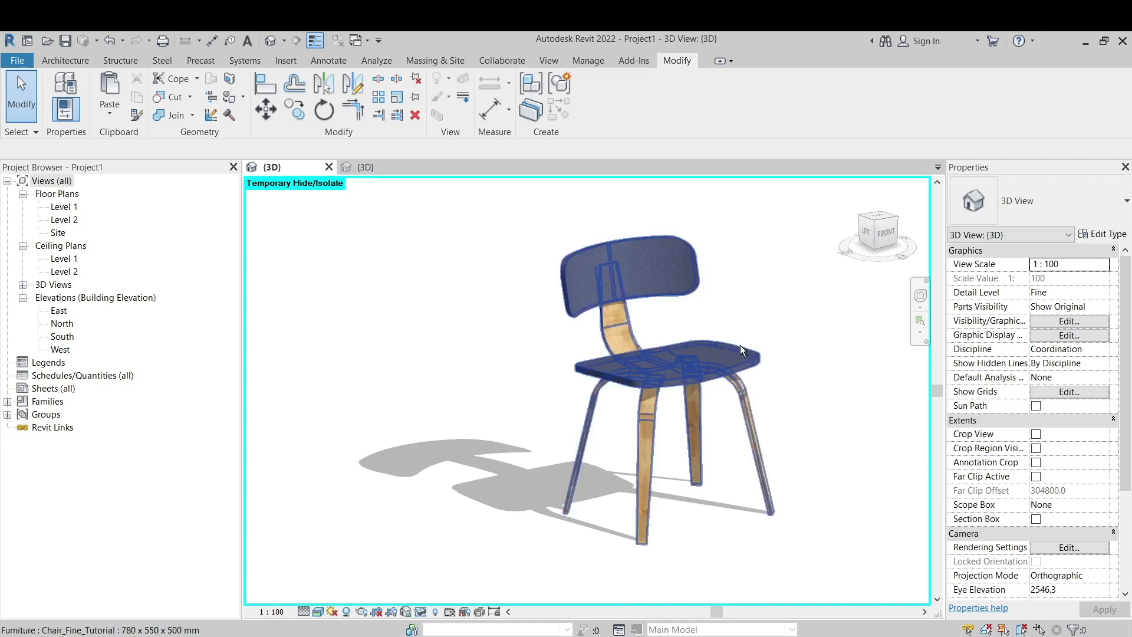
{"action": "left_click", "coordinate": [378, 169]}
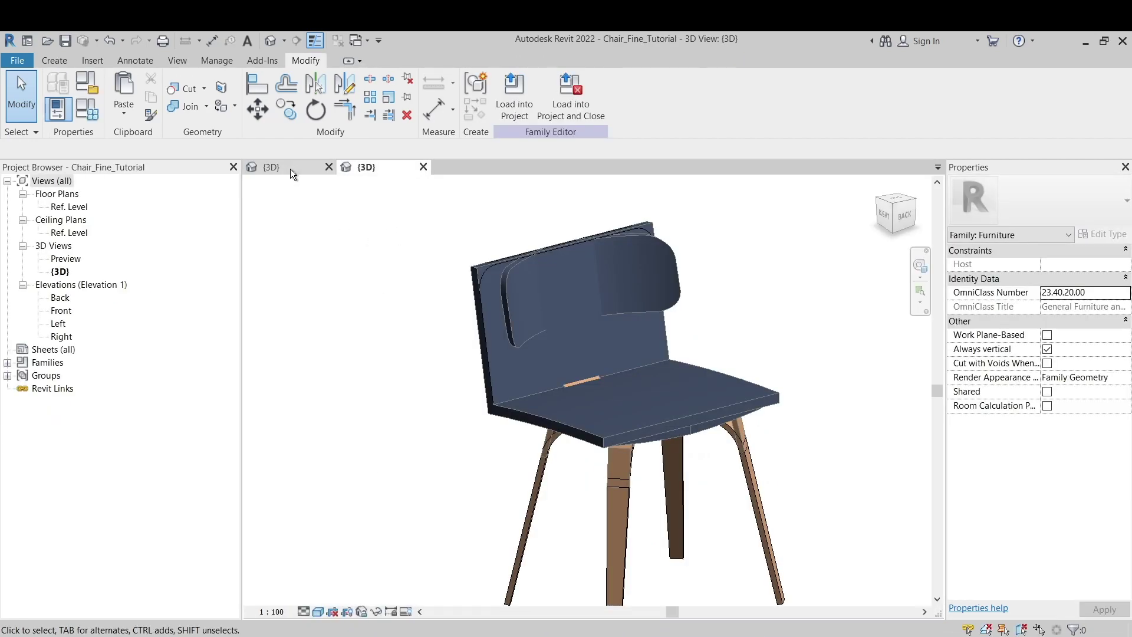
{"action": "left_click", "coordinate": [290, 169]}
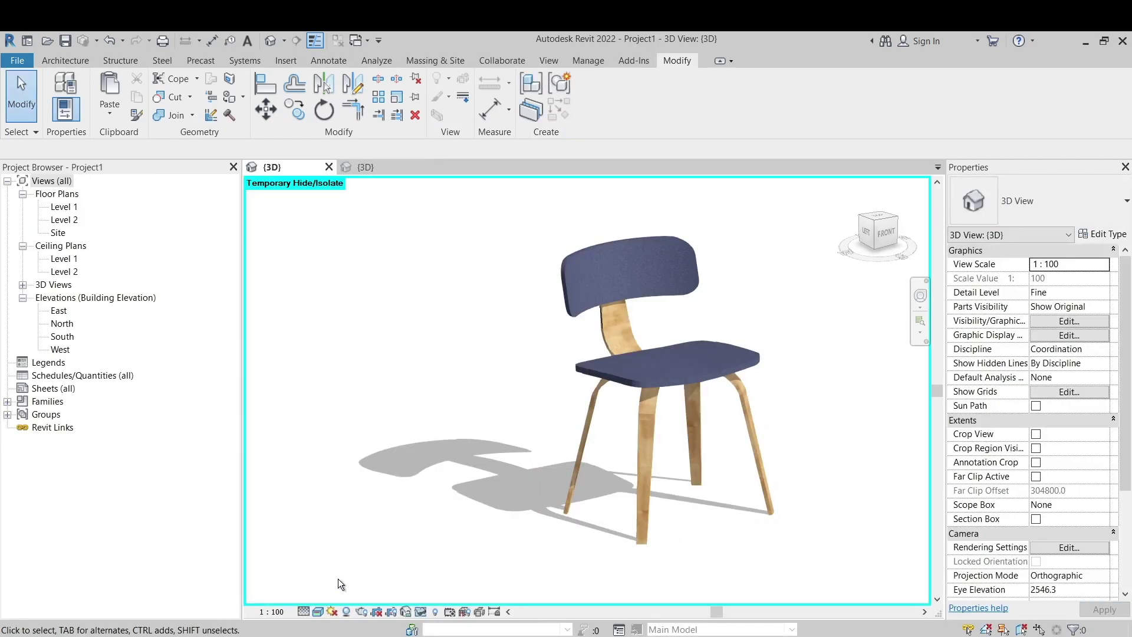